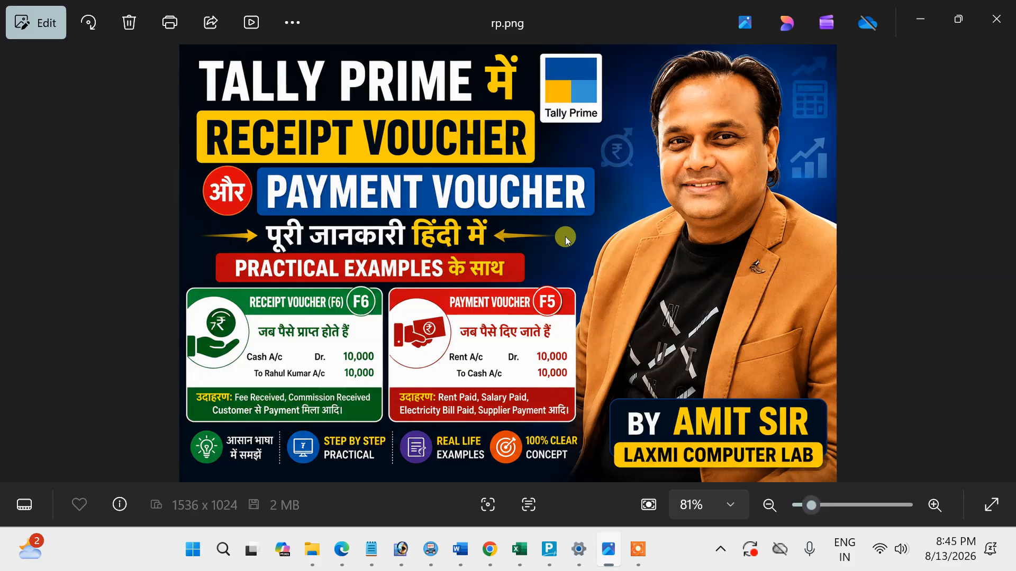
Close the rp.png image and underline in pen the PDF's opening text on recording Cash or Bank transactions.
{"action": "key", "text": "alt+F4"}
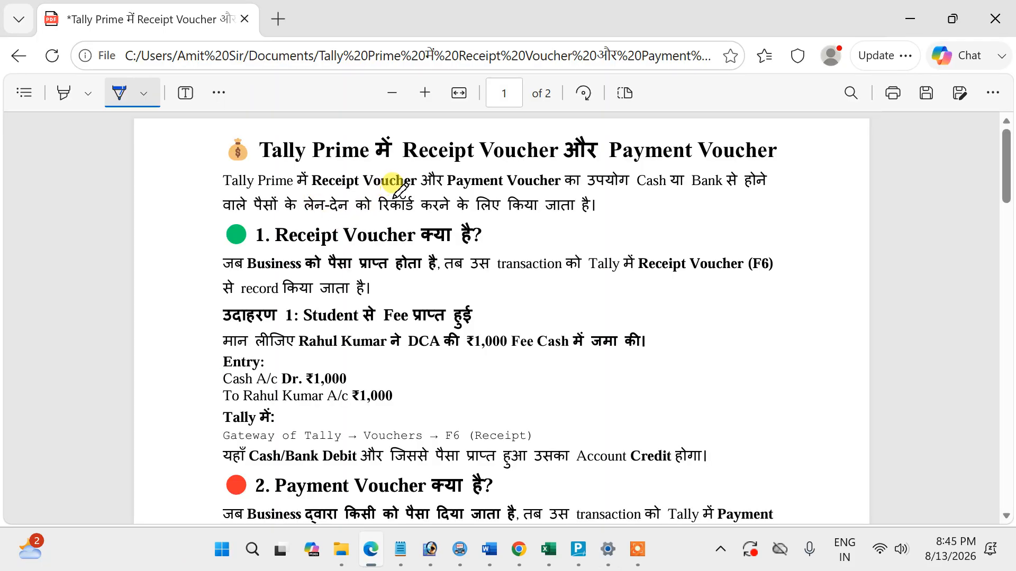
{"action": "left_click_drag", "start_coordinate": [580, 195], "coordinate": [750, 188]}
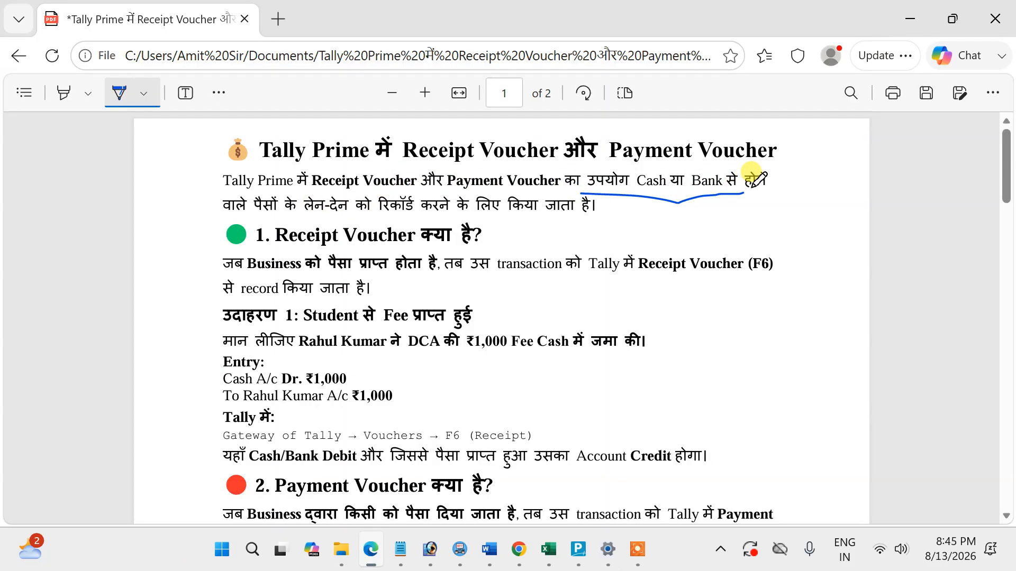
{"action": "left_click_drag", "start_coordinate": [254, 219], "coordinate": [582, 217]}
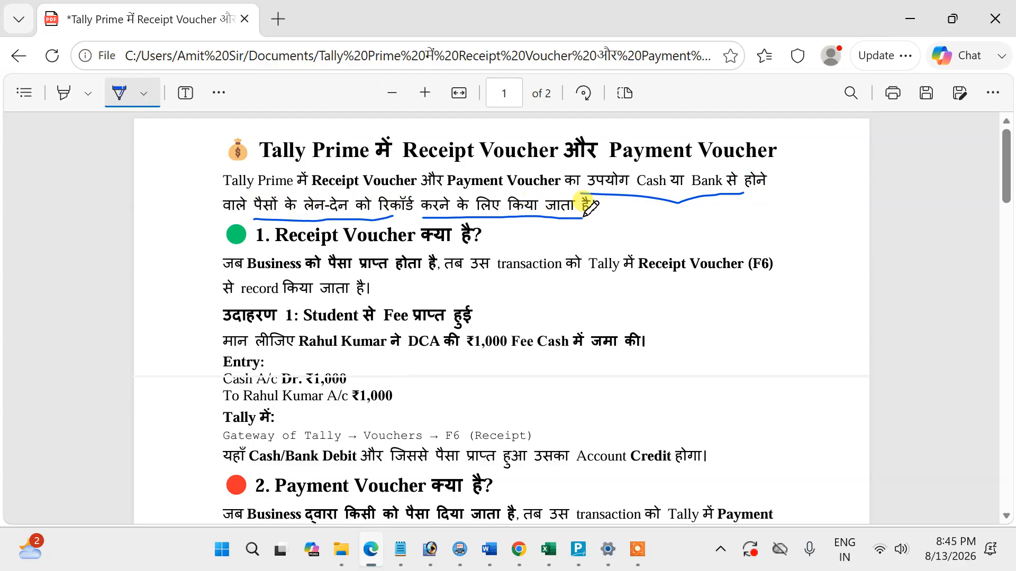
Underline the definition under "1. Receipt Voucher" in pen and circle its shortcut (F6).
{"action": "scroll", "coordinate": [582, 217], "scroll_direction": "down", "scroll_amount": 2}
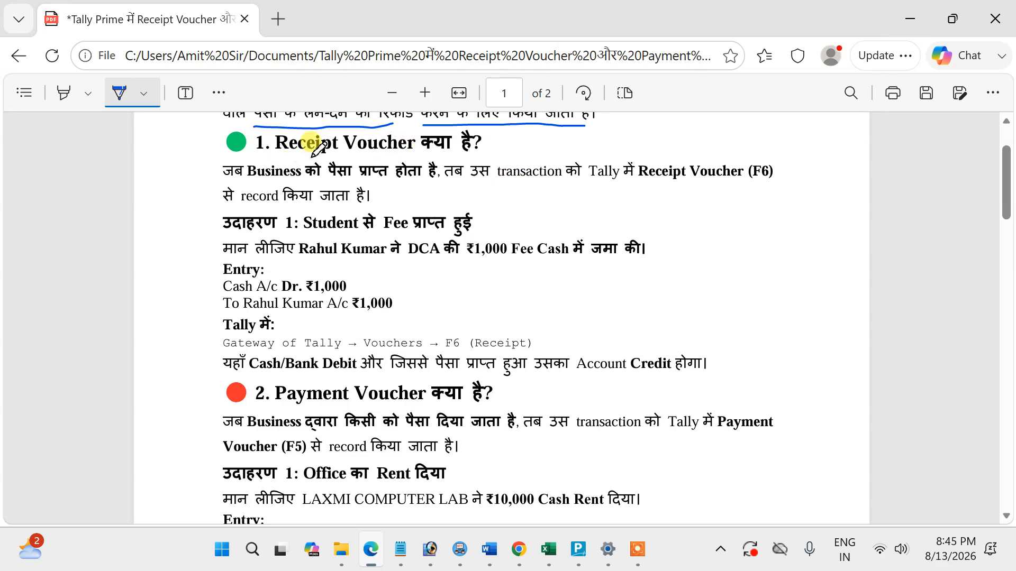
{"action": "left_click_drag", "start_coordinate": [280, 187], "coordinate": [344, 185]}
{"action": "left_click_drag", "start_coordinate": [360, 182], "coordinate": [421, 184]}
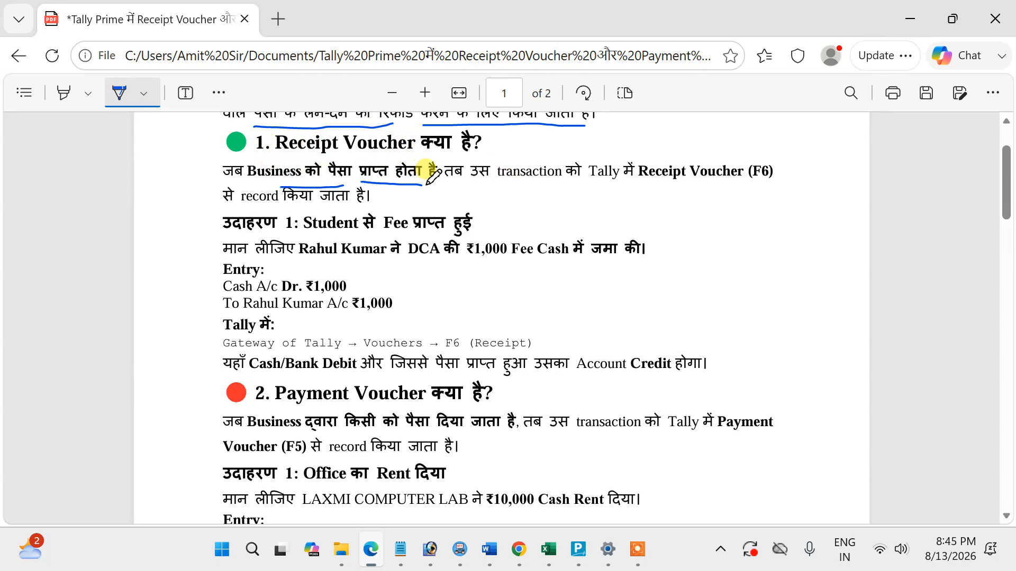
{"action": "left_click_drag", "start_coordinate": [498, 188], "coordinate": [751, 185]}
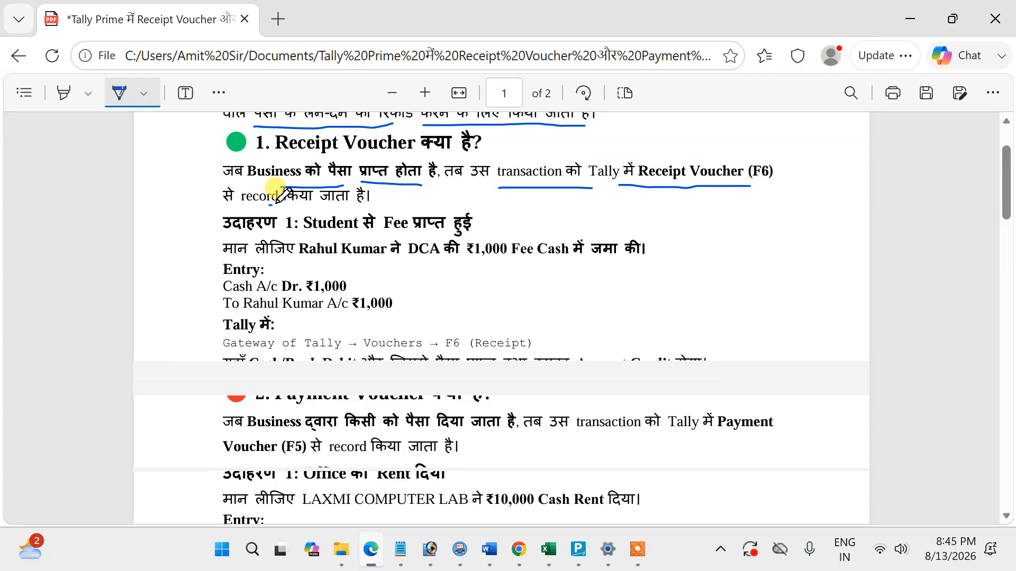
{"action": "left_click_drag", "start_coordinate": [270, 203], "coordinate": [365, 203]}
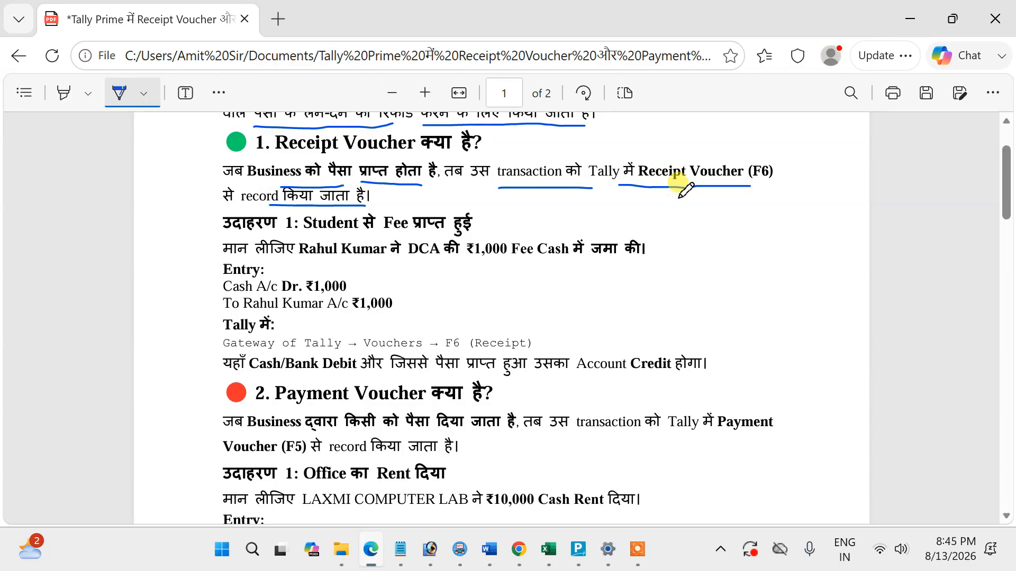
{"action": "mouse_move", "coordinate": [783, 186]}
{"action": "left_mouse_down"}
{"action": "mouse_move", "coordinate": [789, 143]}
{"action": "mouse_move", "coordinate": [744, 141]}
{"action": "mouse_move", "coordinate": [771, 182]}
{"action": "left_mouse_up"}
{"action": "left_click_drag", "start_coordinate": [687, 190], "coordinate": [806, 184]}
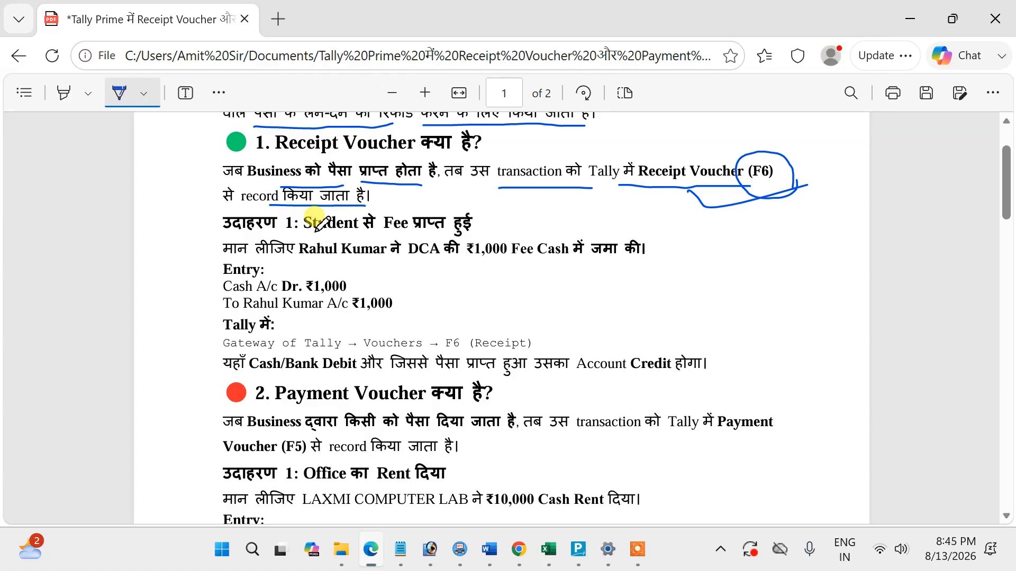
Mark up the ₹1,000 student fee example: underline its text, tick both entry lines, and circle "F6 (Receipt)" in the Tally path.
{"action": "left_click_drag", "start_coordinate": [345, 238], "coordinate": [478, 237]}
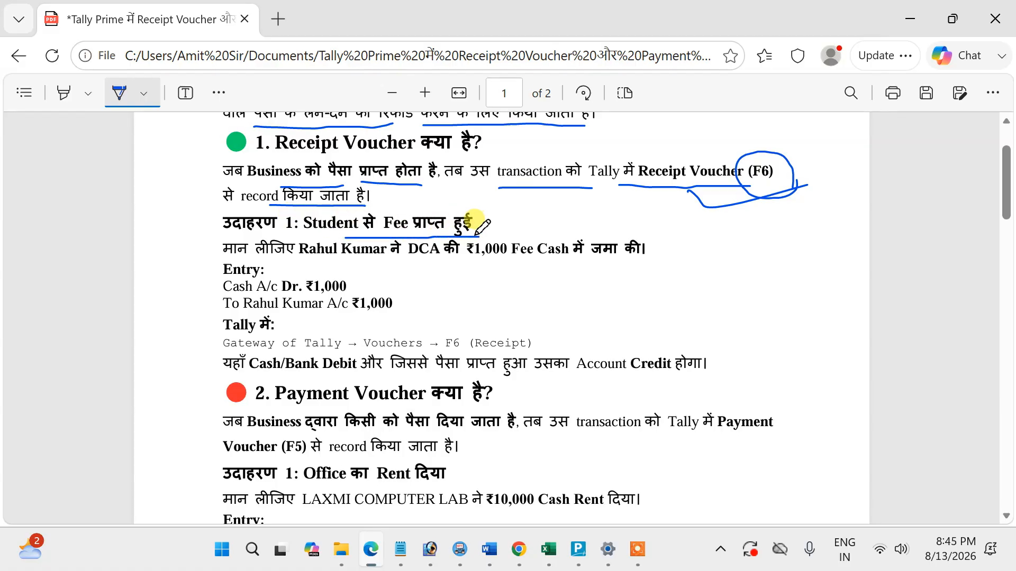
{"action": "left_click_drag", "start_coordinate": [304, 259], "coordinate": [644, 263]}
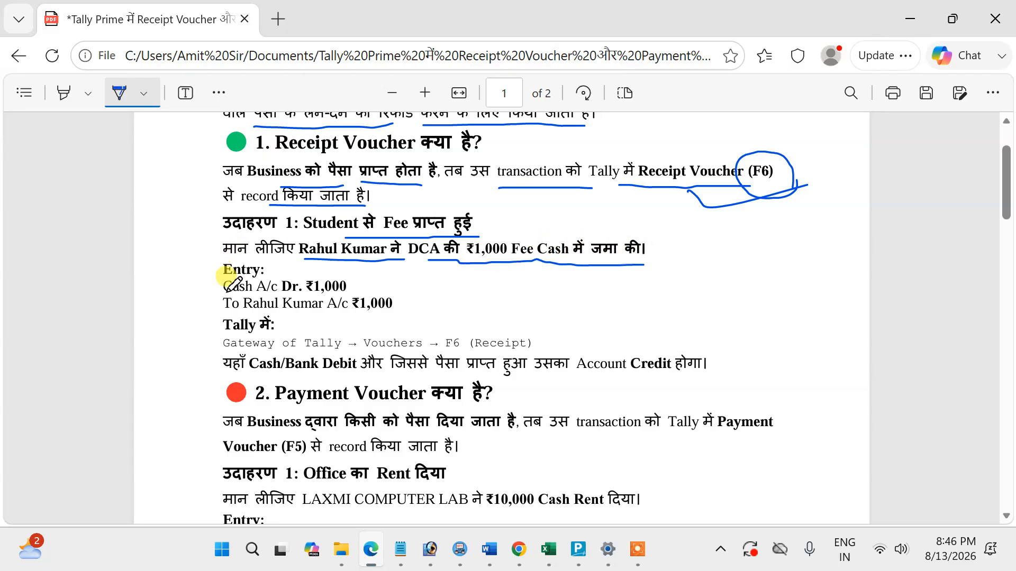
{"action": "left_click_drag", "start_coordinate": [216, 295], "coordinate": [258, 272]}
{"action": "left_click_drag", "start_coordinate": [216, 312], "coordinate": [264, 295]}
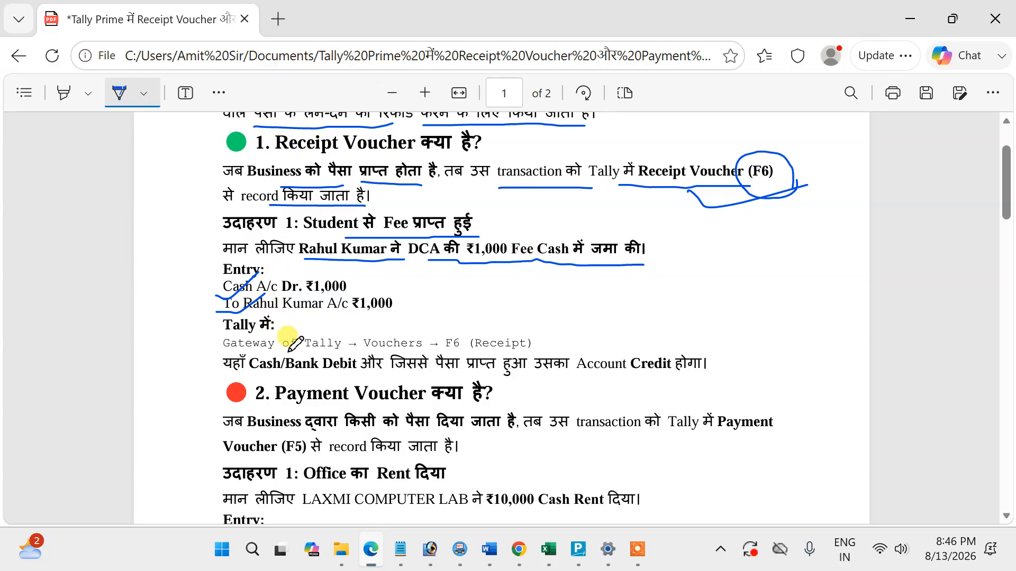
{"action": "mouse_move", "coordinate": [267, 351]}
{"action": "left_mouse_down"}
{"action": "mouse_move", "coordinate": [522, 350]}
{"action": "mouse_move", "coordinate": [538, 317]}
{"action": "mouse_move", "coordinate": [456, 313]}
{"action": "mouse_move", "coordinate": [443, 349]}
{"action": "left_mouse_up"}
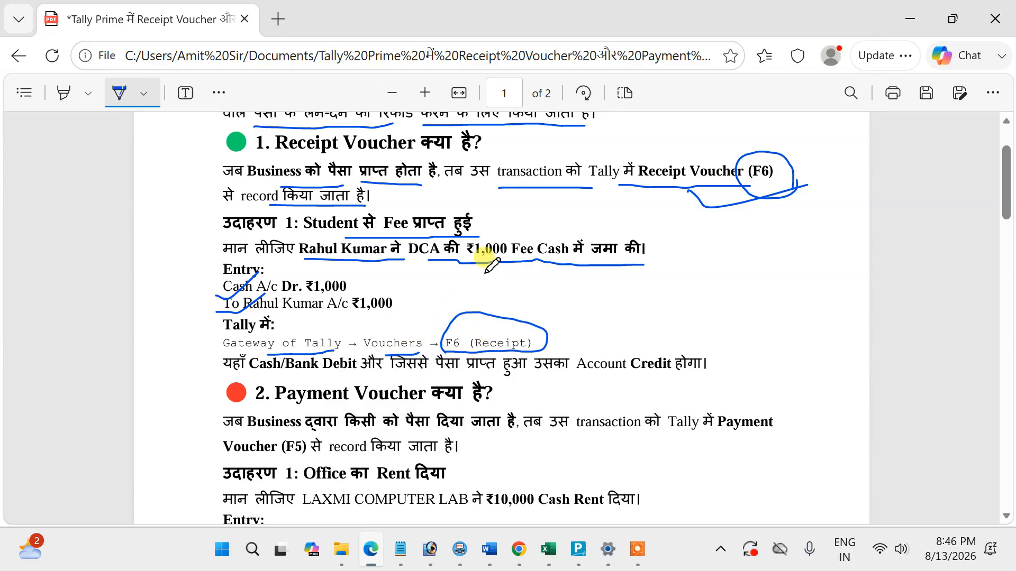
Underline the receipt rule stating Cash/Bank Debit and Account Credit for the payer.
{"action": "scroll", "coordinate": [483, 256], "scroll_direction": "down", "scroll_amount": 3}
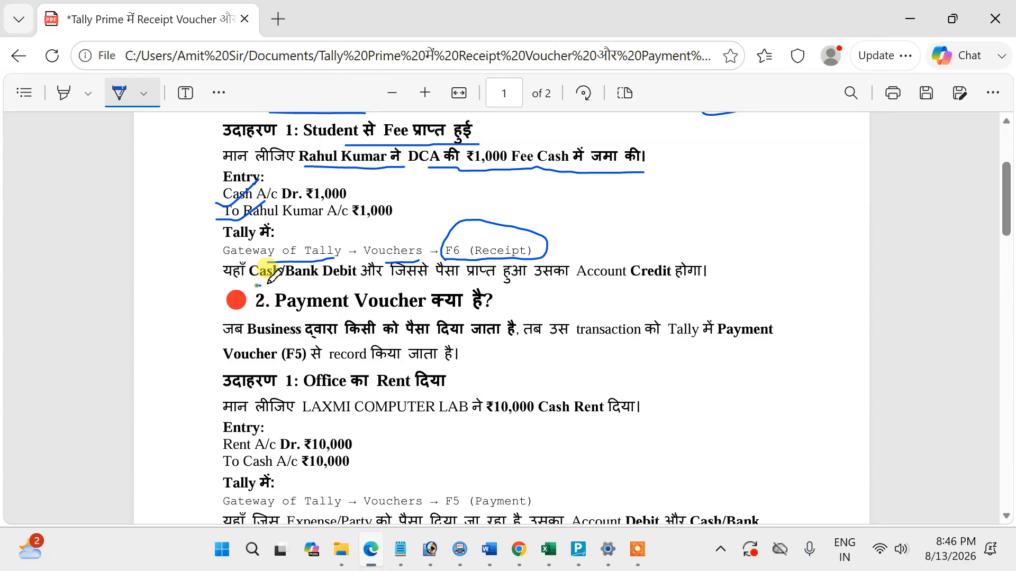
{"action": "left_click_drag", "start_coordinate": [258, 285], "coordinate": [341, 288]}
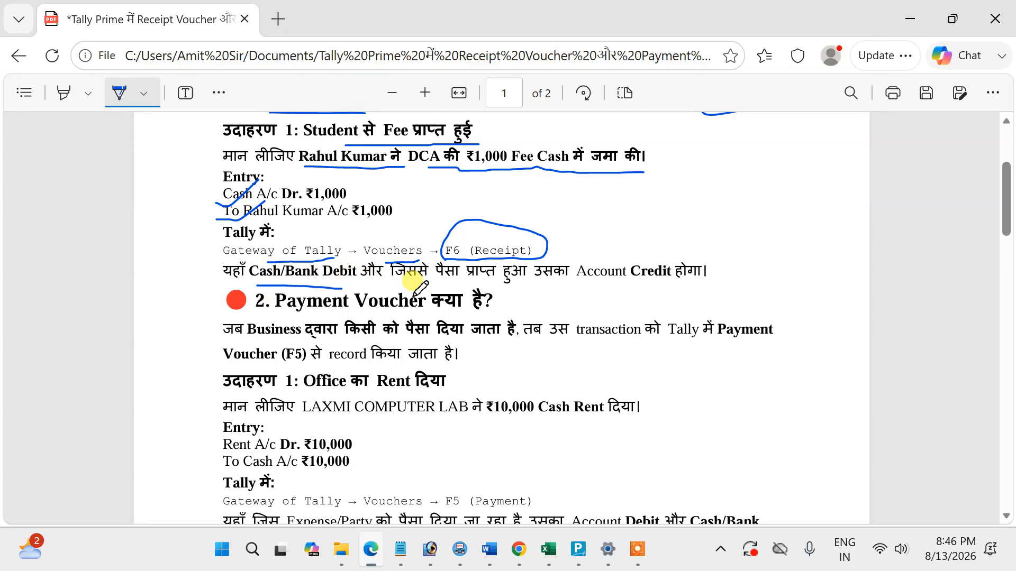
{"action": "left_click_drag", "start_coordinate": [323, 286], "coordinate": [677, 286]}
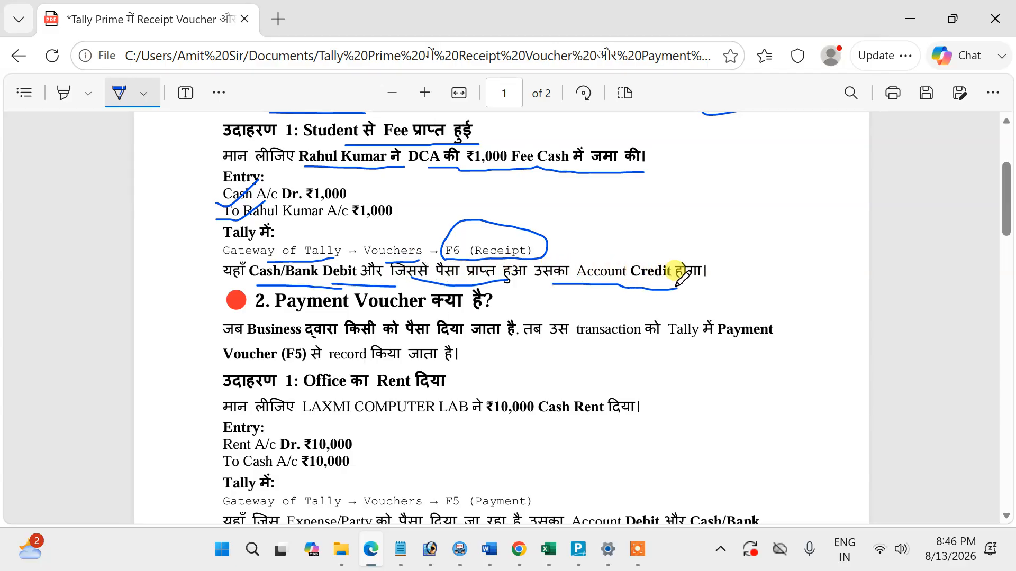
Tick the "2. Payment Voucher" heading and underline its definition, including the F5 shortcut.
{"action": "scroll", "coordinate": [681, 275], "scroll_direction": "down", "scroll_amount": 2}
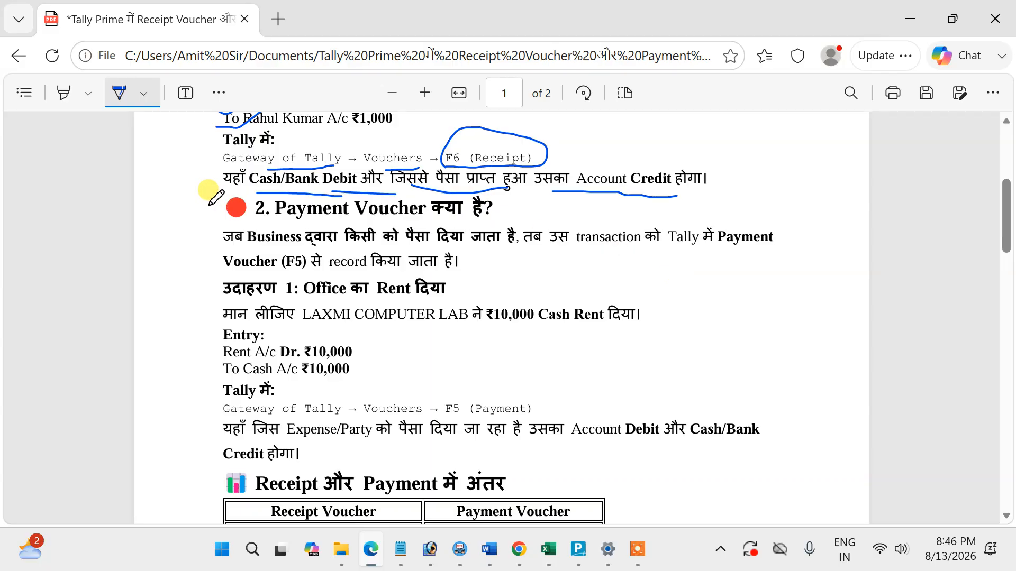
{"action": "left_click_drag", "start_coordinate": [211, 207], "coordinate": [312, 185]}
{"action": "left_click_drag", "start_coordinate": [272, 247], "coordinate": [751, 256]}
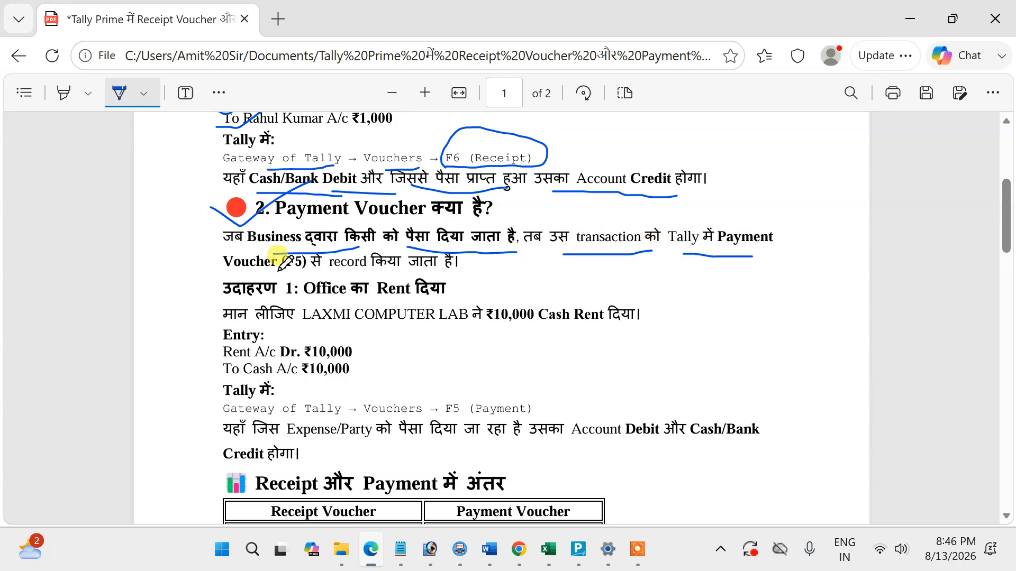
{"action": "left_click_drag", "start_coordinate": [280, 270], "coordinate": [446, 268]}
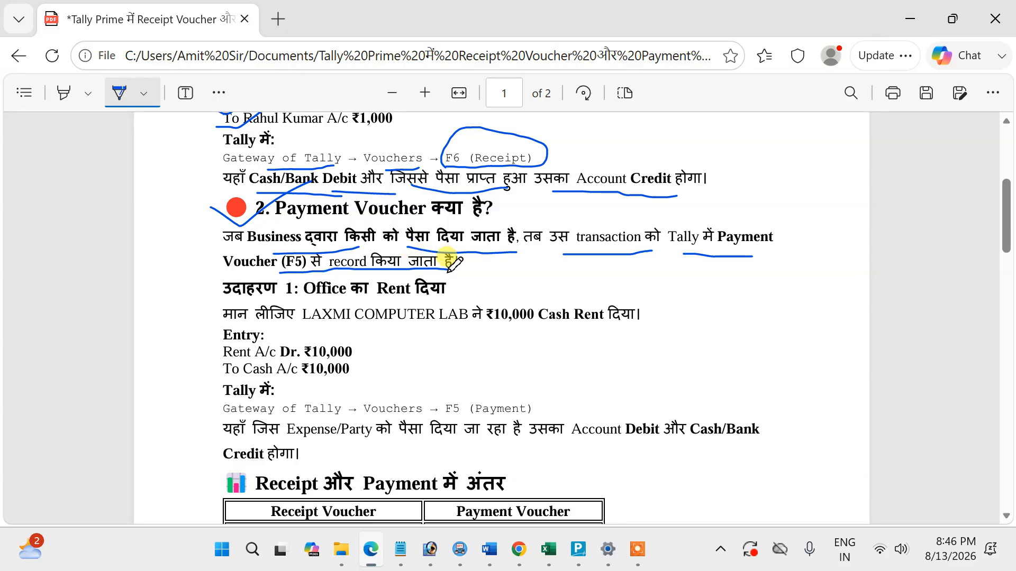
Underline LAXMI COMPUTER LAB and ₹10,000 Cash Rent in the office rent example, and tick both entry lines.
{"action": "scroll", "coordinate": [454, 263], "scroll_direction": "down", "scroll_amount": 2}
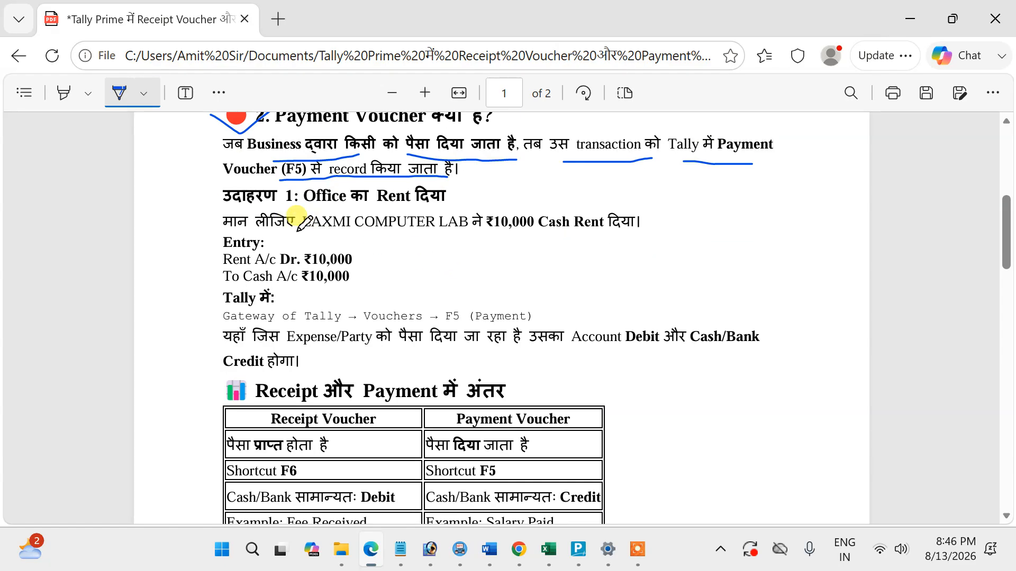
{"action": "left_click_drag", "start_coordinate": [301, 236], "coordinate": [626, 237]}
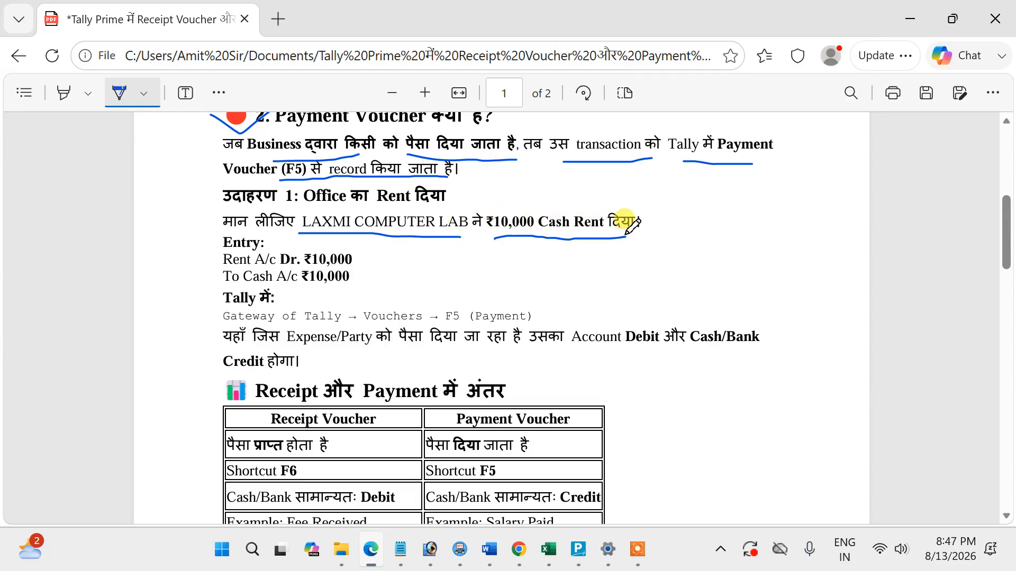
{"action": "left_click_drag", "start_coordinate": [208, 260], "coordinate": [270, 238]}
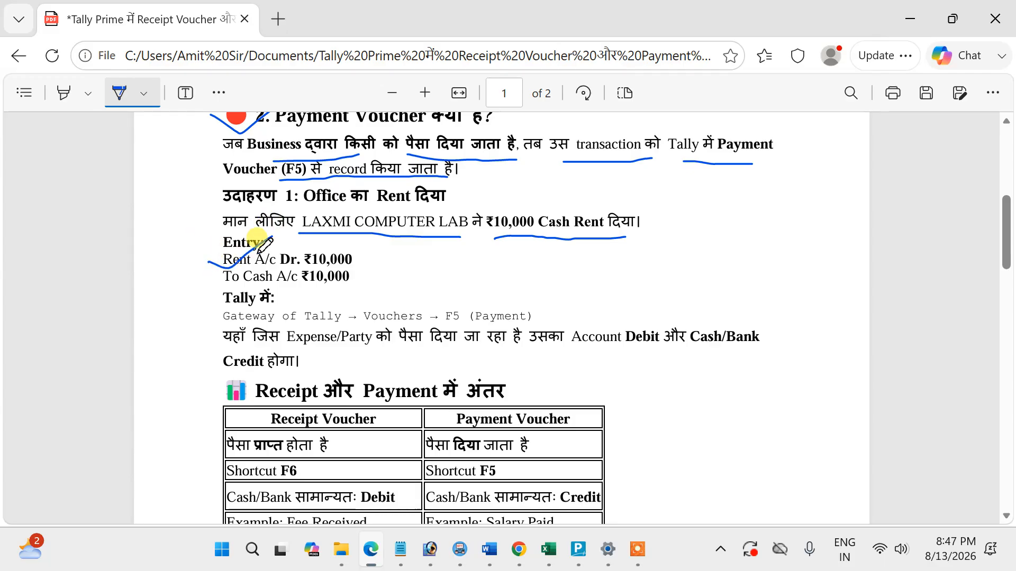
{"action": "left_click_drag", "start_coordinate": [218, 281], "coordinate": [273, 254]}
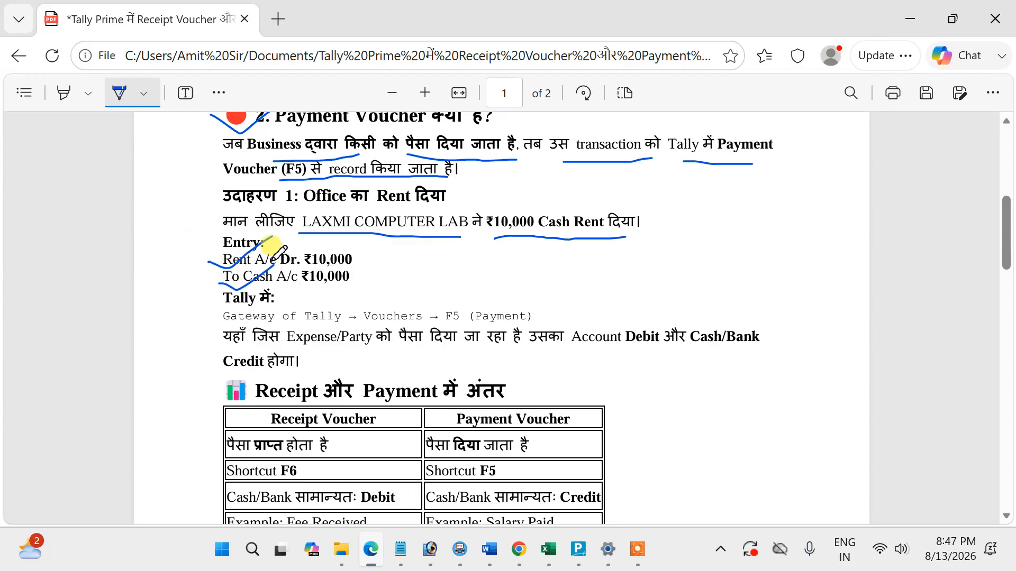
Circle "F5 (Payment)" in the Tally path and underline the rule on Expense/Party Account Debit and Cash/Bank Credit.
{"action": "scroll", "coordinate": [270, 245], "scroll_direction": "down", "scroll_amount": 2}
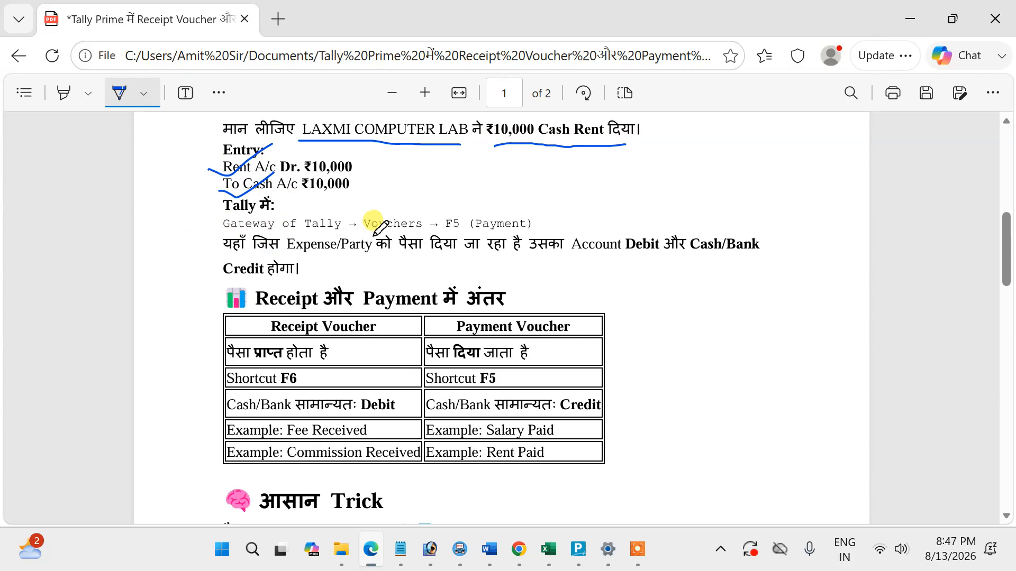
{"action": "mouse_move", "coordinate": [365, 238]}
{"action": "left_mouse_down"}
{"action": "mouse_move", "coordinate": [521, 236]}
{"action": "mouse_move", "coordinate": [534, 213]}
{"action": "mouse_move", "coordinate": [463, 192]}
{"action": "mouse_move", "coordinate": [443, 226]}
{"action": "mouse_move", "coordinate": [539, 219]}
{"action": "mouse_move", "coordinate": [611, 188]}
{"action": "left_mouse_up"}
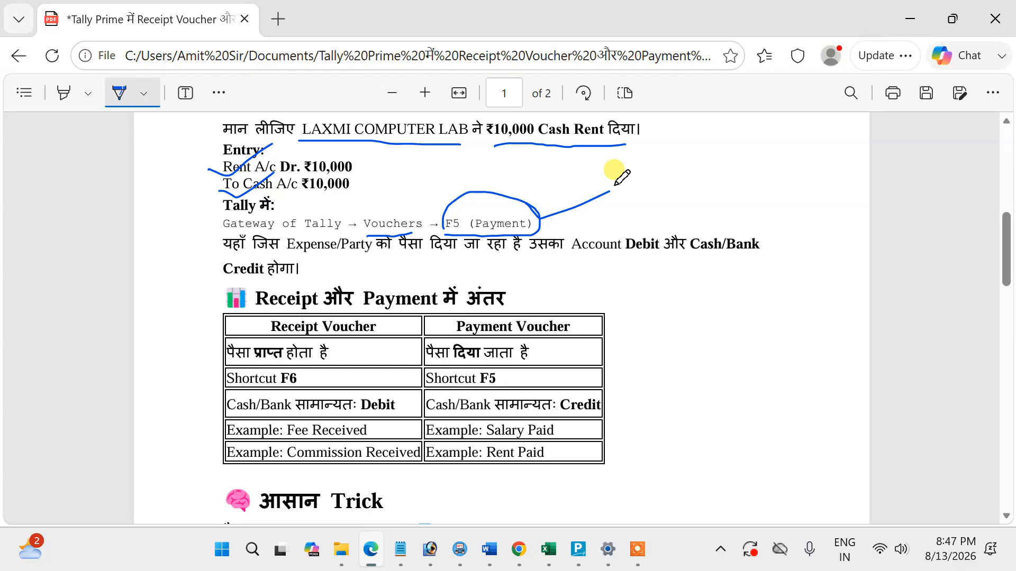
{"action": "scroll", "coordinate": [613, 169], "scroll_direction": "down", "scroll_amount": 2}
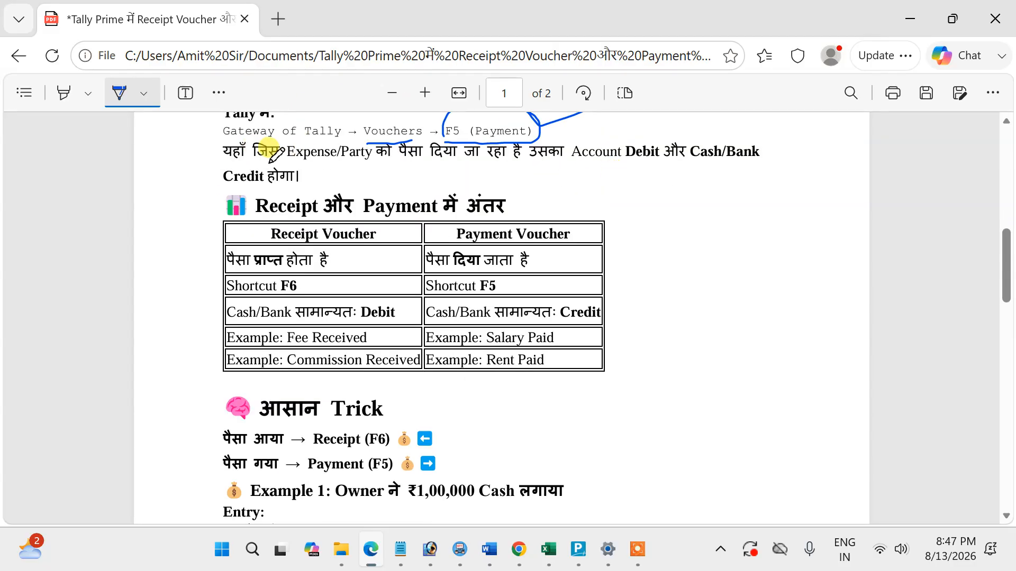
{"action": "left_click_drag", "start_coordinate": [271, 161], "coordinate": [751, 170]}
{"action": "left_click_drag", "start_coordinate": [263, 188], "coordinate": [305, 183]}
Tick the money received/paid, Shortcut, and Cash/Bank rows in both columns of the Receipt and Payment comparison table.
{"action": "scroll", "coordinate": [306, 172], "scroll_direction": "up", "scroll_amount": 7}
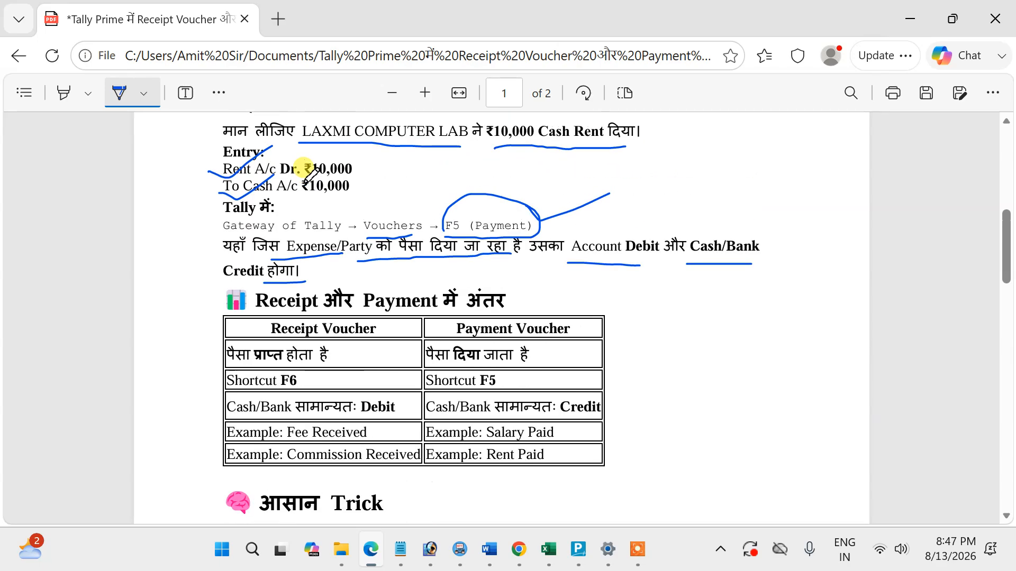
{"action": "scroll", "coordinate": [309, 174], "scroll_direction": "up", "scroll_amount": 2}
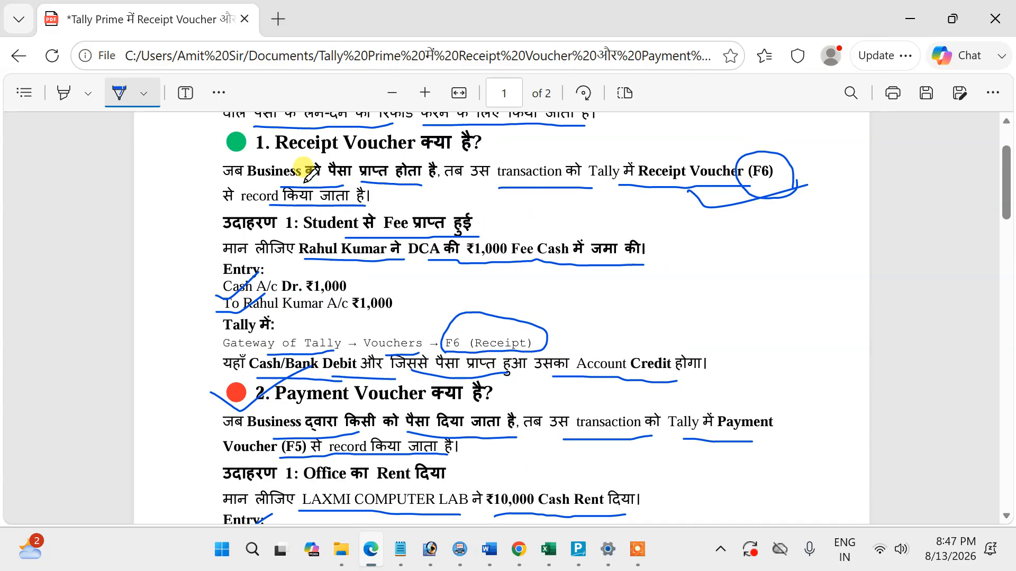
{"action": "scroll", "coordinate": [309, 172], "scroll_direction": "down", "scroll_amount": 9}
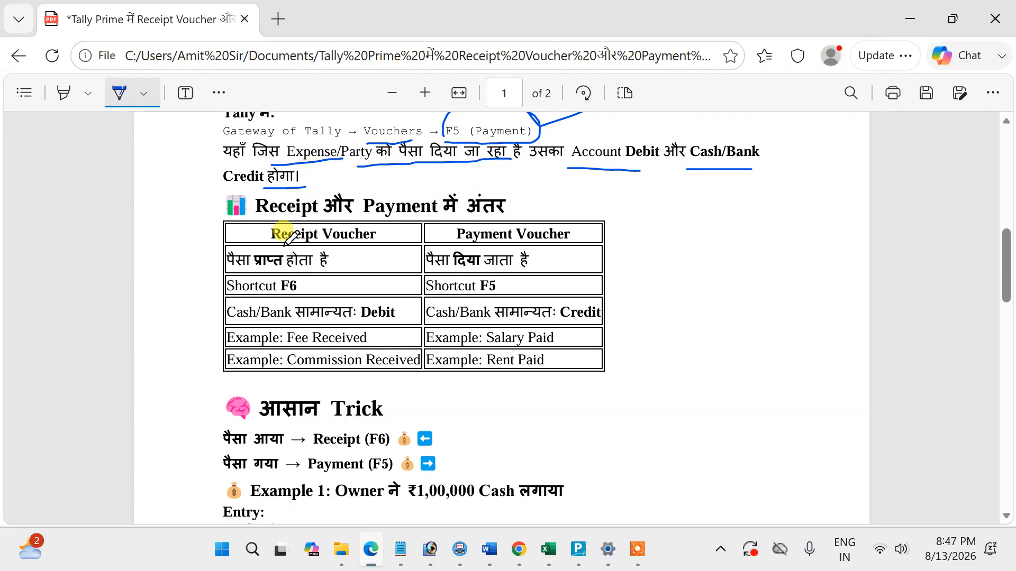
{"action": "left_click_drag", "start_coordinate": [214, 271], "coordinate": [261, 242]}
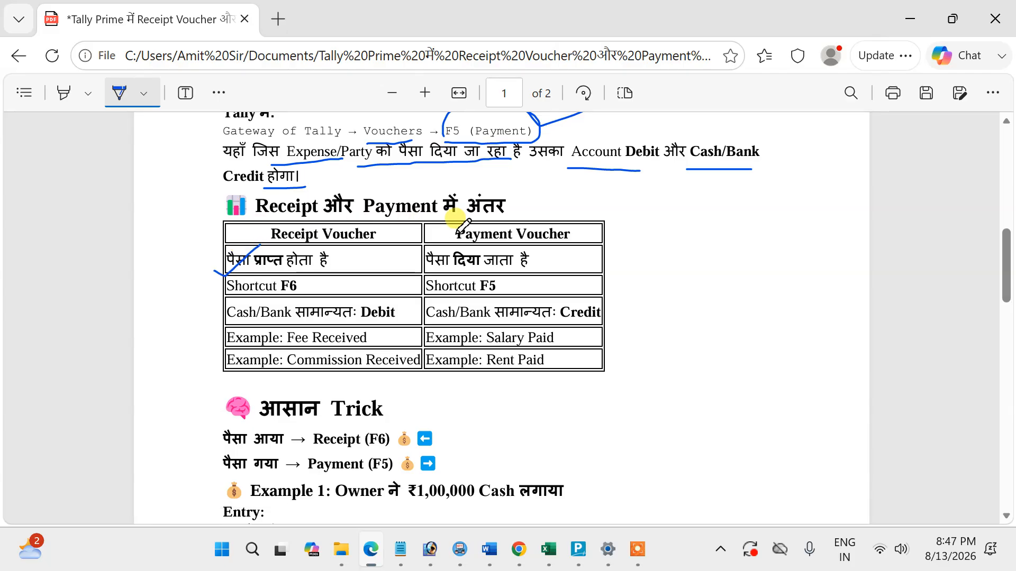
{"action": "mouse_move", "coordinate": [554, 263]}
{"action": "left_mouse_down"}
{"action": "mouse_move", "coordinate": [570, 271]}
{"action": "mouse_move", "coordinate": [643, 237]}
{"action": "left_mouse_up"}
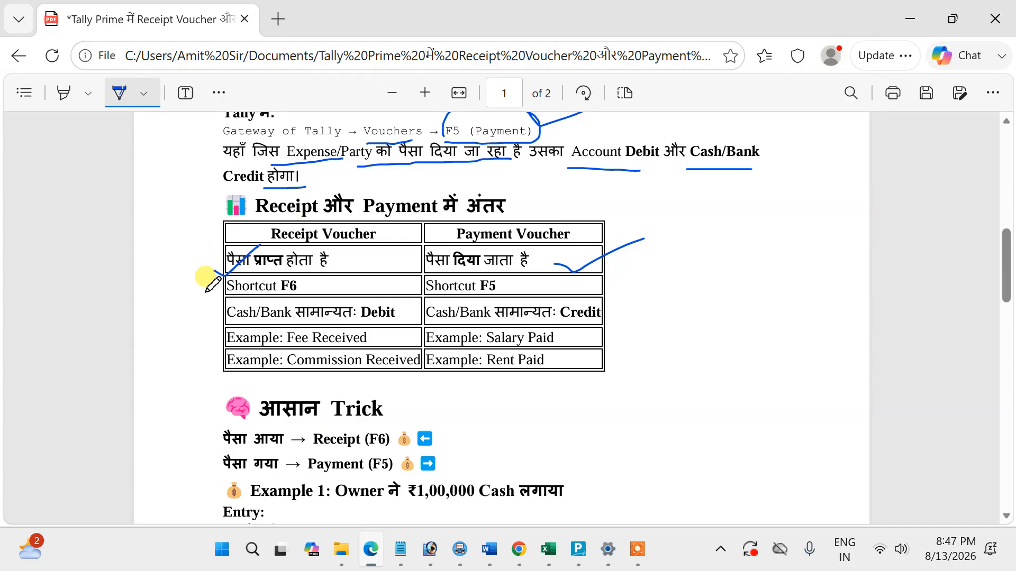
{"action": "left_click_drag", "start_coordinate": [198, 290], "coordinate": [262, 267]}
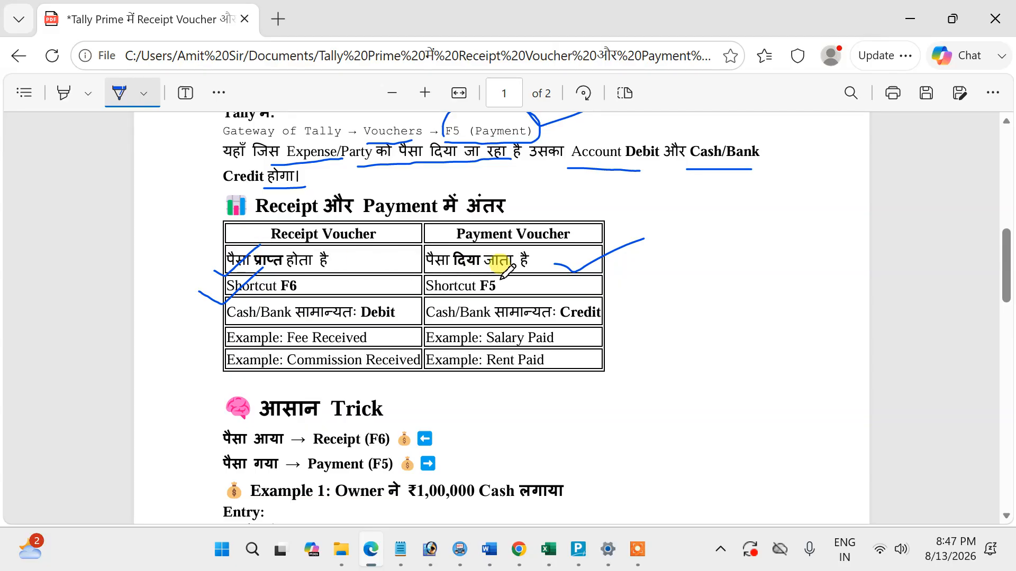
{"action": "mouse_move", "coordinate": [570, 288]}
{"action": "left_mouse_down"}
{"action": "mouse_move", "coordinate": [614, 294]}
{"action": "mouse_move", "coordinate": [642, 271]}
{"action": "left_mouse_up"}
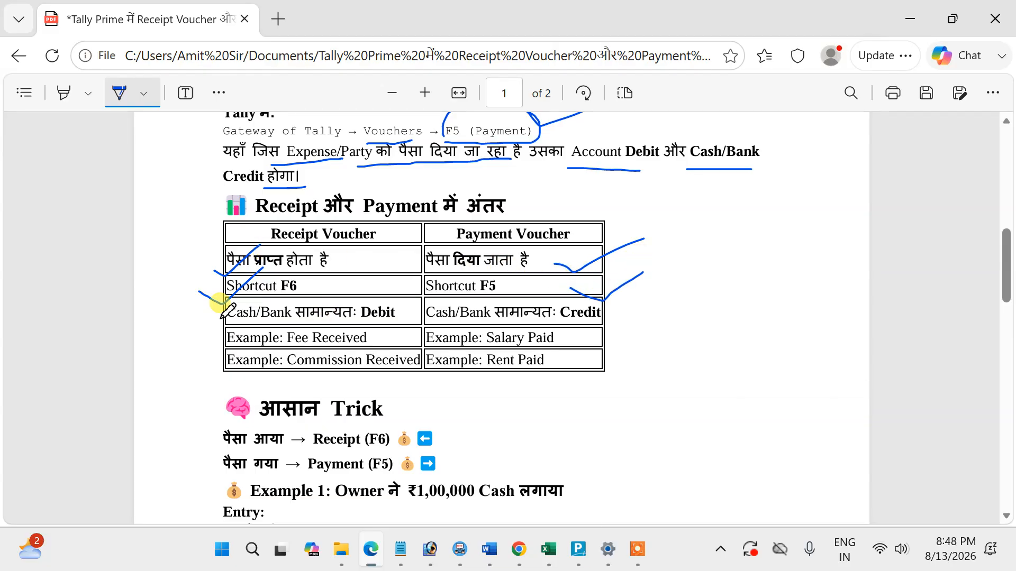
{"action": "mouse_move", "coordinate": [190, 321]}
{"action": "left_mouse_down"}
{"action": "mouse_move", "coordinate": [217, 333]}
{"action": "mouse_move", "coordinate": [260, 297]}
{"action": "left_mouse_up"}
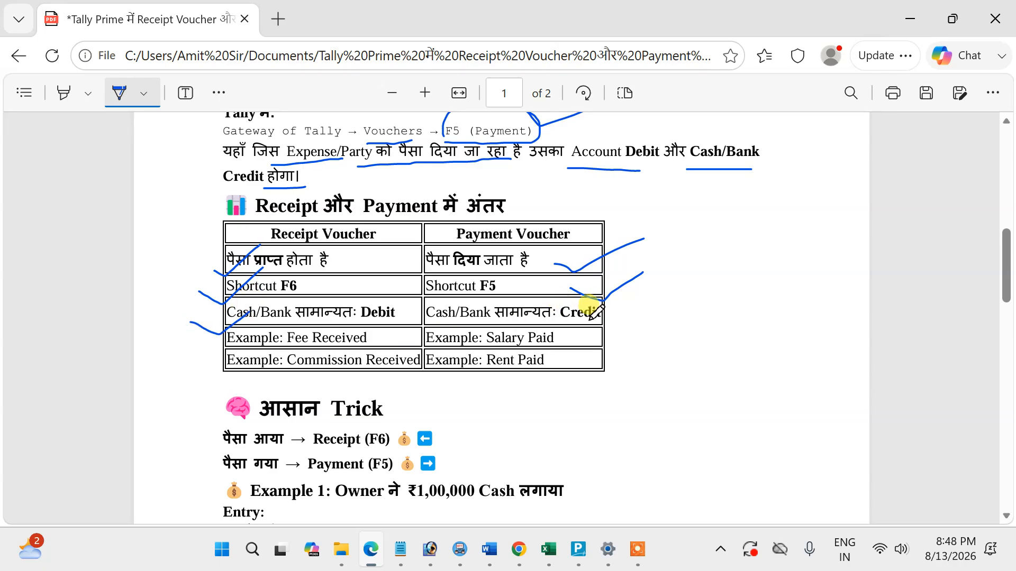
{"action": "mouse_move", "coordinate": [603, 321]}
{"action": "left_mouse_down"}
{"action": "mouse_move", "coordinate": [609, 329]}
{"action": "mouse_move", "coordinate": [635, 314]}
{"action": "left_mouse_up"}
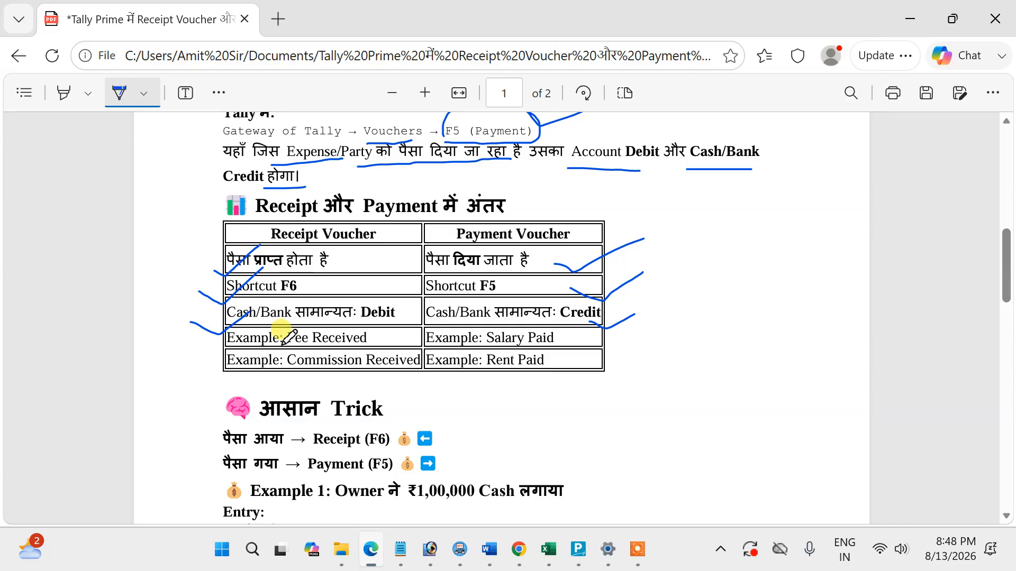
Circle Fee Received, underline Commission Received, and tick the Receipt Voucher header in the comparison table.
{"action": "mouse_move", "coordinate": [290, 333]}
{"action": "left_mouse_down"}
{"action": "mouse_move", "coordinate": [331, 335]}
{"action": "mouse_move", "coordinate": [374, 315]}
{"action": "mouse_move", "coordinate": [302, 337]}
{"action": "left_mouse_up"}
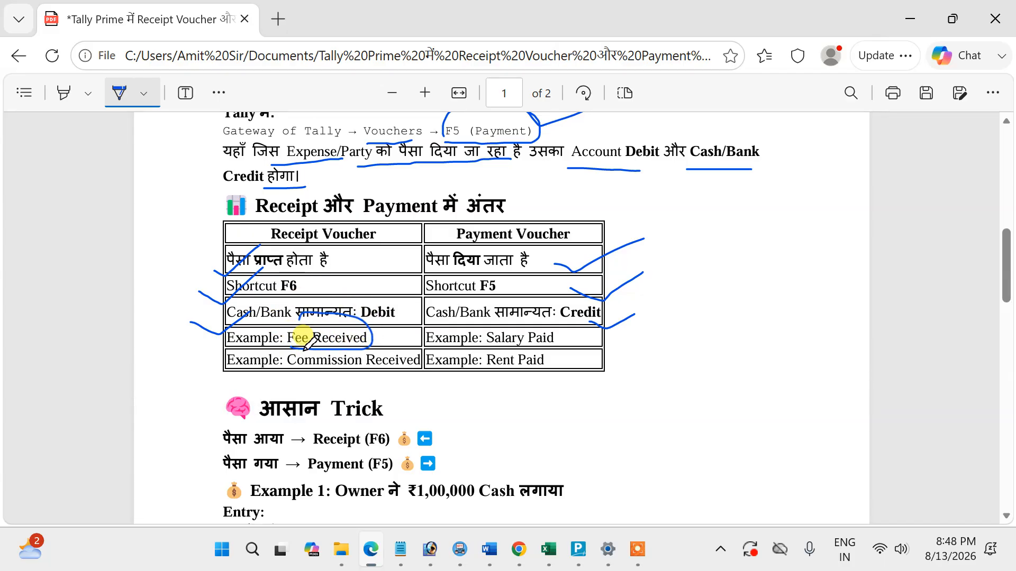
{"action": "left_click_drag", "start_coordinate": [304, 378], "coordinate": [402, 380]}
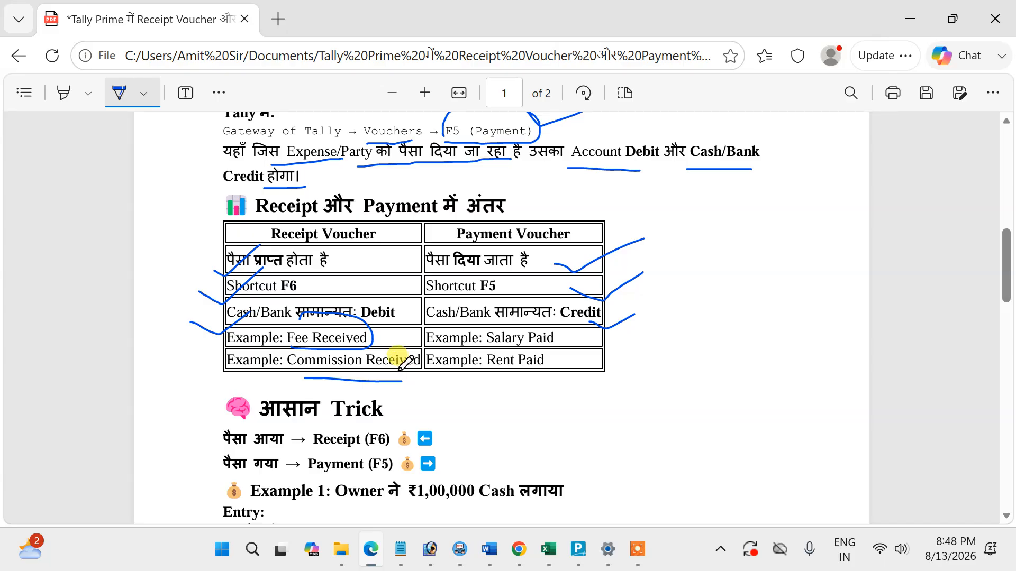
{"action": "mouse_move", "coordinate": [212, 237]}
{"action": "left_mouse_down"}
{"action": "mouse_move", "coordinate": [235, 250]}
{"action": "mouse_move", "coordinate": [286, 209]}
{"action": "left_mouse_up"}
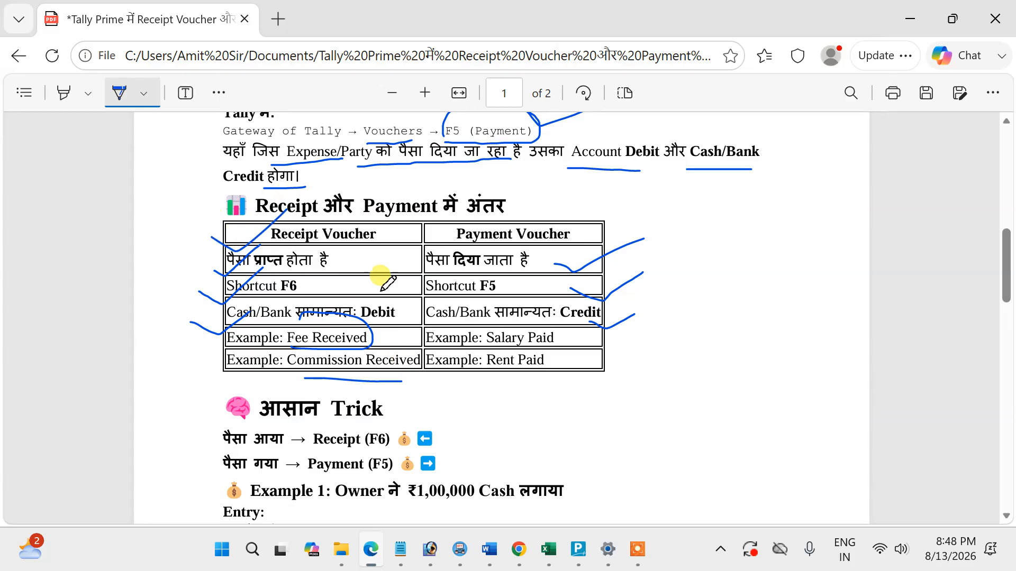
Tick the Salary Paid and Rent Paid examples and the Payment Voucher header in the comparison table.
{"action": "mouse_move", "coordinate": [577, 337]}
{"action": "left_mouse_down"}
{"action": "mouse_move", "coordinate": [588, 343]}
{"action": "mouse_move", "coordinate": [635, 324]}
{"action": "left_mouse_up"}
{"action": "mouse_move", "coordinate": [572, 358]}
{"action": "left_mouse_down"}
{"action": "mouse_move", "coordinate": [584, 364]}
{"action": "mouse_move", "coordinate": [634, 342]}
{"action": "left_mouse_up"}
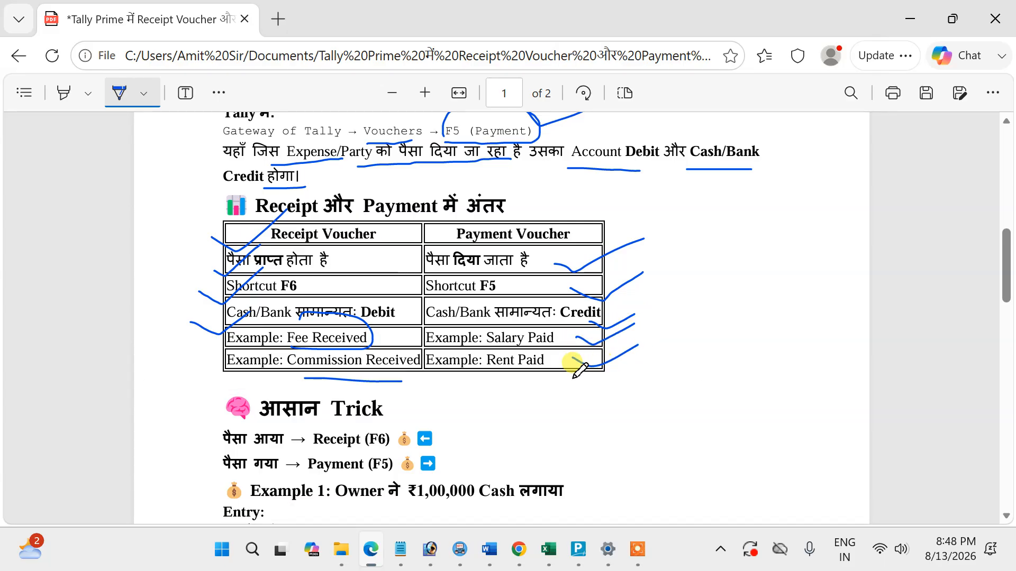
{"action": "left_click_drag", "start_coordinate": [566, 377], "coordinate": [634, 362]}
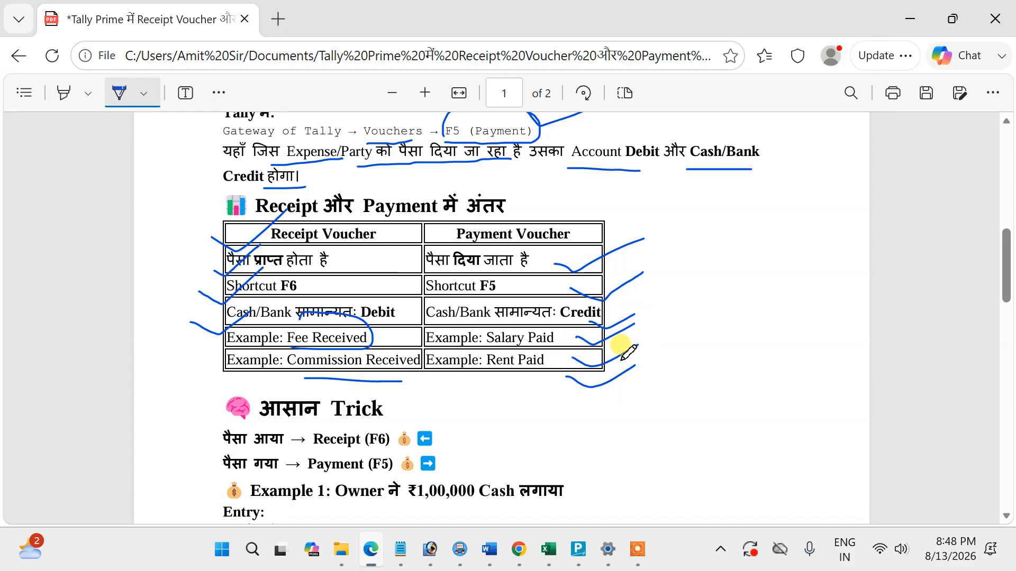
{"action": "mouse_move", "coordinate": [575, 231]}
{"action": "left_mouse_down"}
{"action": "mouse_move", "coordinate": [591, 240]}
{"action": "mouse_move", "coordinate": [637, 214]}
{"action": "left_mouse_up"}
Tick the Receipt (F6) and Payment (F5) lines under the "Trick" heading.
{"action": "scroll", "coordinate": [582, 243], "scroll_direction": "down", "scroll_amount": 3}
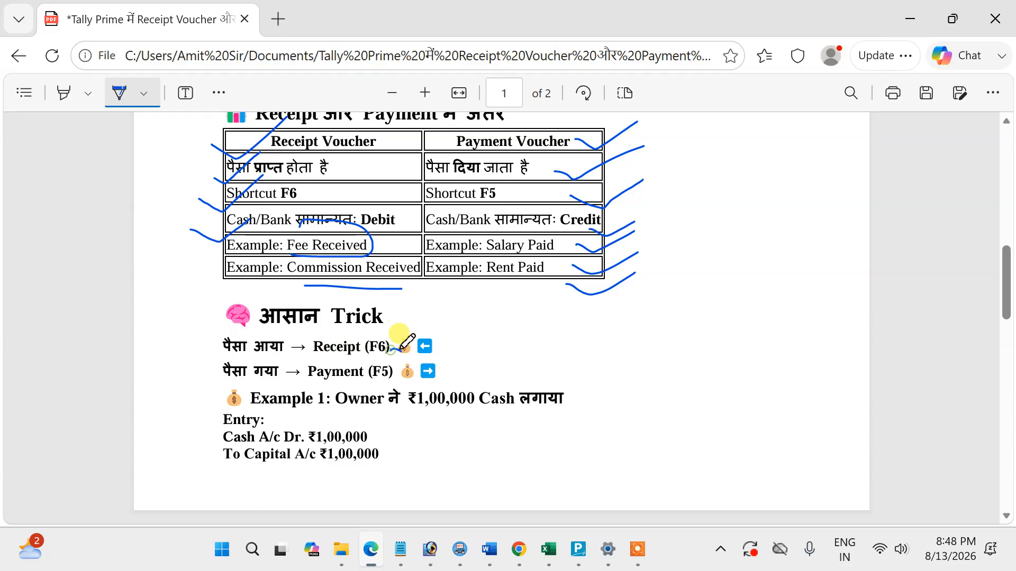
{"action": "left_click_drag", "start_coordinate": [392, 350], "coordinate": [459, 314]}
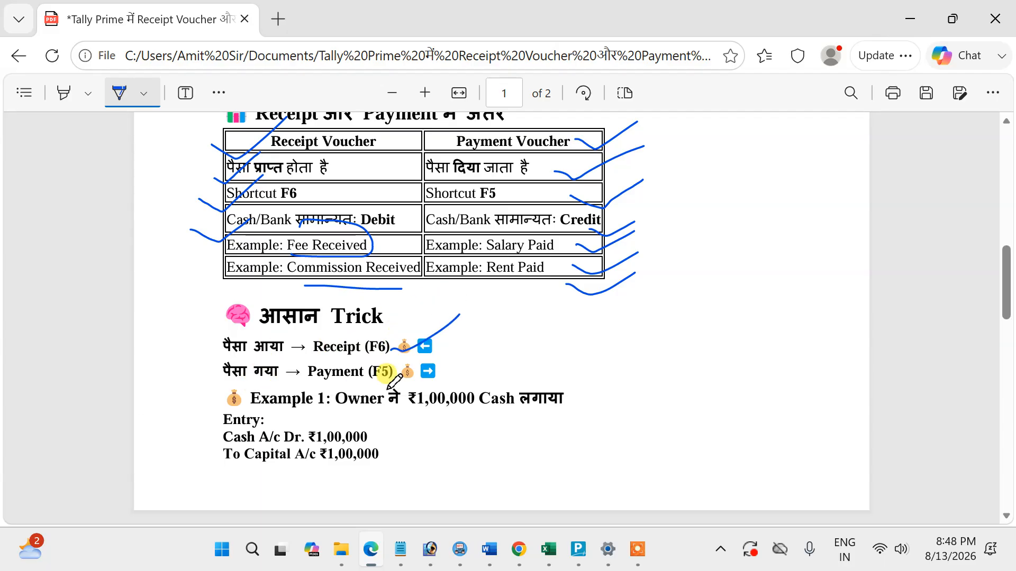
{"action": "left_click_drag", "start_coordinate": [393, 381], "coordinate": [476, 347]}
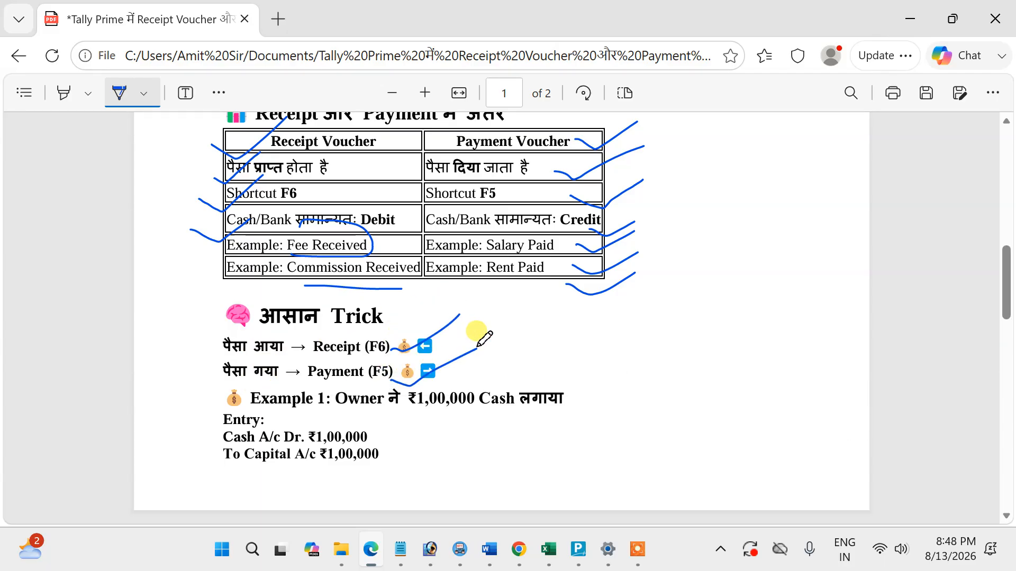
Underline Owner and ₹1,00,000 Cash in Example 1, tick the Cash A/c entry line, and underline Capital A/c.
{"action": "scroll", "coordinate": [476, 328], "scroll_direction": "down", "scroll_amount": 3}
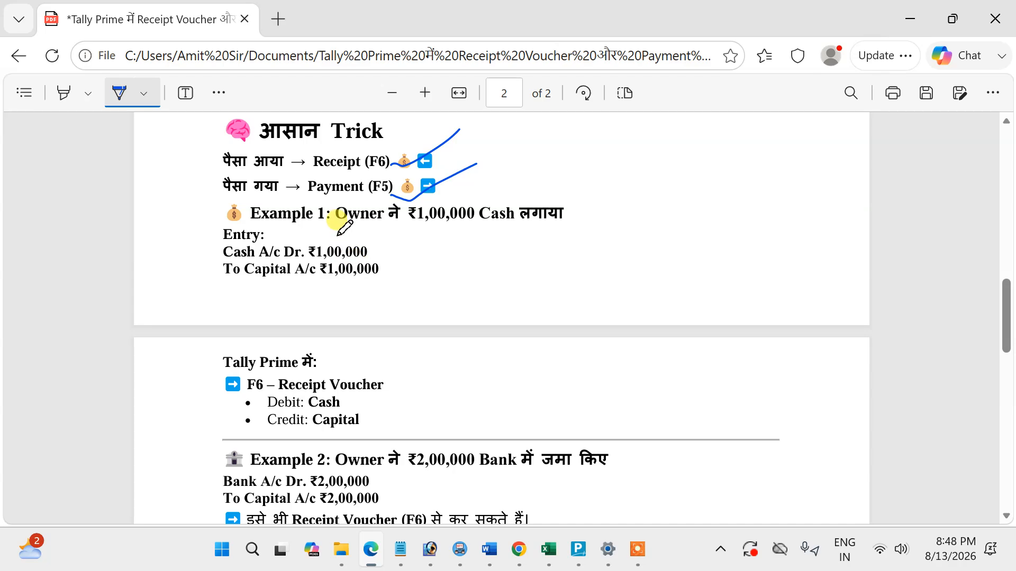
{"action": "left_click_drag", "start_coordinate": [343, 224], "coordinate": [552, 227]}
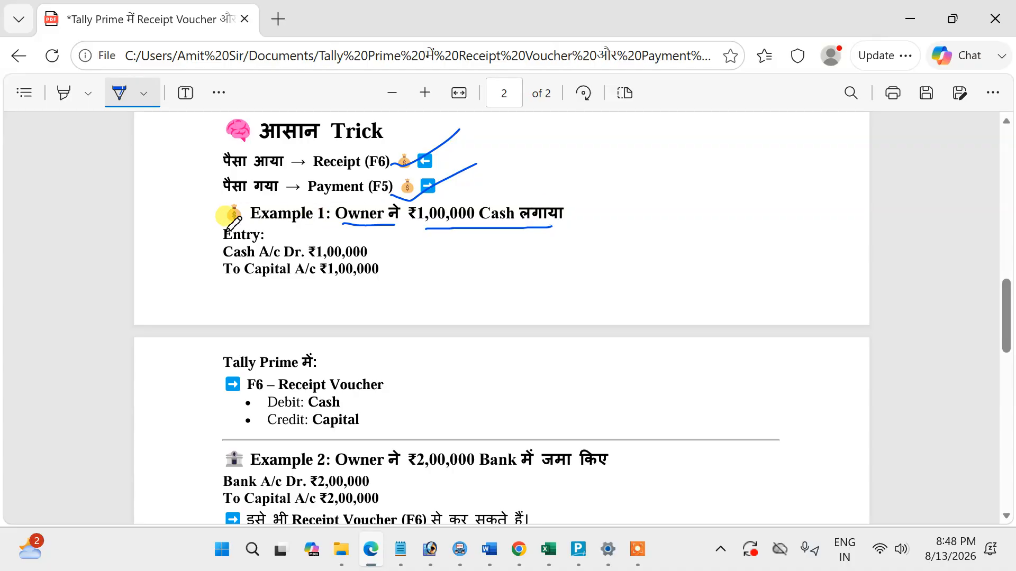
{"action": "left_click_drag", "start_coordinate": [206, 260], "coordinate": [259, 235]}
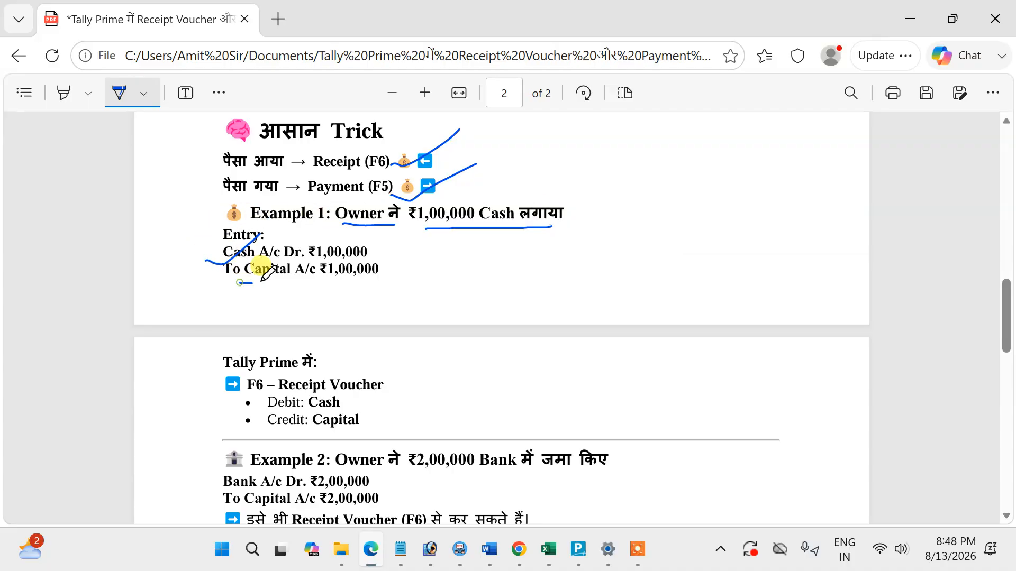
{"action": "left_click_drag", "start_coordinate": [239, 283], "coordinate": [319, 283]}
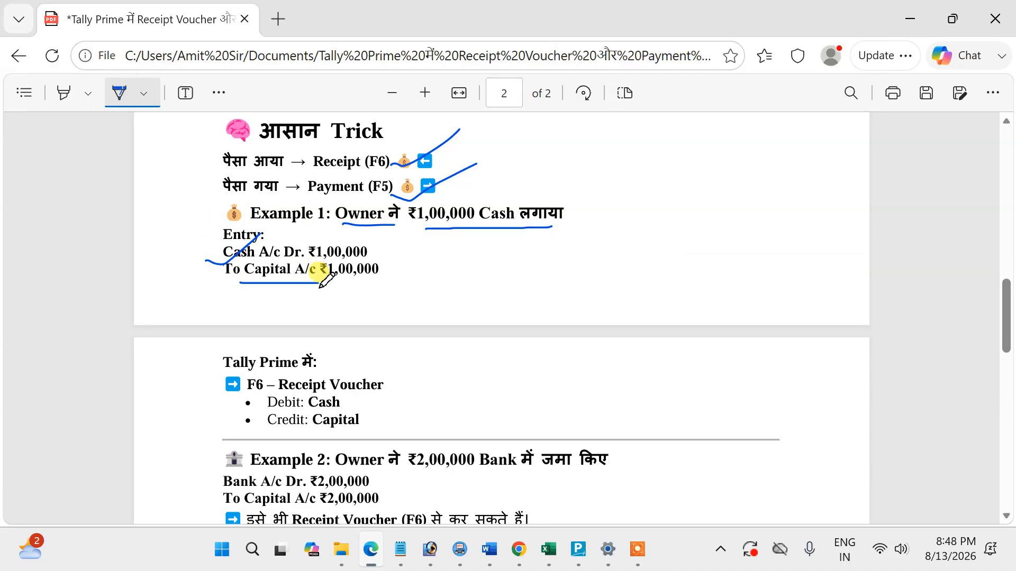
Underline Receipt Voucher and the Cash debit on page 2, and tick the Debit: Cash and Credit: Capital lines.
{"action": "left_click_drag", "start_coordinate": [320, 393], "coordinate": [371, 390]}
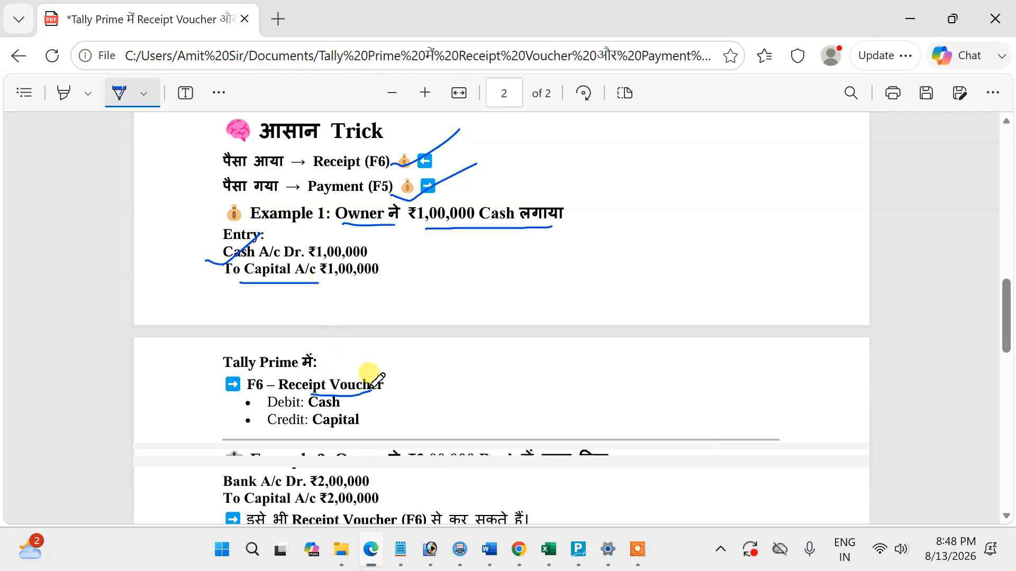
{"action": "left_click_drag", "start_coordinate": [309, 412], "coordinate": [340, 408]}
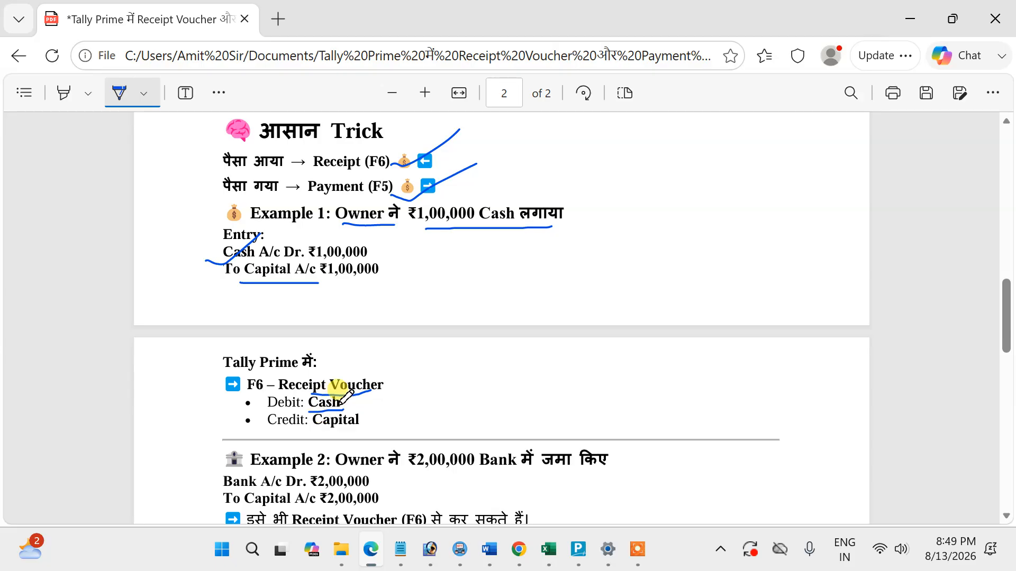
{"action": "left_click_drag", "start_coordinate": [353, 403], "coordinate": [395, 390]}
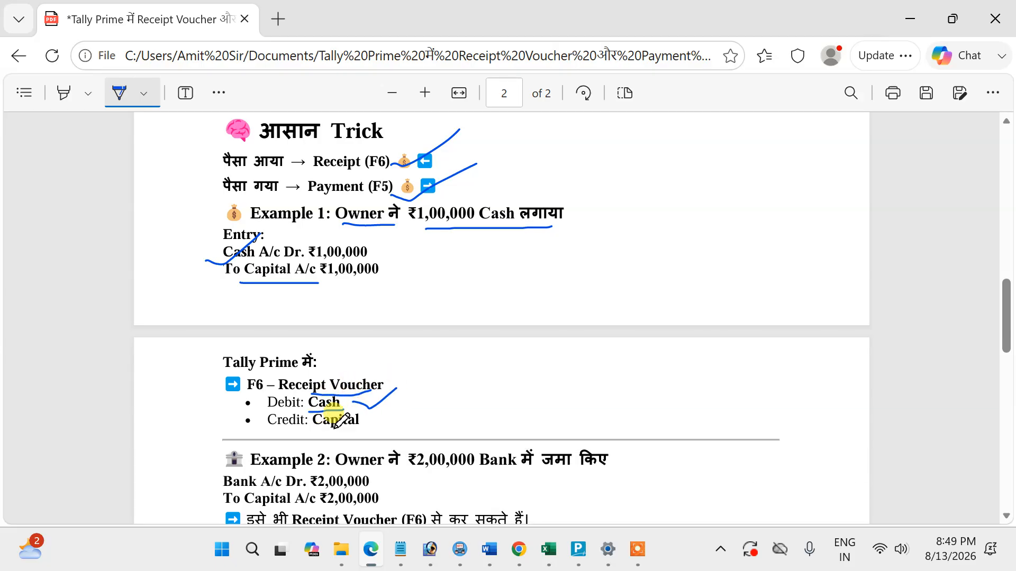
{"action": "left_click_drag", "start_coordinate": [344, 437], "coordinate": [380, 419]}
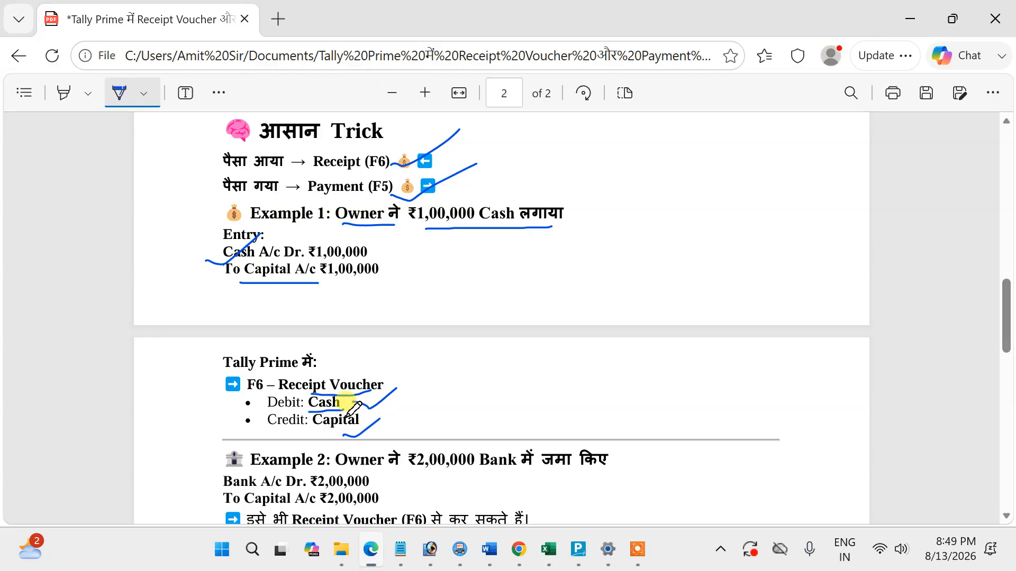
{"action": "left_click_drag", "start_coordinate": [285, 393], "coordinate": [348, 393]}
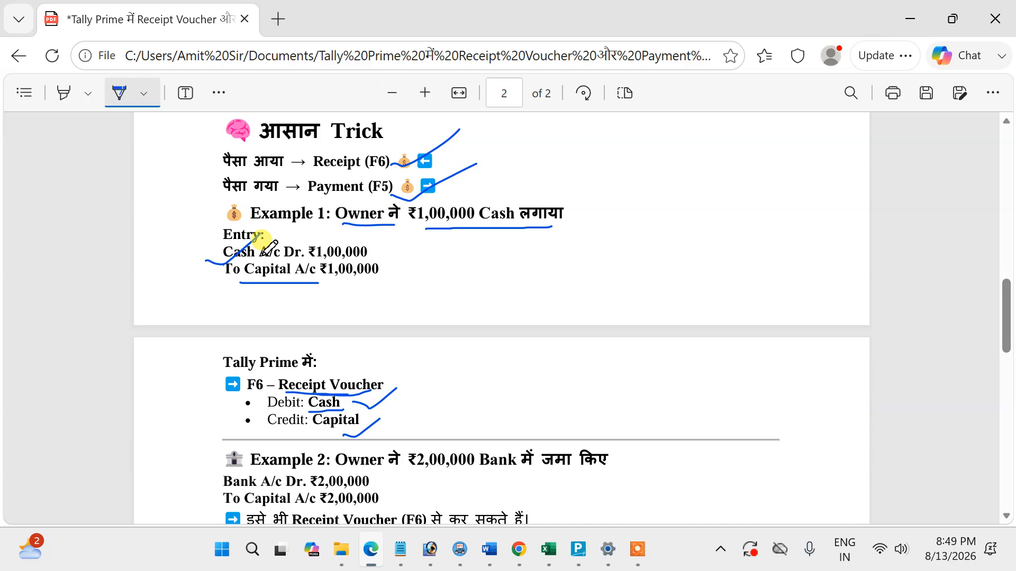
Switch to Tally Prime and start a new company named Lcee & Co, leaving the address and contact details blank.
{"action": "left_click", "coordinate": [579, 551]}
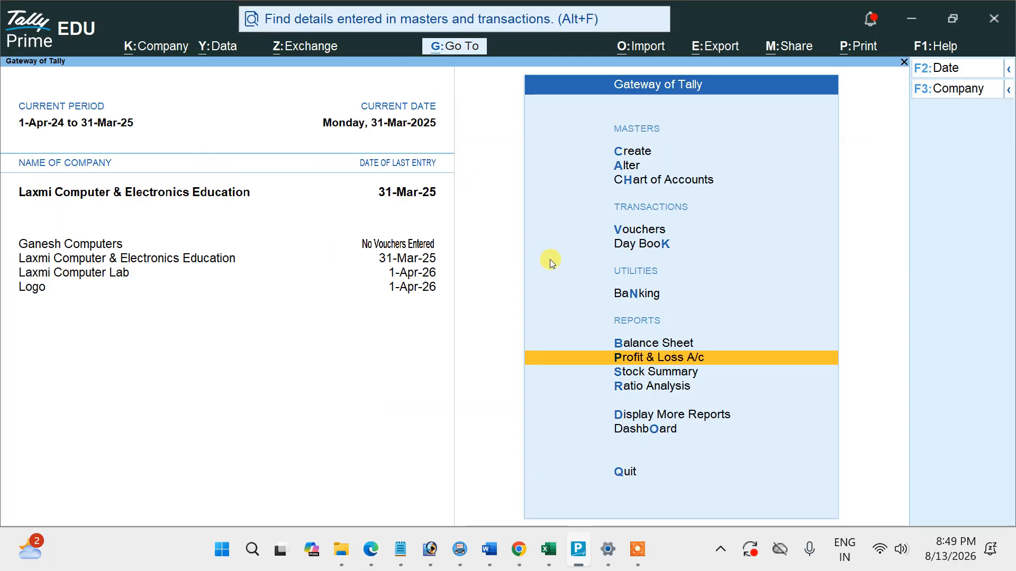
{"action": "left_click", "coordinate": [958, 89]}
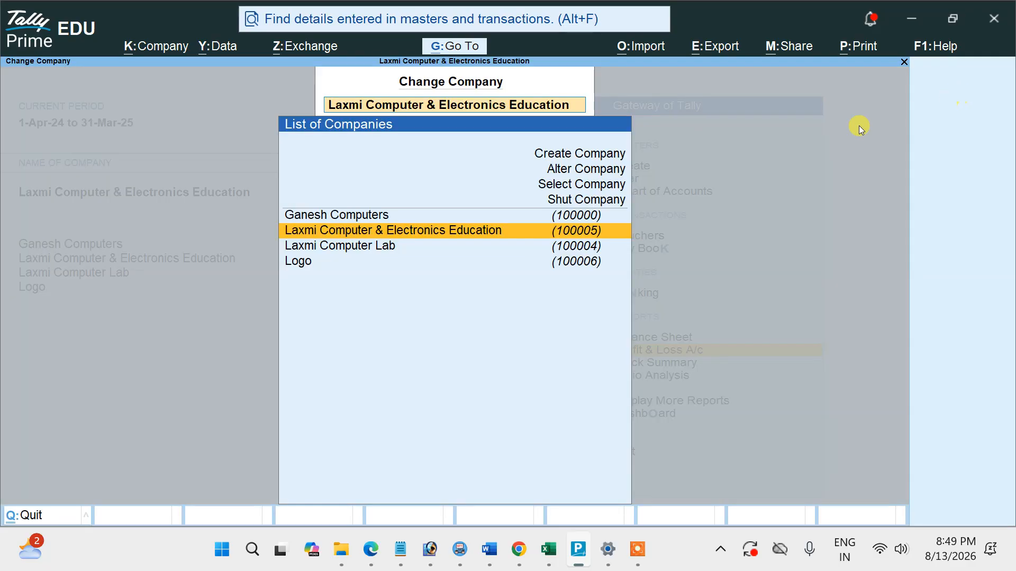
{"action": "double_click", "coordinate": [597, 156]}
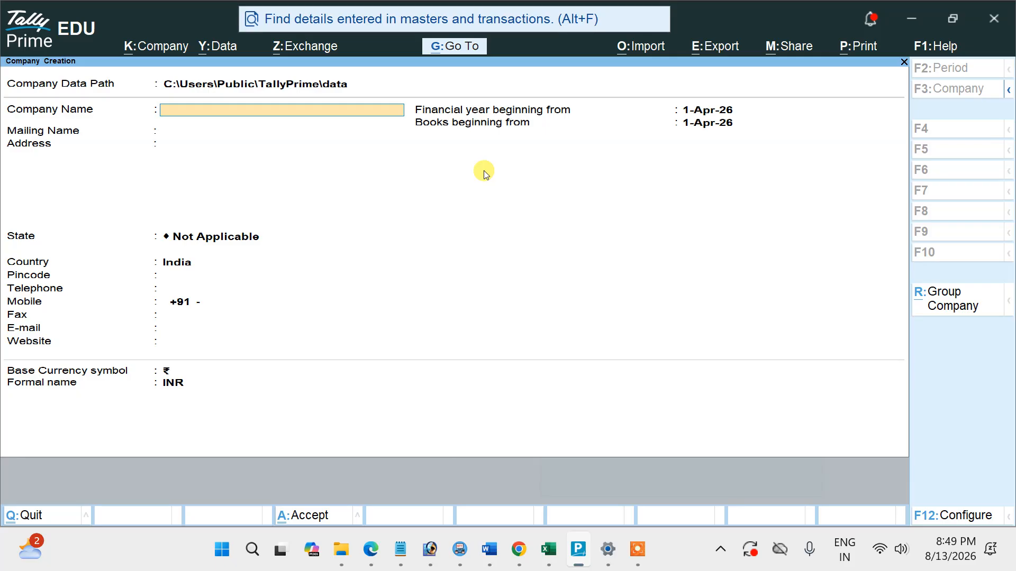
{"action": "type", "text": "Lcee & Co"}
{"action": "key", "text": "Return"}
{"action": "key", "text": "Return"}
{"action": "key", "text": "Return"}
{"action": "key", "text": "Return"}
{"action": "key", "text": "Return"}
{"action": "key", "text": "Return"}
{"action": "key", "text": "Return"}
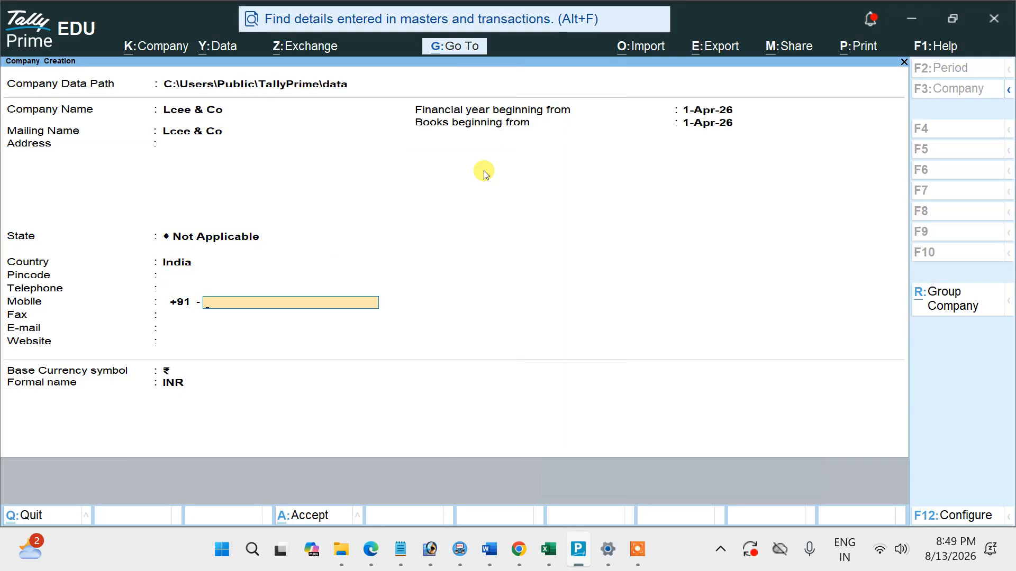
{"action": "key", "text": "Return"}
{"action": "key", "text": "Return"}
{"action": "key", "text": "Return"}
{"action": "key", "text": "Return"}
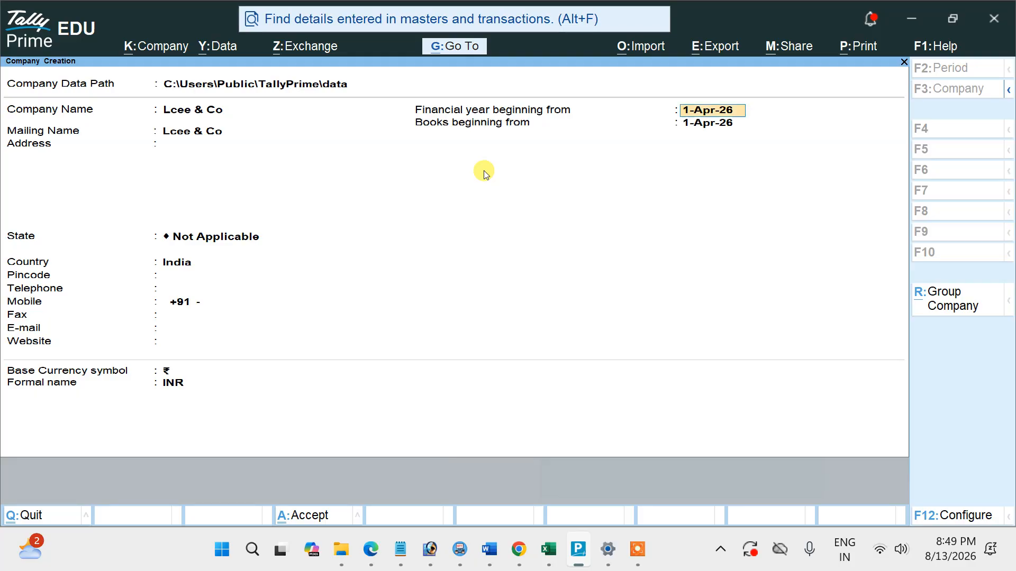
Set the financial year to begin from 1-Apr-23, then save the company with its default features.
{"action": "type", "text": "1"}
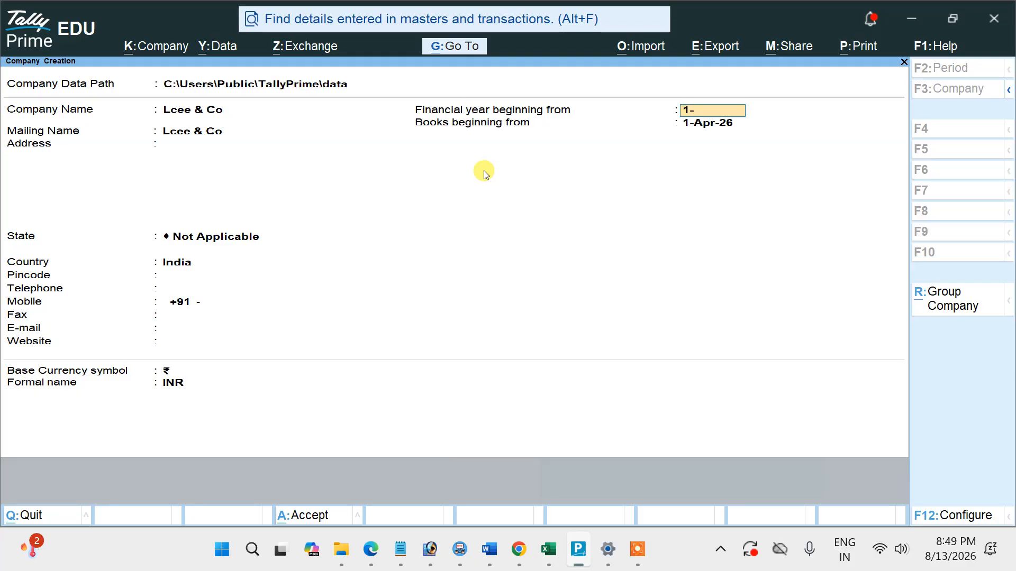
{"action": "type", "text": "-4-2023"}
{"action": "key", "text": "Return"}
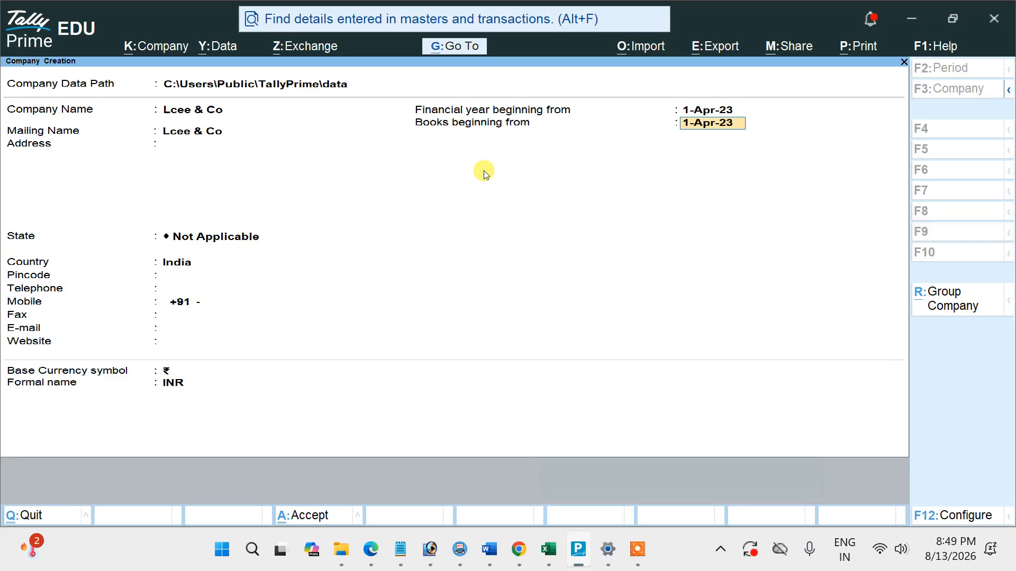
{"action": "key", "text": "ctrl+a"}
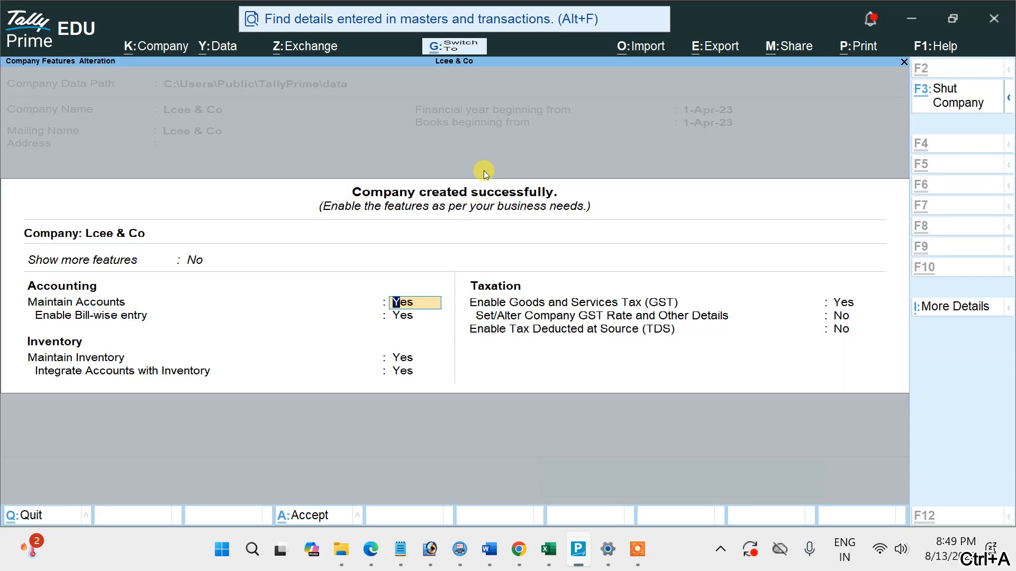
{"action": "key", "text": "ctrl+a"}
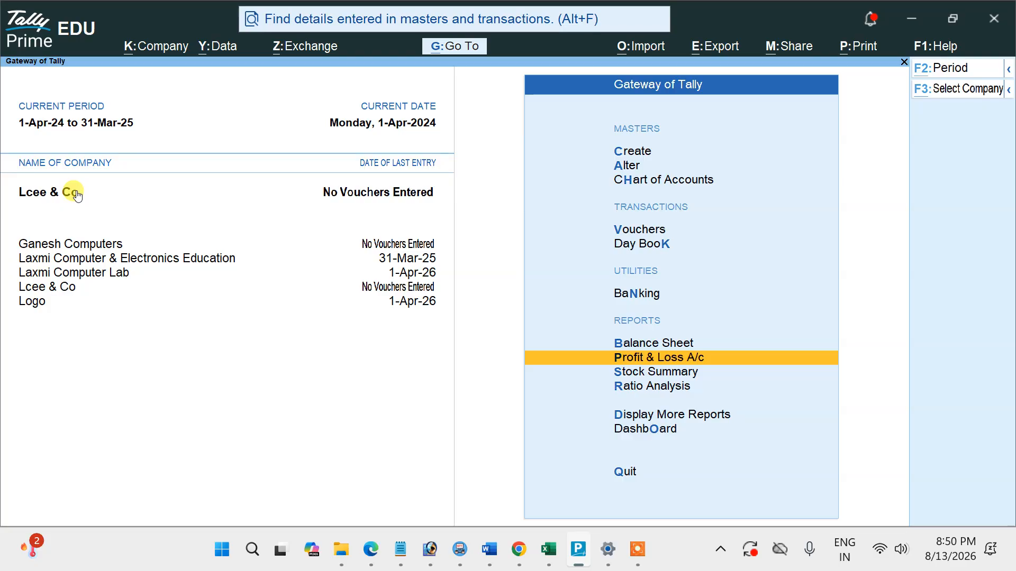
Change the current period to run from 1-4-2023 to 31-3-2024.
{"action": "key", "text": "alt+F2"}
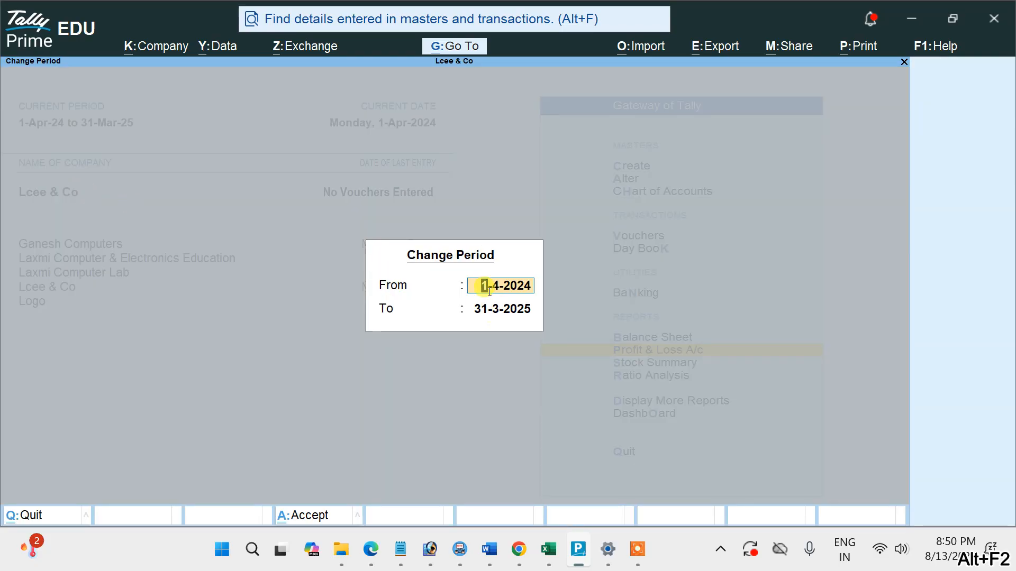
{"action": "type", "text": "1-4-2023"}
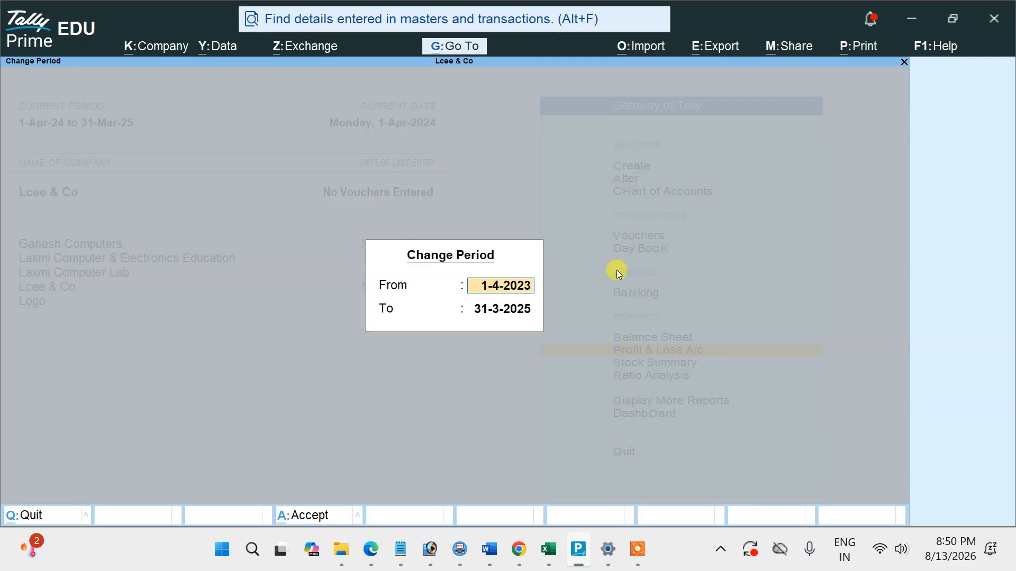
{"action": "key", "text": "Return"}
{"action": "type", "text": "3"}
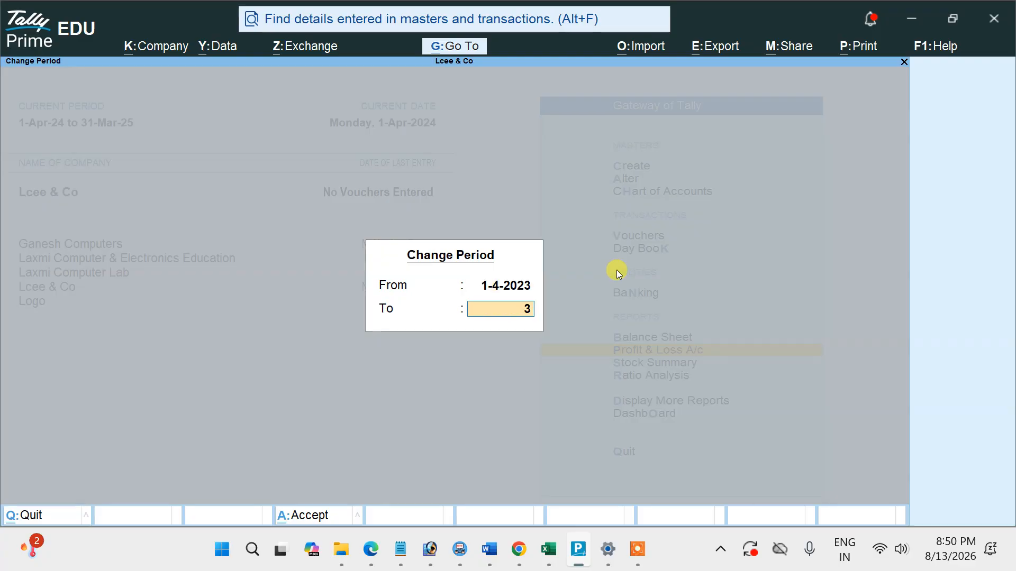
{"action": "type", "text": "1-3-2024"}
{"action": "key", "text": "Return"}
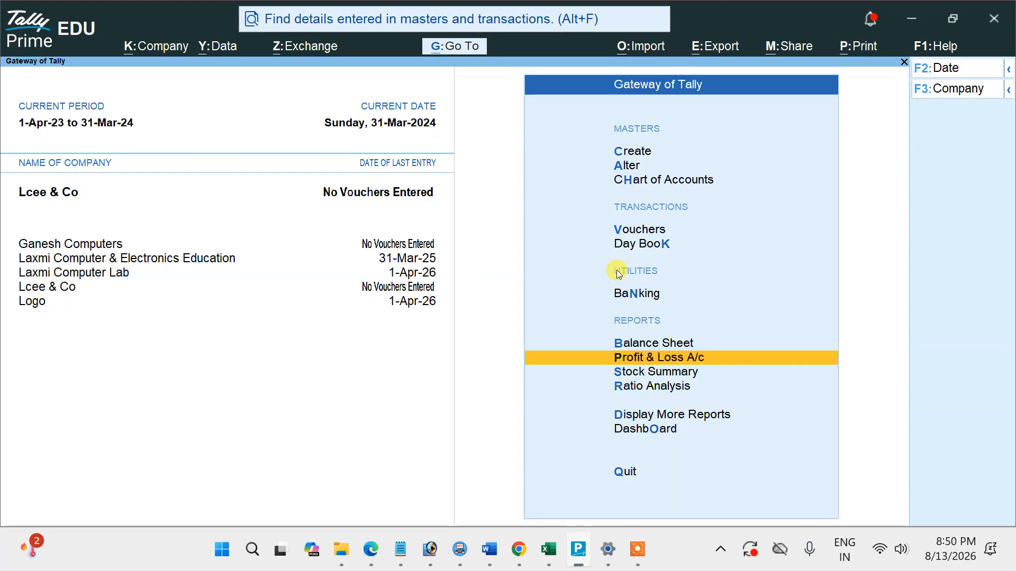
Create a ledger named Capital under the Capital Account group, save it and return to the Gateway of Tally.
{"action": "key", "text": "Up"}
{"action": "key", "text": "Up"}
{"action": "key", "text": "Up"}
{"action": "key", "text": "Up"}
{"action": "key", "text": "Up"}
{"action": "key", "text": "Up"}
{"action": "key", "text": "Up"}
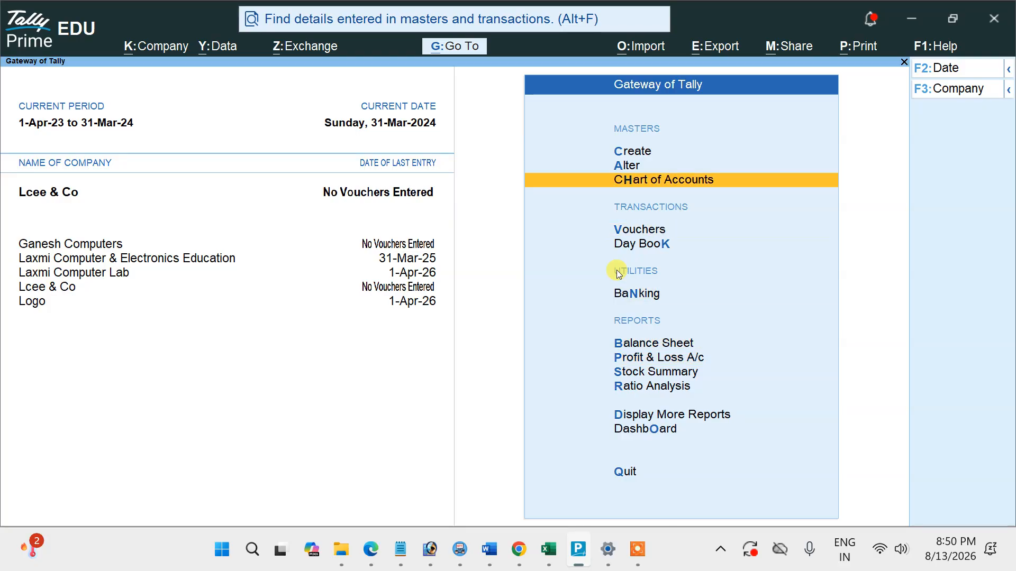
{"action": "key", "text": "Return"}
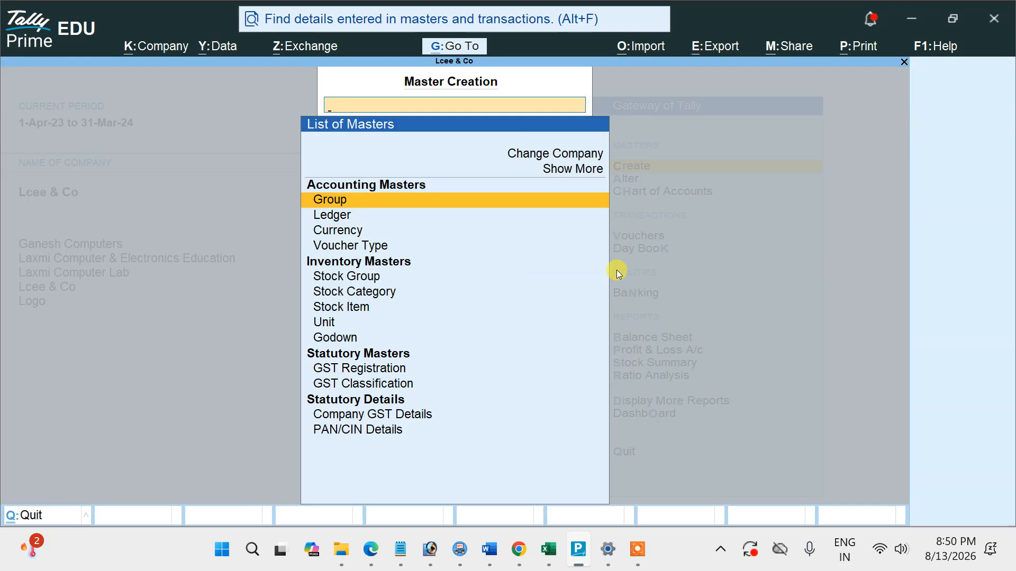
{"action": "left_click", "coordinate": [333, 217]}
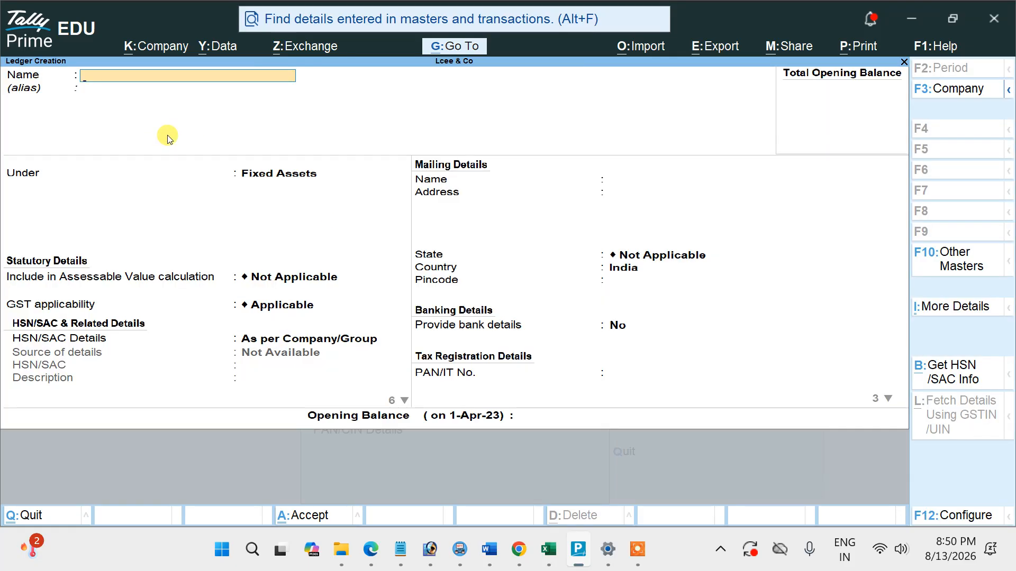
{"action": "type", "text": "Capital"}
{"action": "key", "text": "Return"}
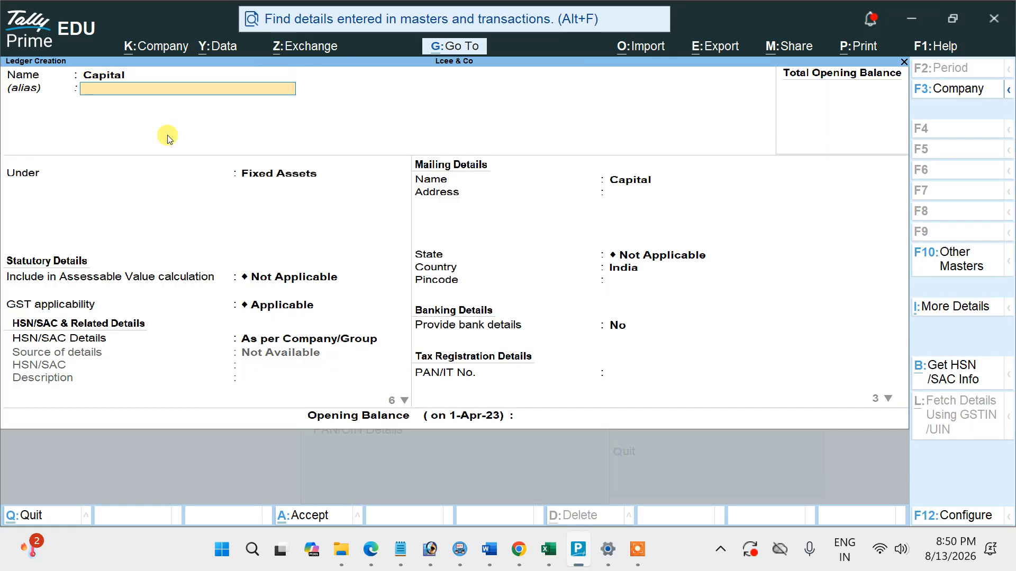
{"action": "key", "text": "Return"}
{"action": "type", "text": "Ca"}
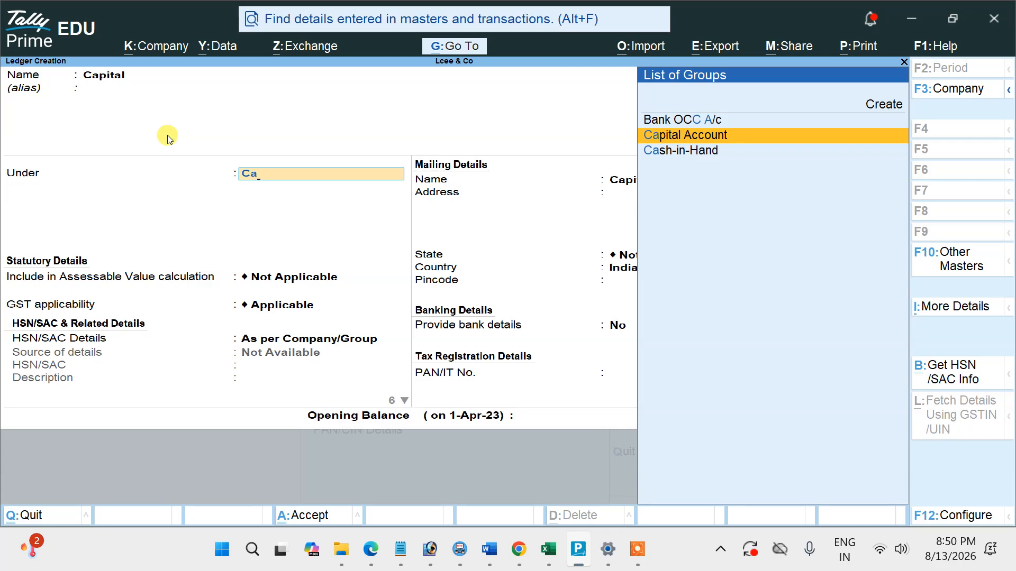
{"action": "key", "text": "Return"}
{"action": "key", "text": "ctrl+a"}
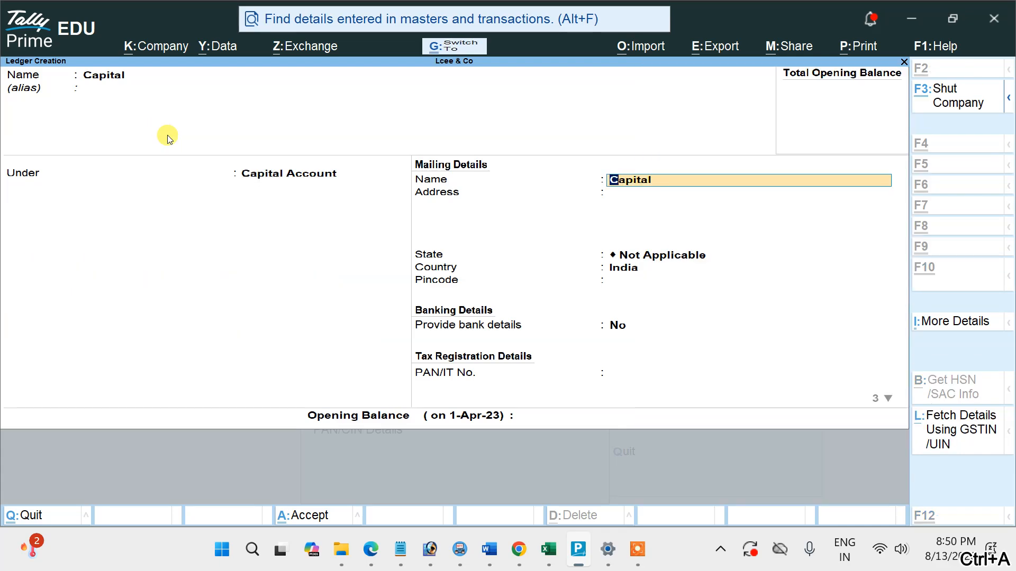
{"action": "key", "text": "Escape"}
{"action": "key", "text": "Escape"}
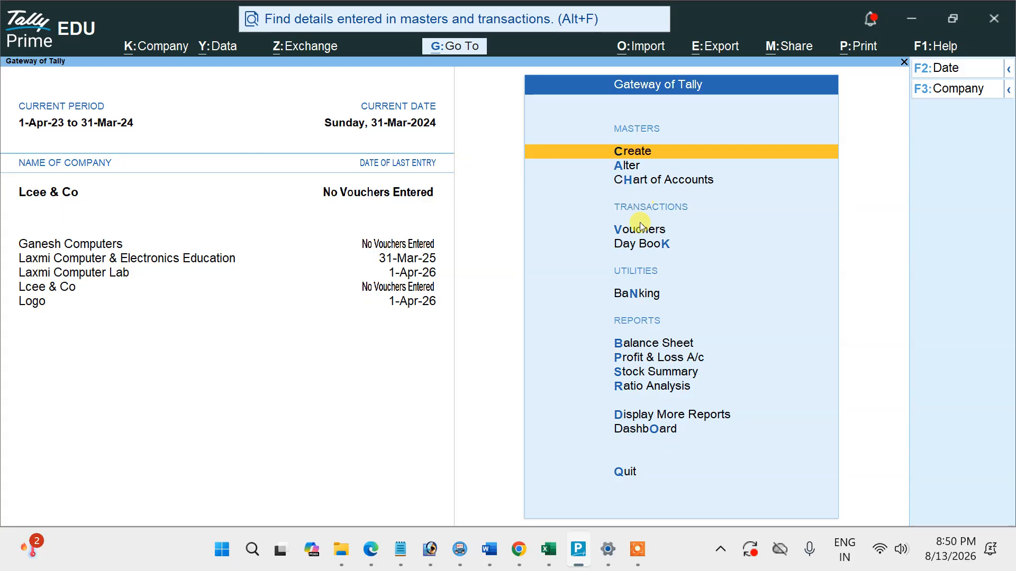
Start a Receipt voucher with Cash as the receiving account and Capital as the credited ledger.
{"action": "left_click", "coordinate": [638, 229]}
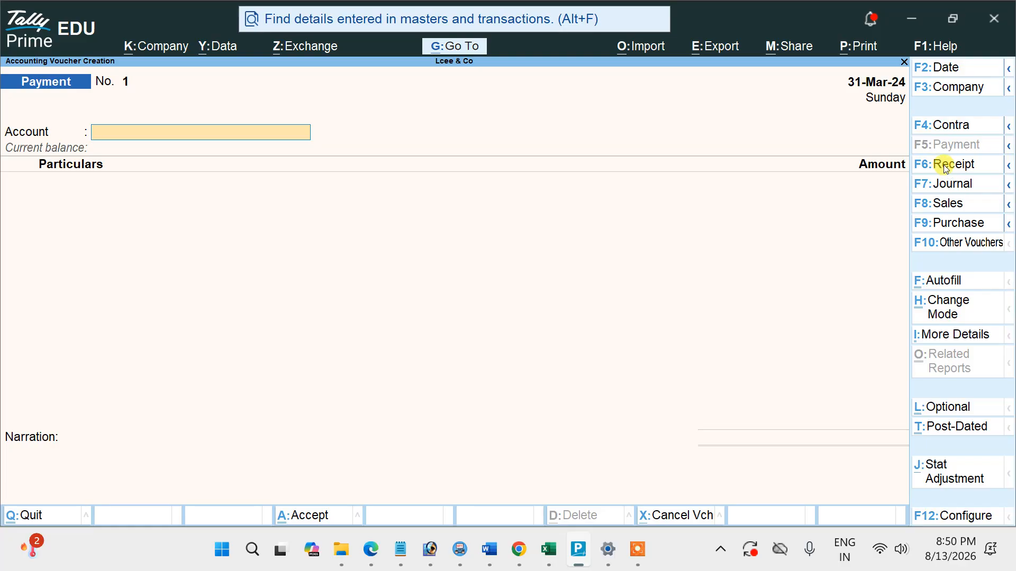
{"action": "left_click", "coordinate": [972, 167]}
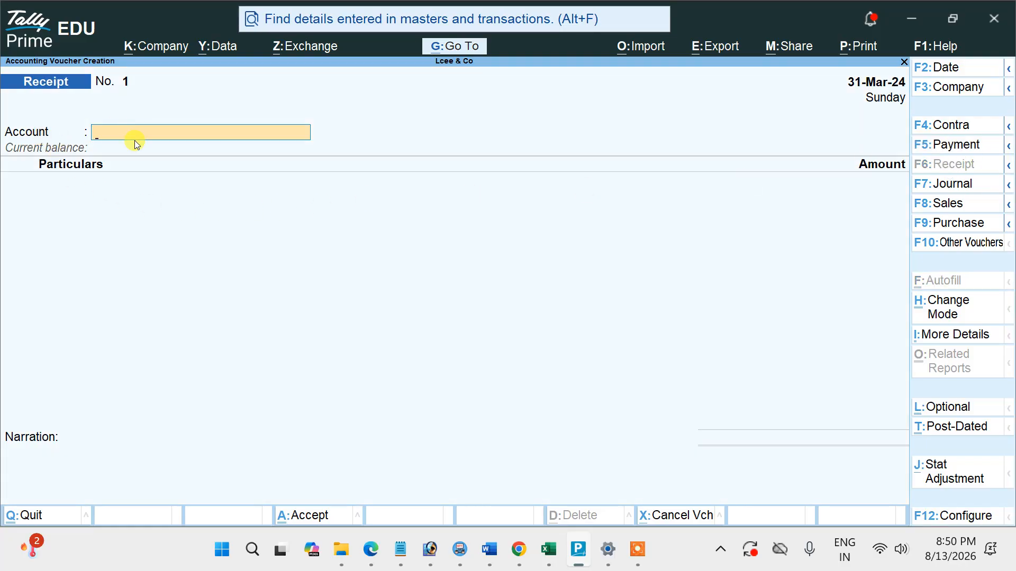
{"action": "type", "text": "C"}
{"action": "key", "text": "Return"}
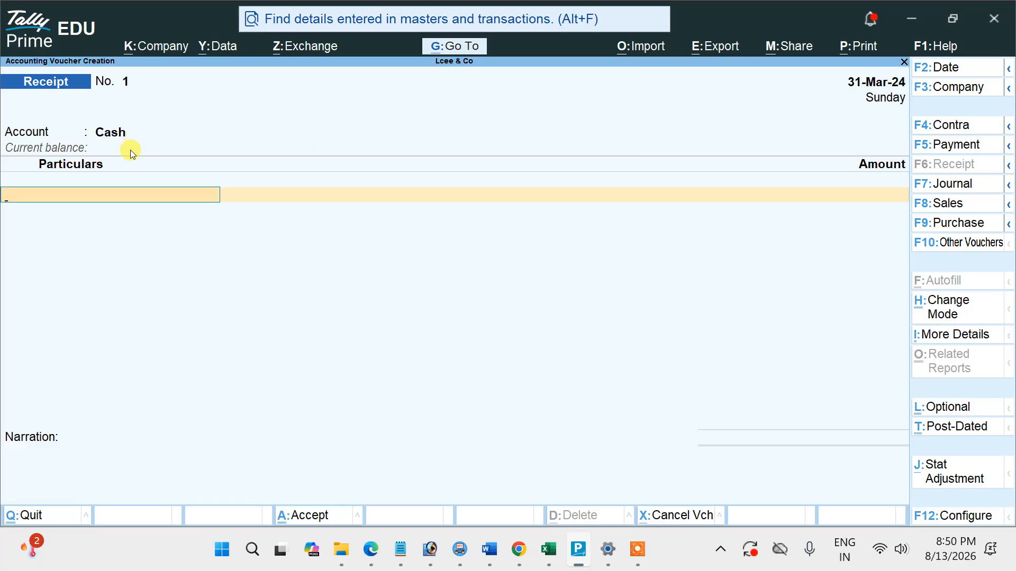
{"action": "type", "text": "C"}
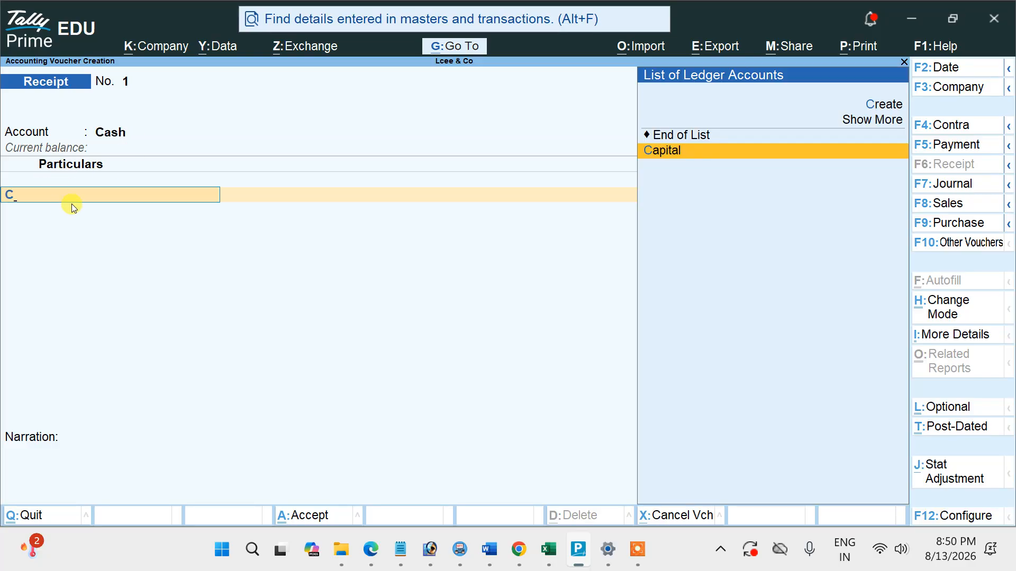
{"action": "key", "text": "Return"}
Check Example 1's amount in the PDF, enter 1,00,000 for Capital, save the receipt and leave voucher entry.
{"action": "key", "text": "alt+Tab"}
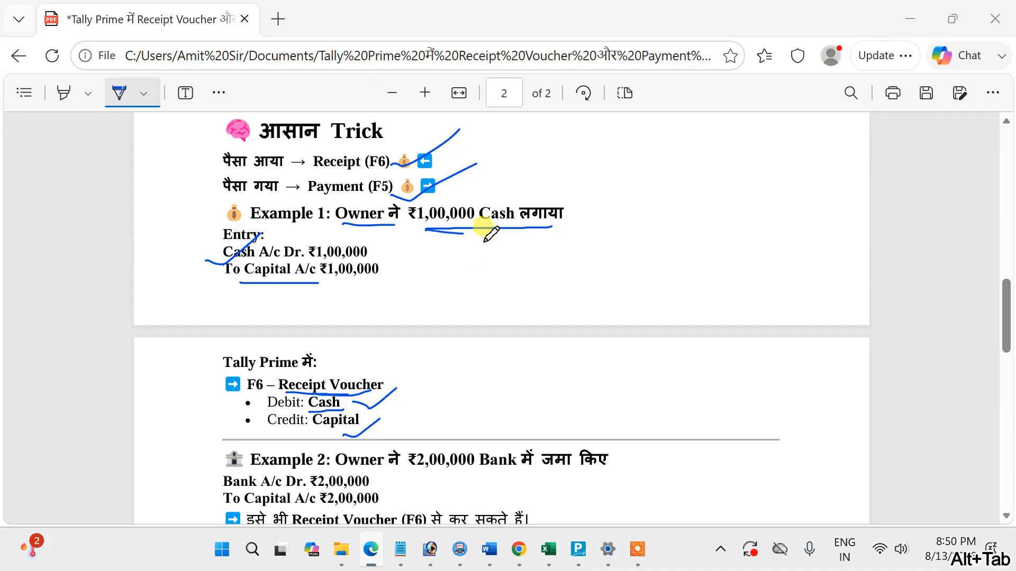
{"action": "key", "text": "alt+Tab"}
{"action": "type", "text": "1,00,"}
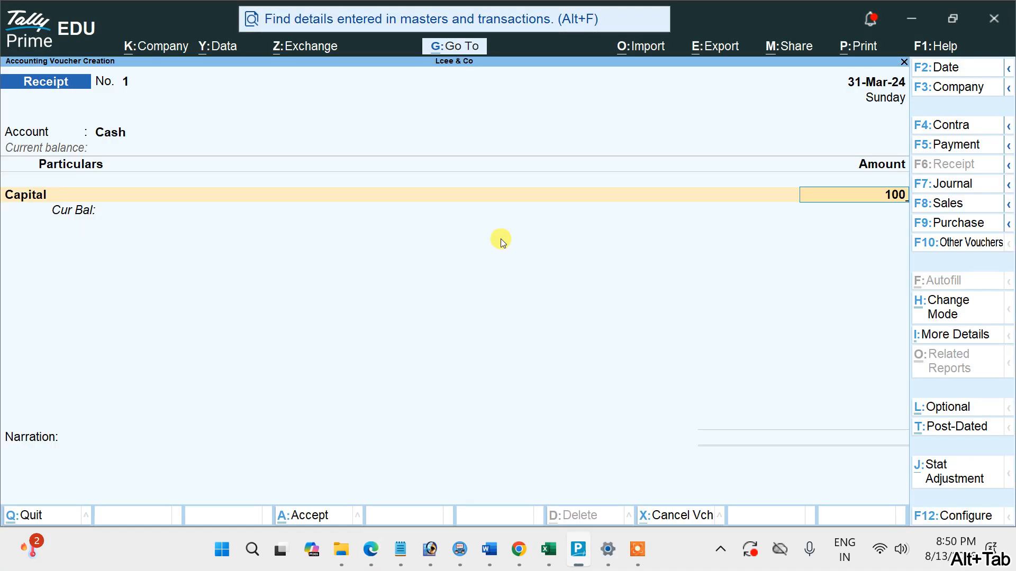
{"action": "type", "text": "000"}
{"action": "key", "text": "Return"}
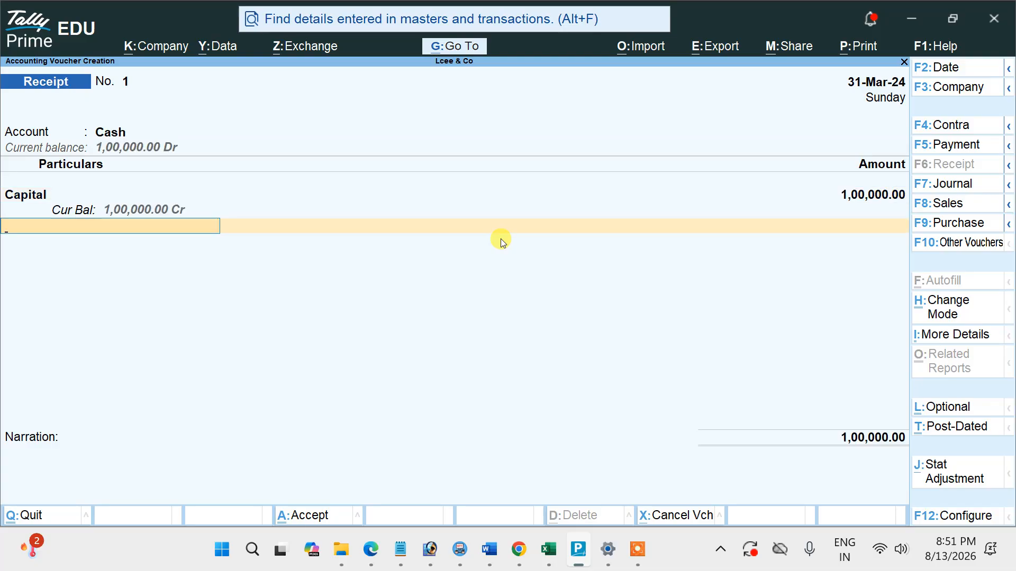
{"action": "key", "text": "ctrl+a"}
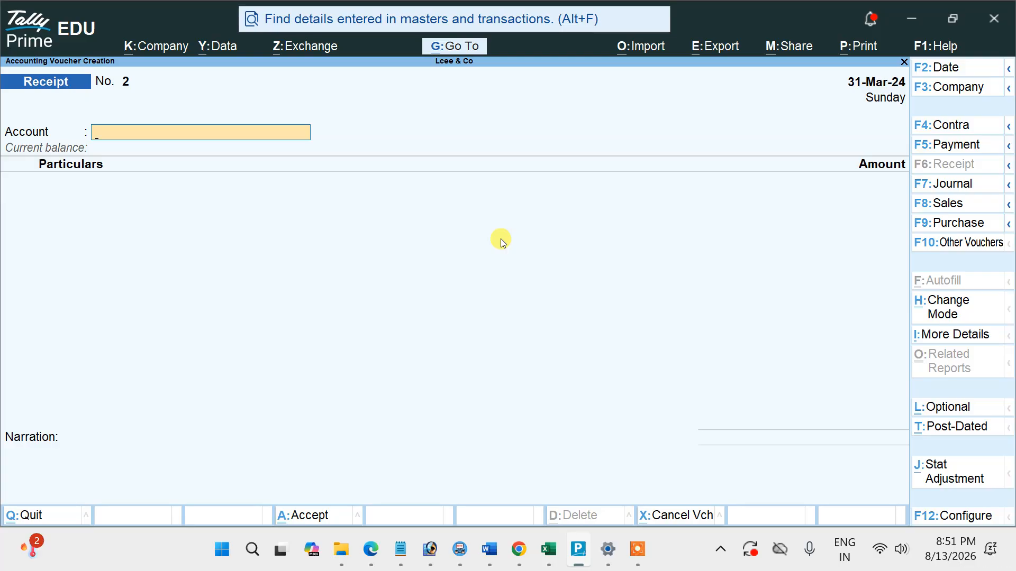
{"action": "key", "text": "Page_Up"}
{"action": "key", "text": "Page_Down"}
{"action": "key", "text": "Escape"}
{"action": "key", "text": "Escape"}
{"action": "key", "text": "n"}
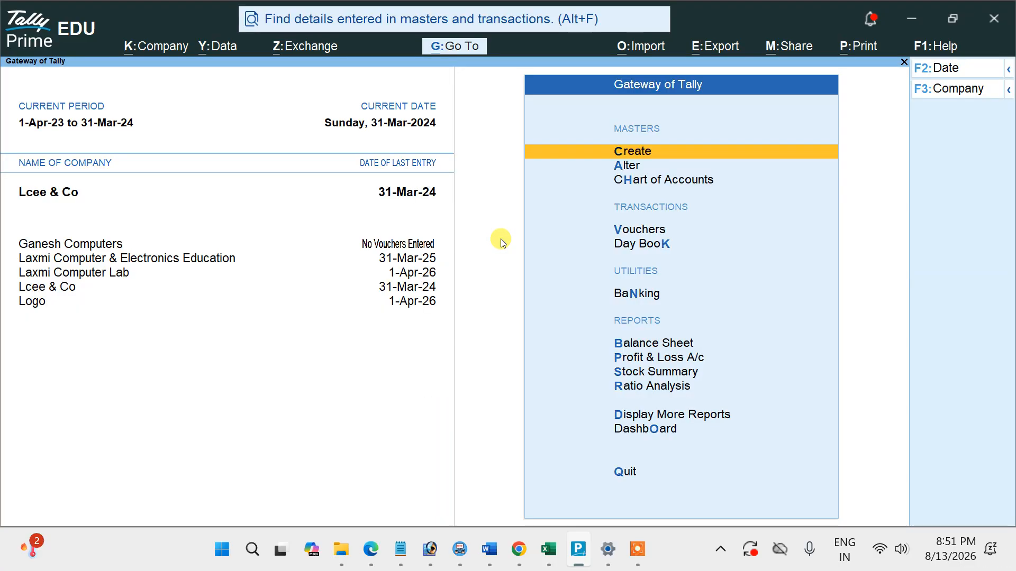
Switch to the PDF and mark Example 2: underline the 2,00,000 bank deposit, the Capital line and Receipt Voucher, and tick and underline Bank A/c.
{"action": "key", "text": "alt+Tab"}
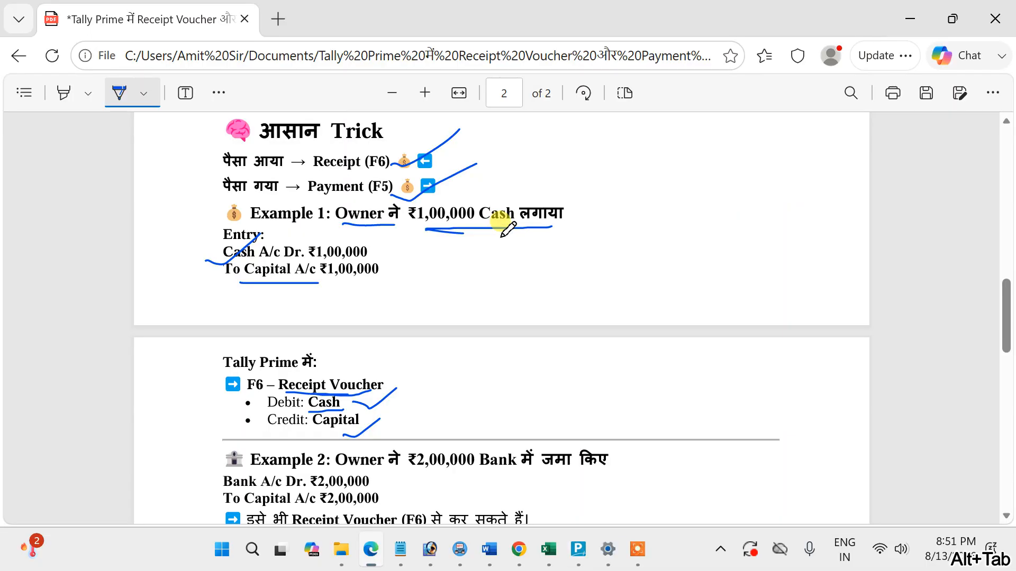
{"action": "scroll", "coordinate": [500, 222], "scroll_direction": "down", "scroll_amount": 5}
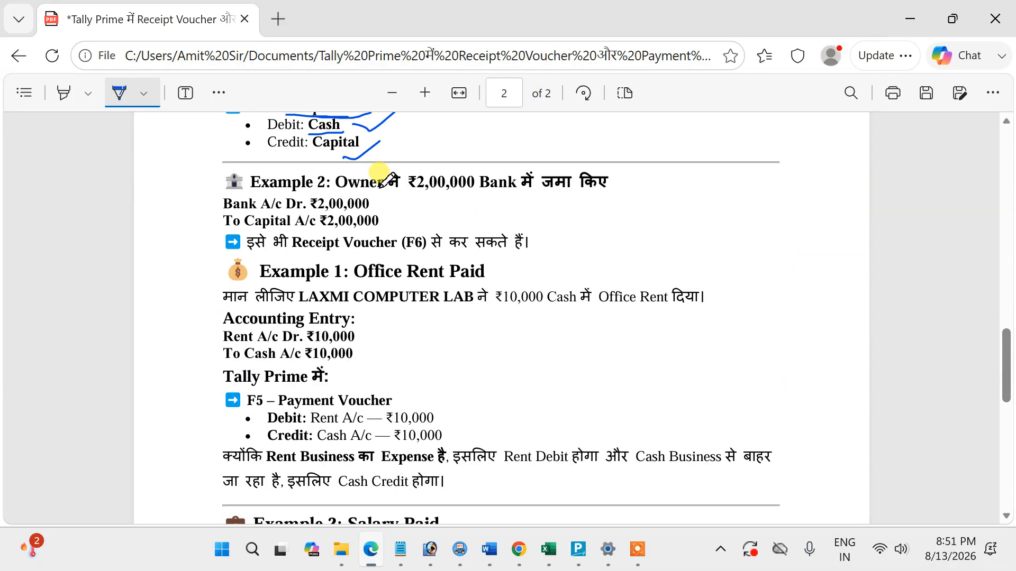
{"action": "left_click_drag", "start_coordinate": [417, 194], "coordinate": [597, 193]}
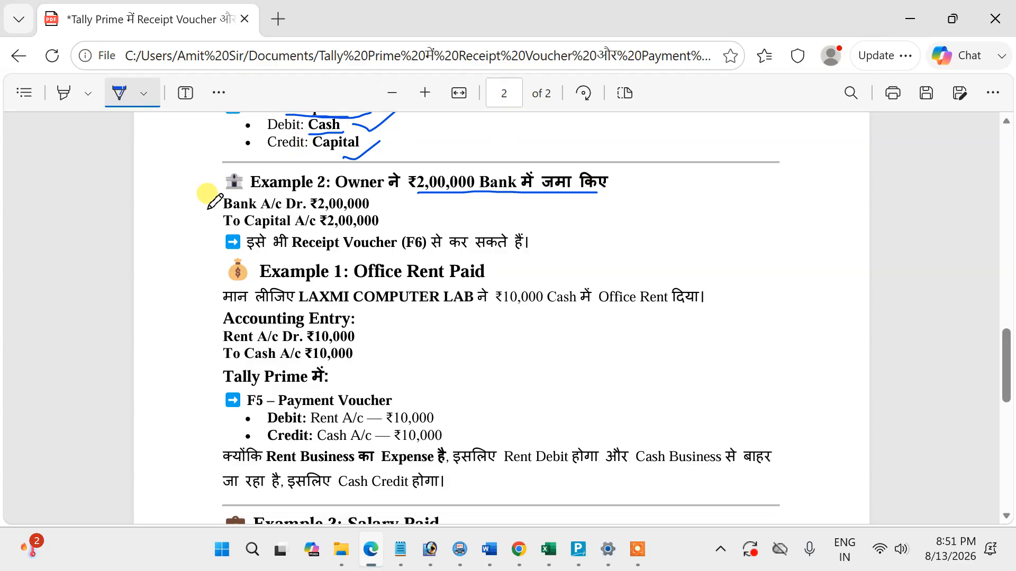
{"action": "left_click_drag", "start_coordinate": [205, 210], "coordinate": [275, 189]}
{"action": "left_click_drag", "start_coordinate": [247, 229], "coordinate": [377, 231]}
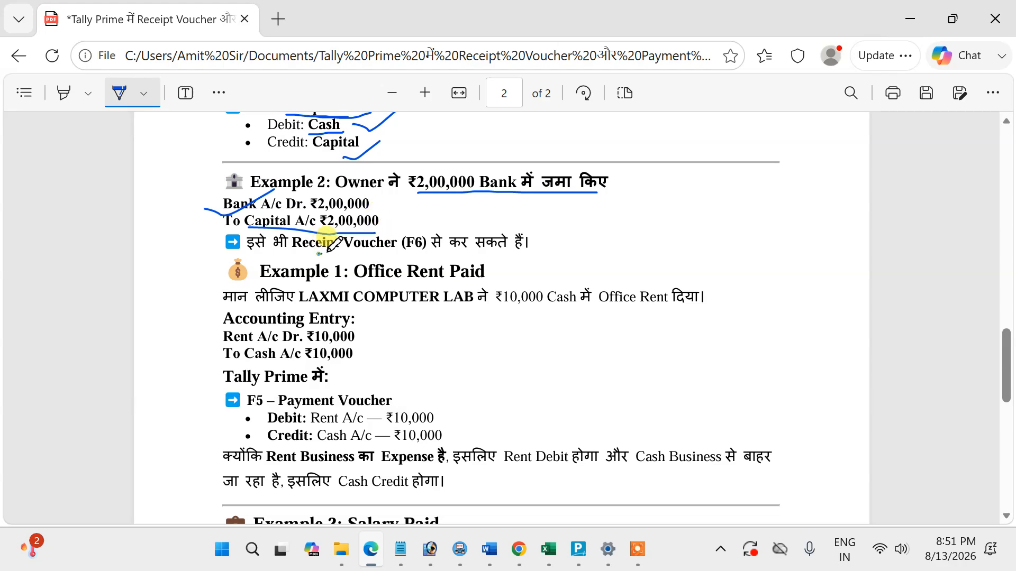
{"action": "left_click_drag", "start_coordinate": [320, 253], "coordinate": [406, 245]}
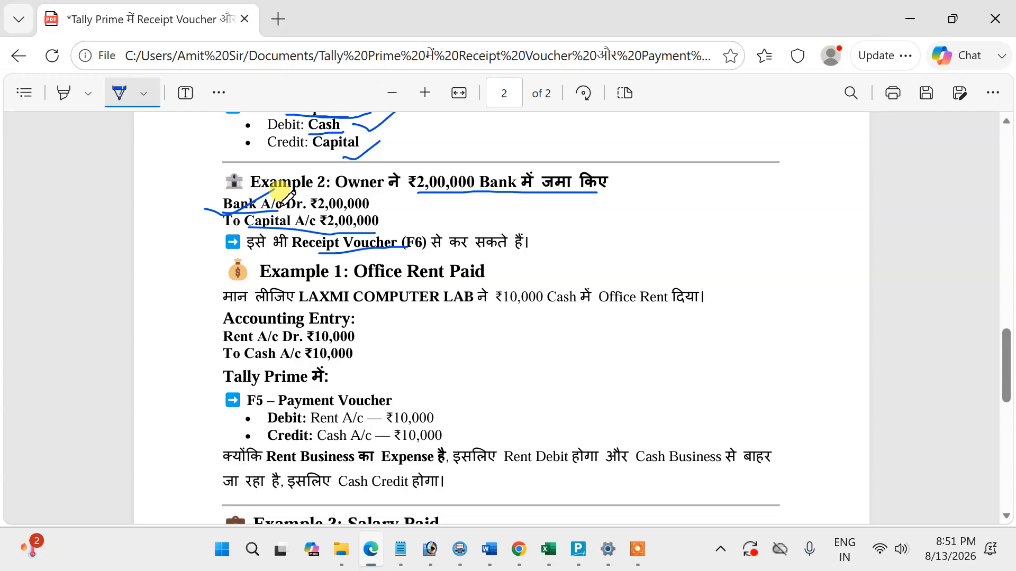
Switch to Tally Prime, create a ledger named Sbi Bank under Bank Accounts, and return to the Gateway of Tally.
{"action": "key", "text": "alt+Tab"}
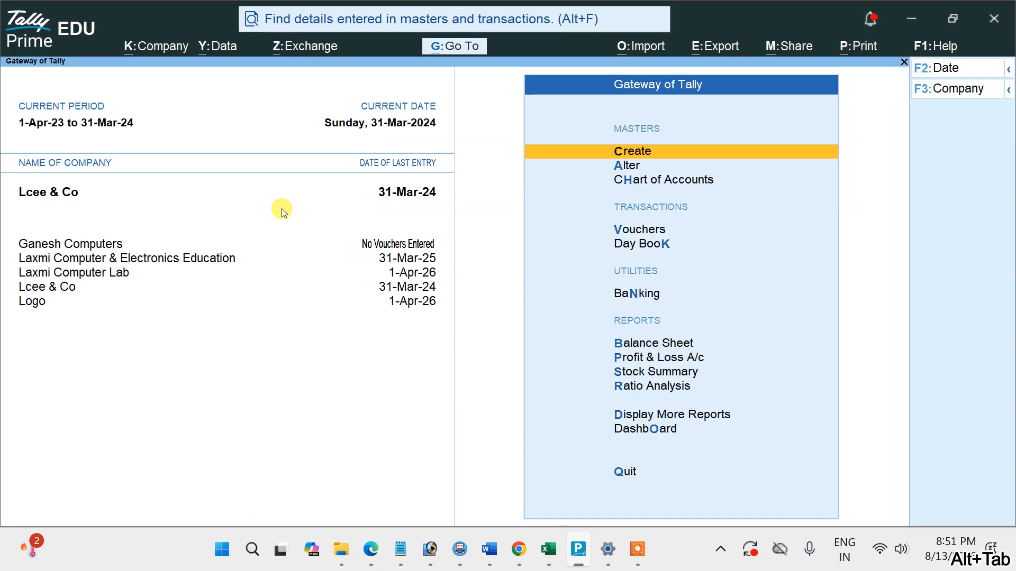
{"action": "left_click", "coordinate": [644, 158]}
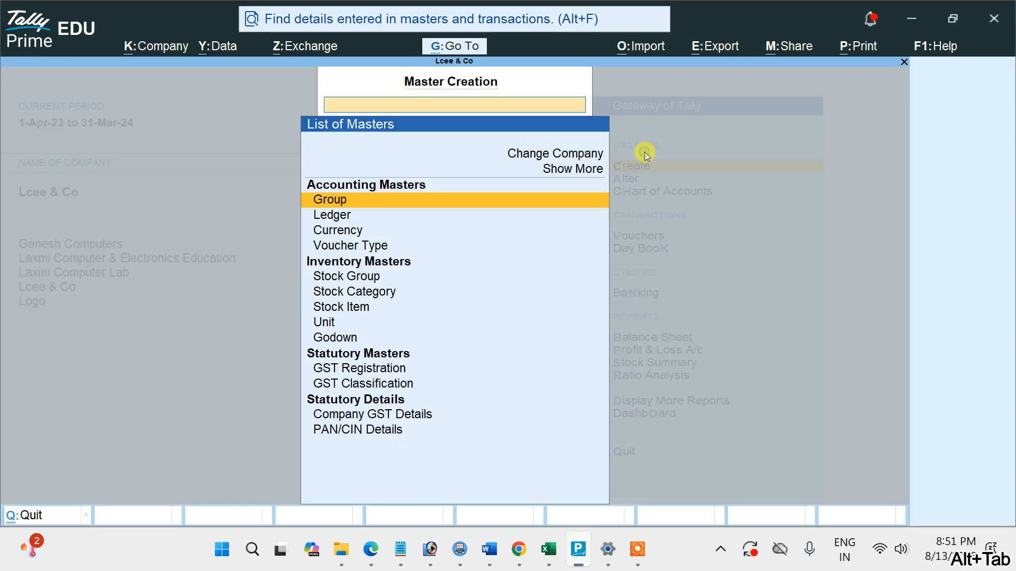
{"action": "left_click", "coordinate": [342, 218]}
{"action": "type", "text": "S"}
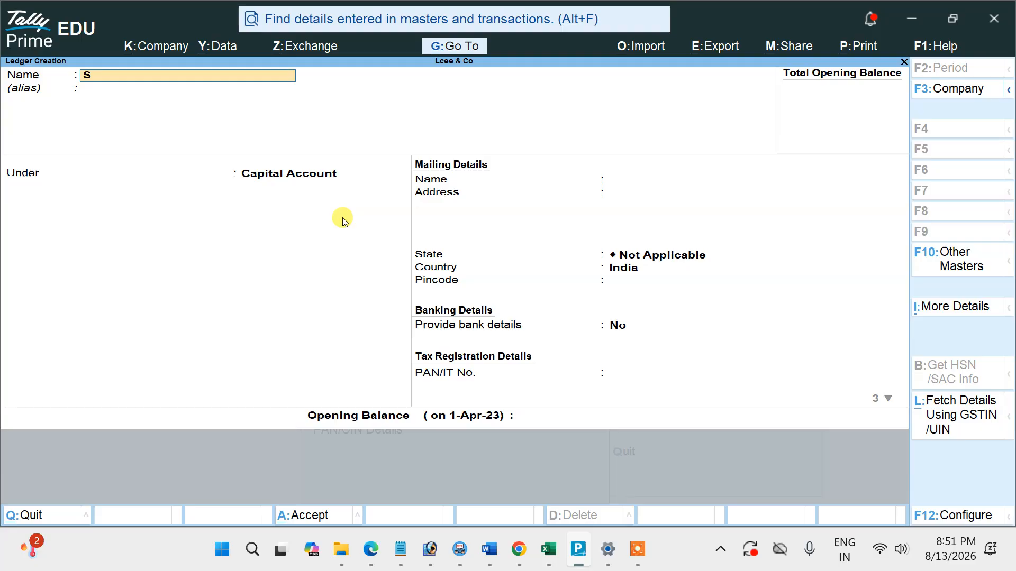
{"action": "type", "text": "bi"}
{"action": "key", "text": "Return"}
{"action": "key", "text": "Return"}
{"action": "type", "text": "Bank"}
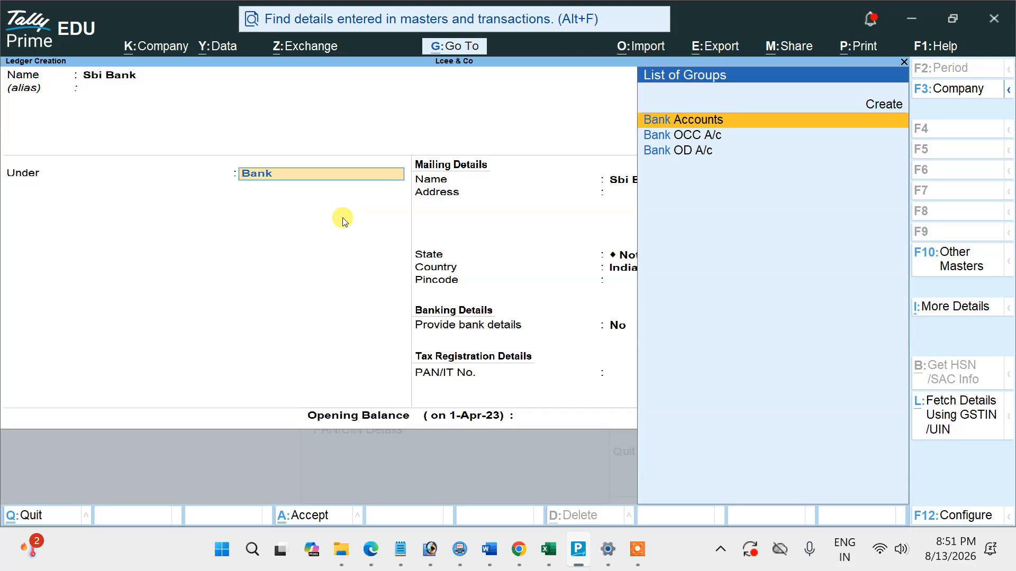
{"action": "key", "text": "ctrl+a"}
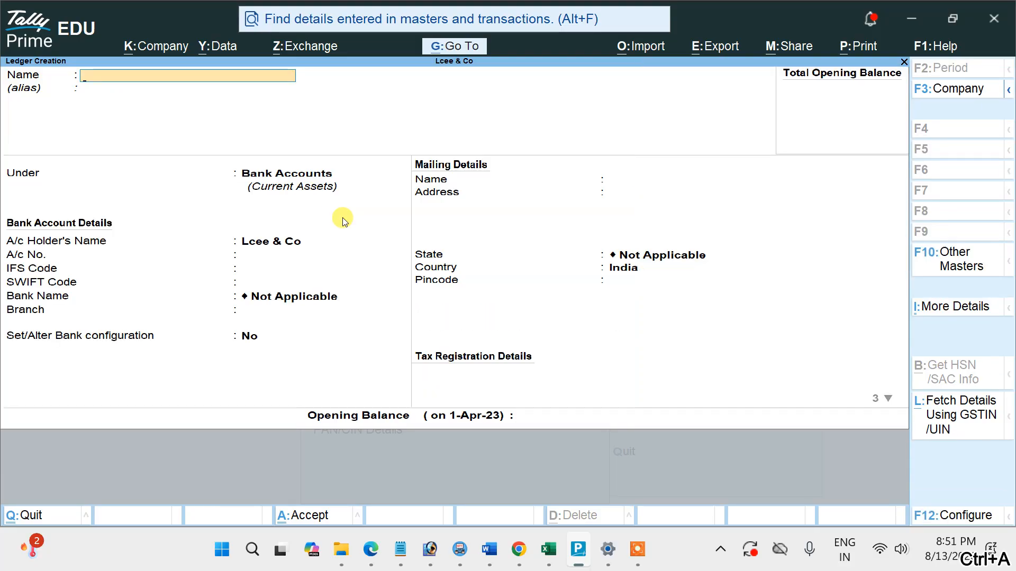
{"action": "key", "text": "Escape"}
{"action": "key", "text": "Escape"}
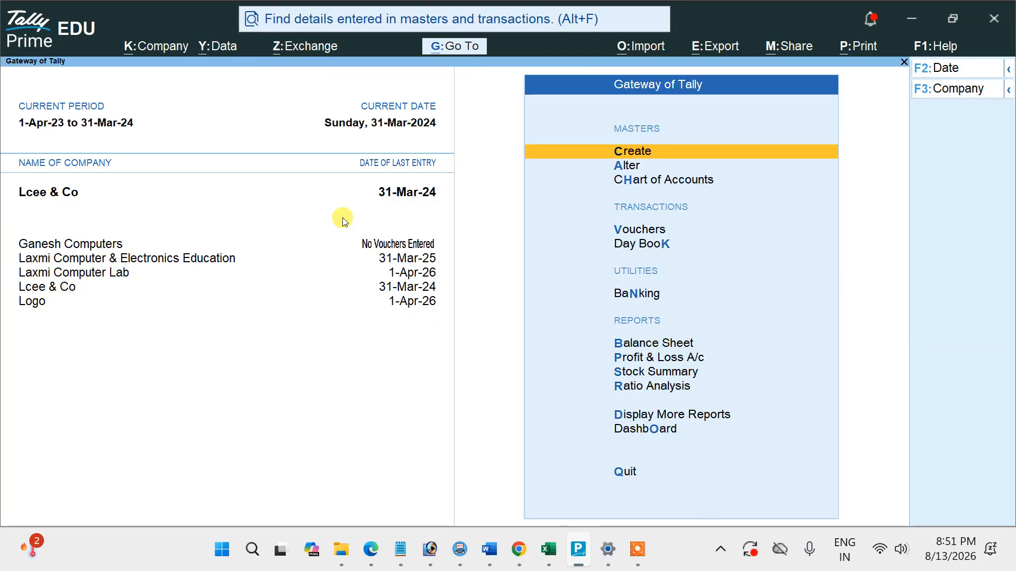
Start a second Receipt voucher with Sbi Bank as the receiving account and Capital as the credited ledger.
{"action": "key", "text": "Down"}
{"action": "key", "text": "Down"}
{"action": "key", "text": "Down"}
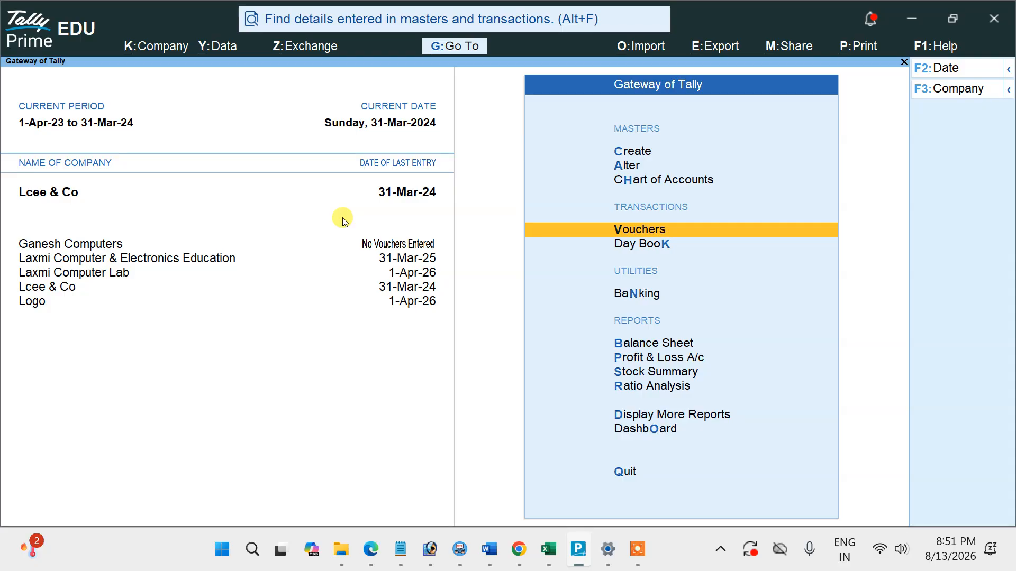
{"action": "key", "text": "Return"}
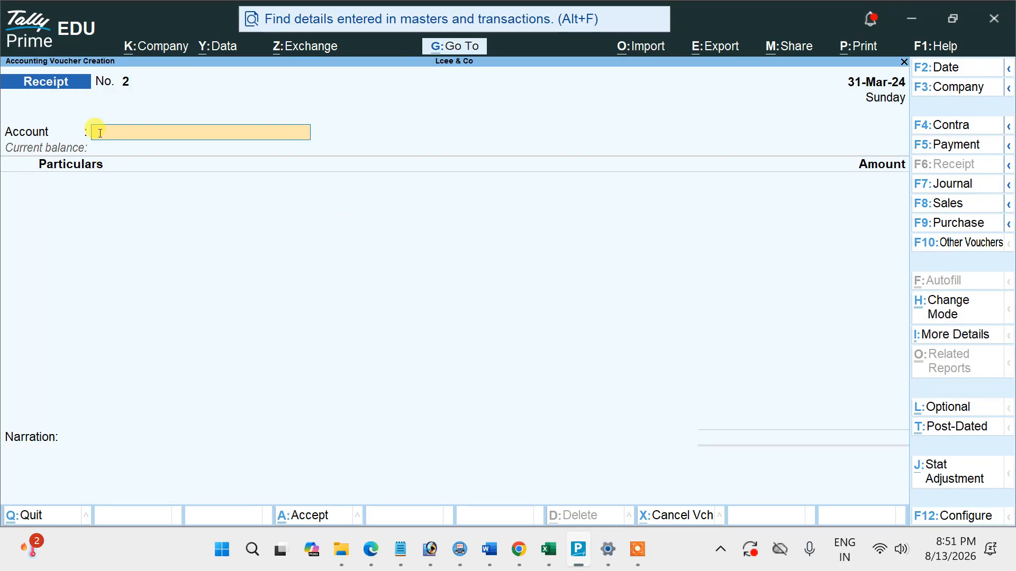
{"action": "type", "text": "S"}
{"action": "key", "text": "Return"}
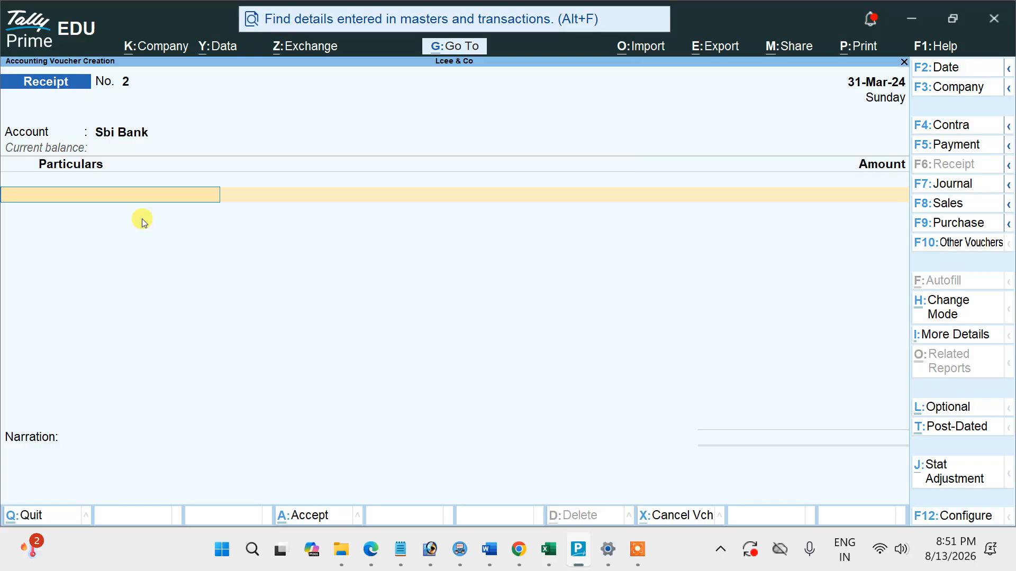
{"action": "type", "text": "C"}
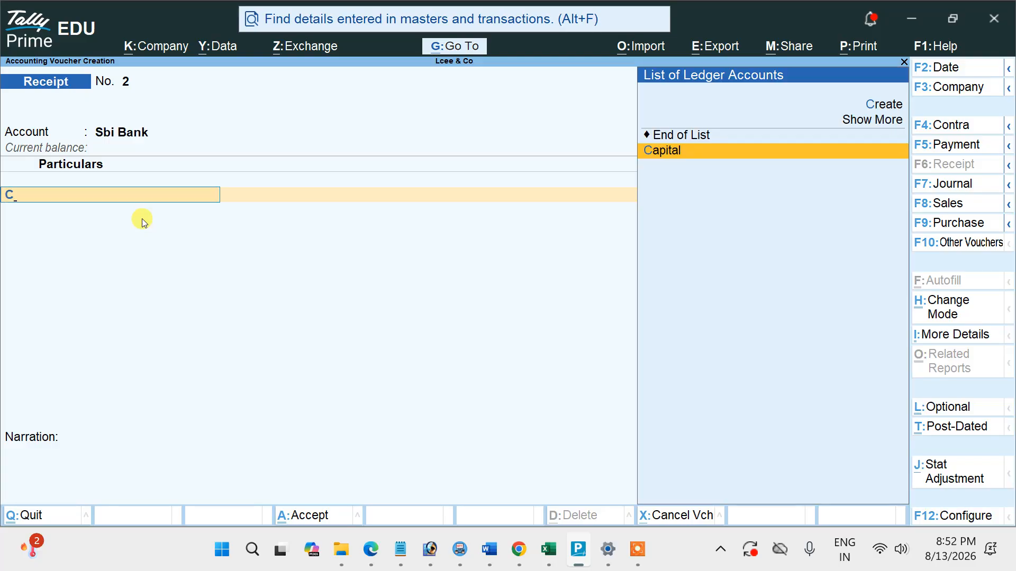
{"action": "key", "text": "Return"}
Check Example 2's amount in the PDF, enter 2,00,000 for Capital in the Sbi Bank receipt and save the voucher.
{"action": "key", "text": "alt+Tab"}
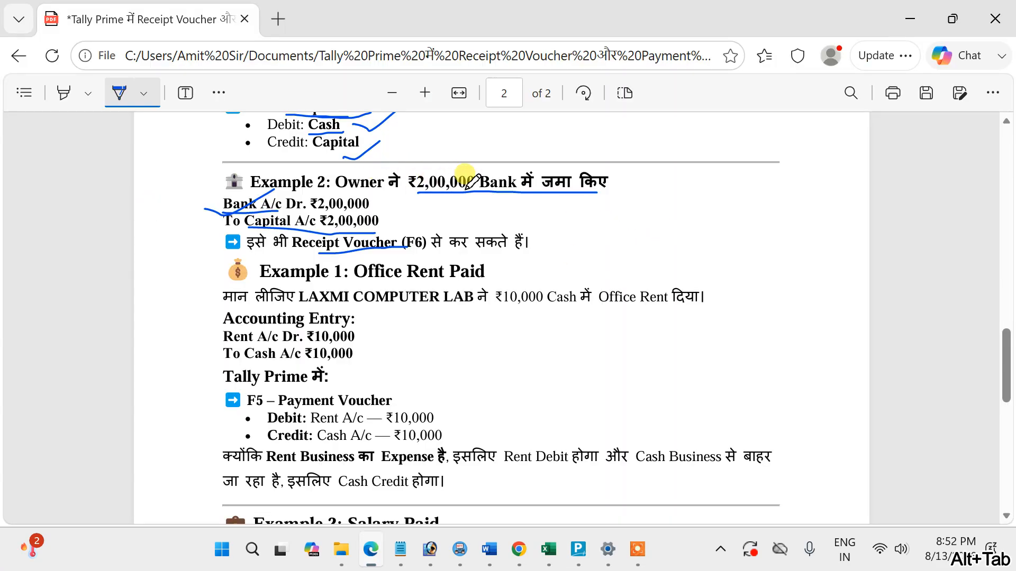
{"action": "key", "text": "alt+Tab"}
{"action": "type", "text": "200000"}
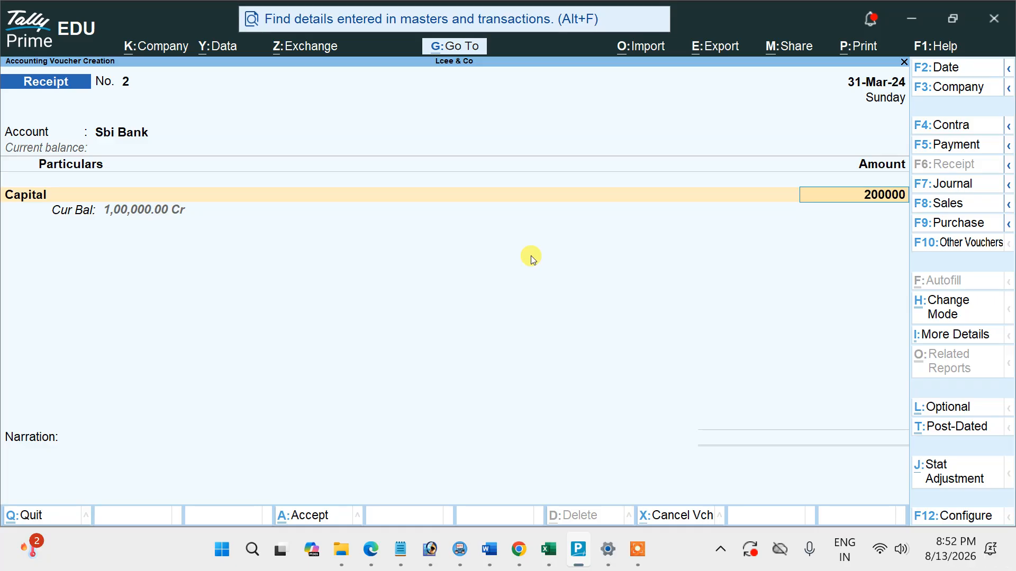
{"action": "key", "text": "Return"}
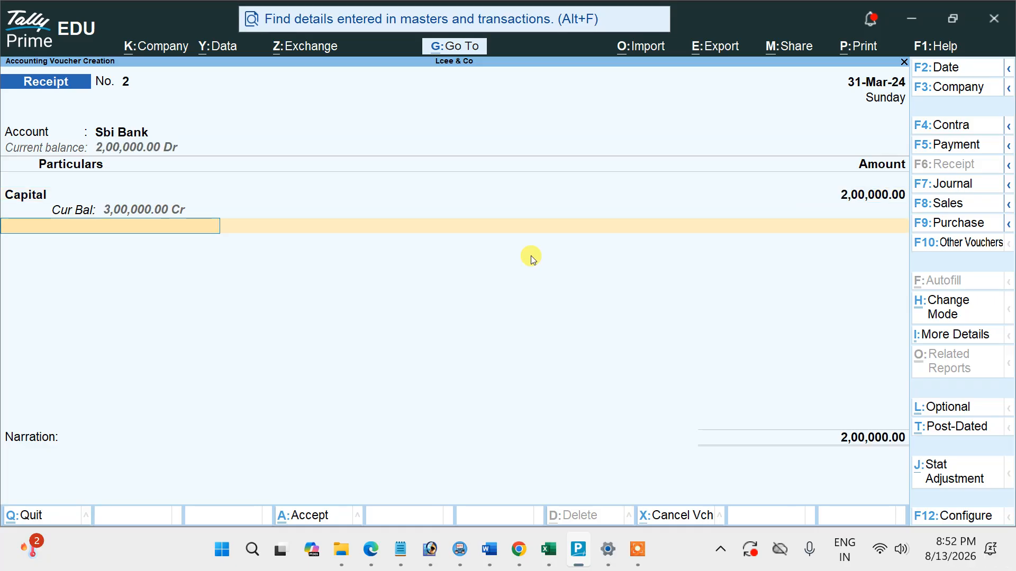
{"action": "key", "text": "ctrl"}
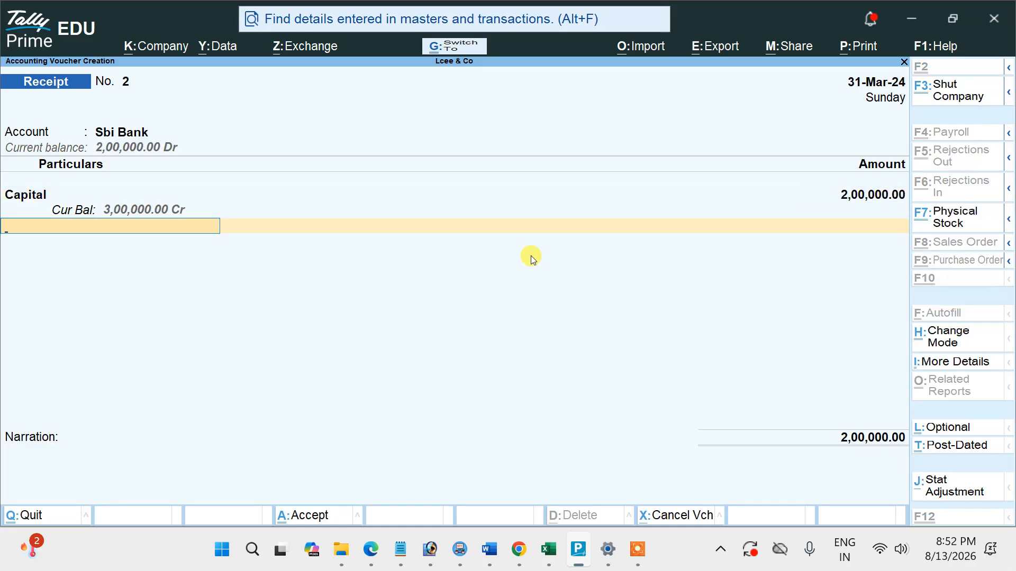
{"action": "key", "text": "ctrl+a"}
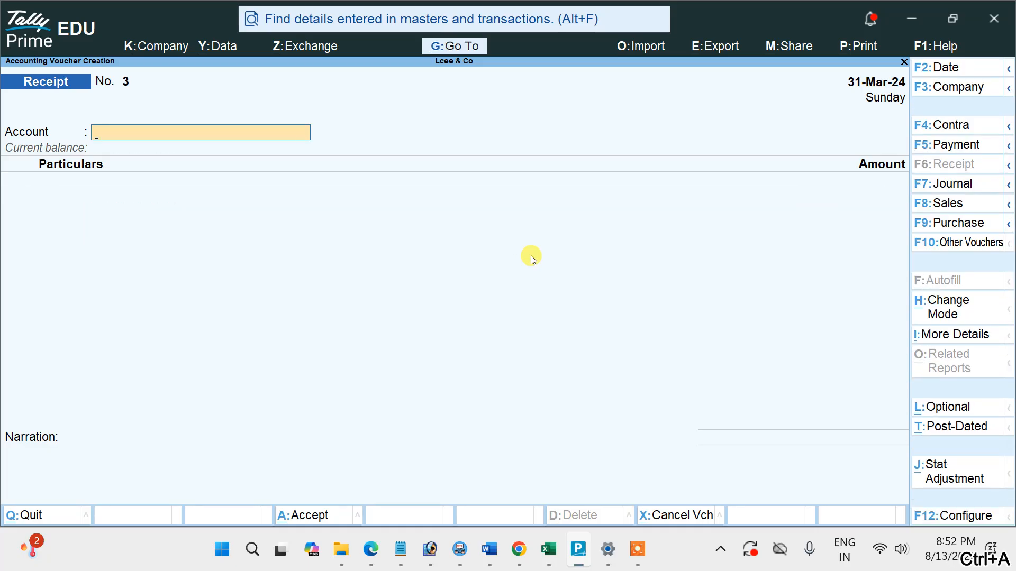
Switch to the PDF and, in the payment Example 1, underline Office Rent Paid, LAXMI COMPUTER LAB, ₹10,000 and Office Rent.
{"action": "key", "text": "alt+Tab"}
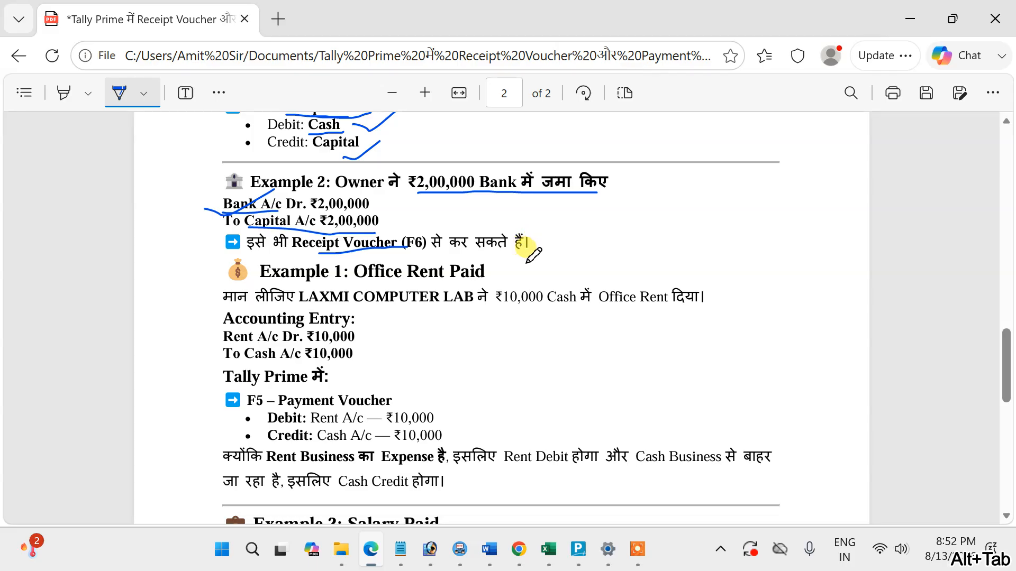
{"action": "scroll", "coordinate": [529, 249], "scroll_direction": "up", "scroll_amount": 1}
{"action": "scroll", "coordinate": [530, 248], "scroll_direction": "up", "scroll_amount": 3}
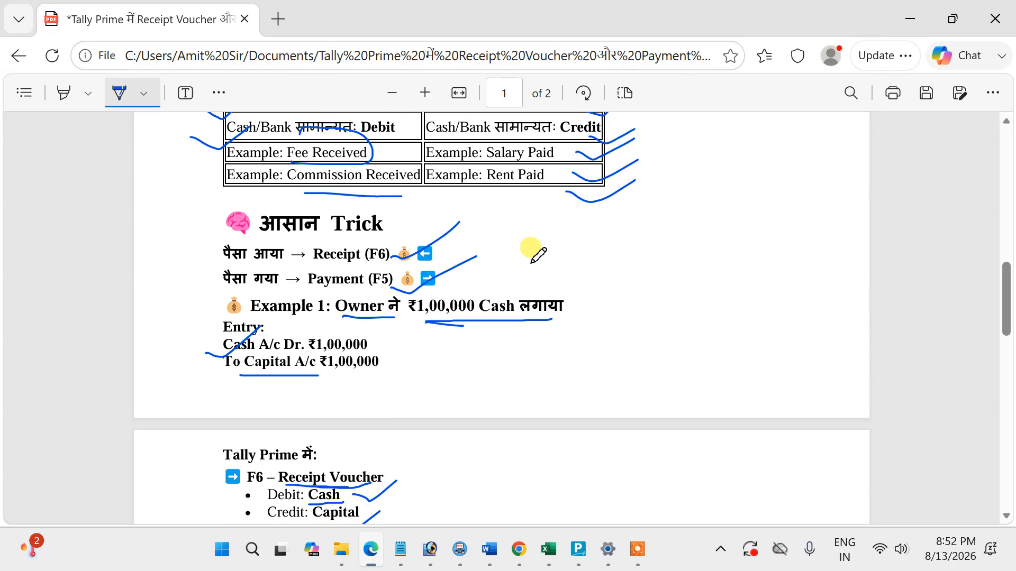
{"action": "scroll", "coordinate": [311, 241], "scroll_direction": "down", "scroll_amount": 3}
{"action": "scroll", "coordinate": [312, 238], "scroll_direction": "down", "scroll_amount": 7}
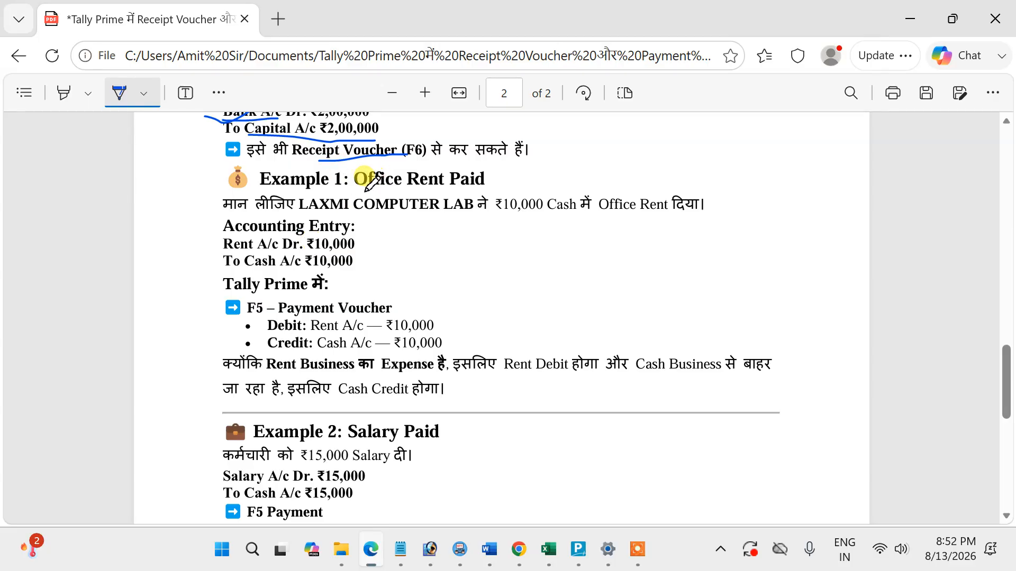
{"action": "left_click_drag", "start_coordinate": [365, 194], "coordinate": [484, 192]}
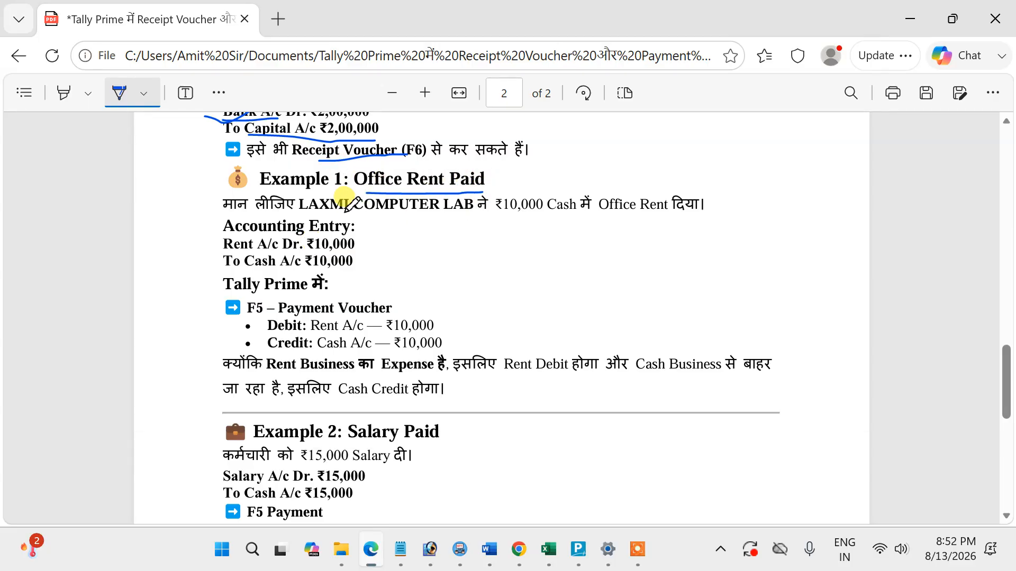
{"action": "left_click_drag", "start_coordinate": [328, 212], "coordinate": [701, 218]}
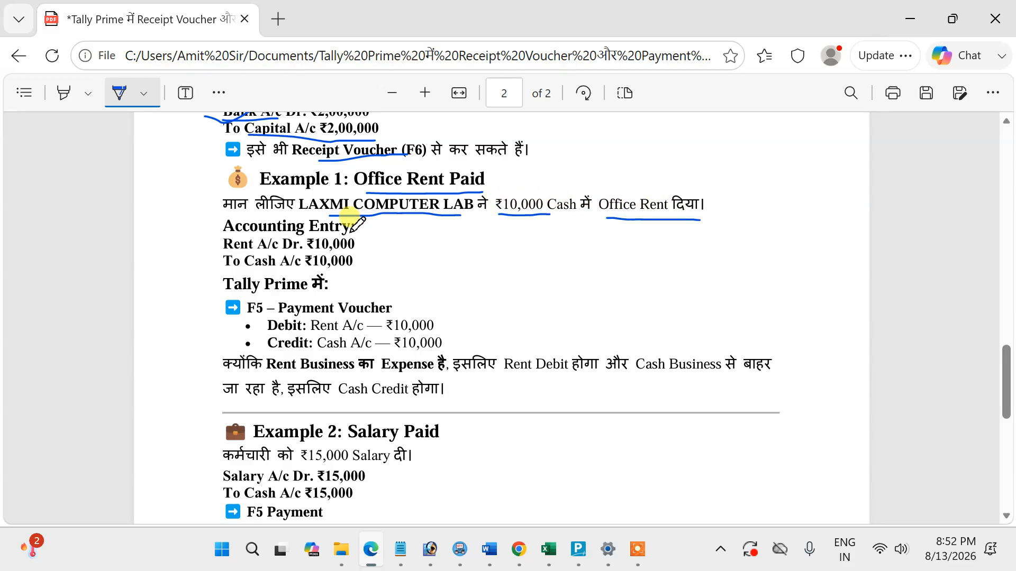
Tick Example 1's Rent and Cash entry lines, underline F5 – Payment Voucher, and circle Rent A/c and Cash A/c, ticking Rent A/c.
{"action": "mouse_move", "coordinate": [210, 245]}
{"action": "left_mouse_down"}
{"action": "mouse_move", "coordinate": [239, 255]}
{"action": "mouse_move", "coordinate": [279, 225]}
{"action": "left_mouse_up"}
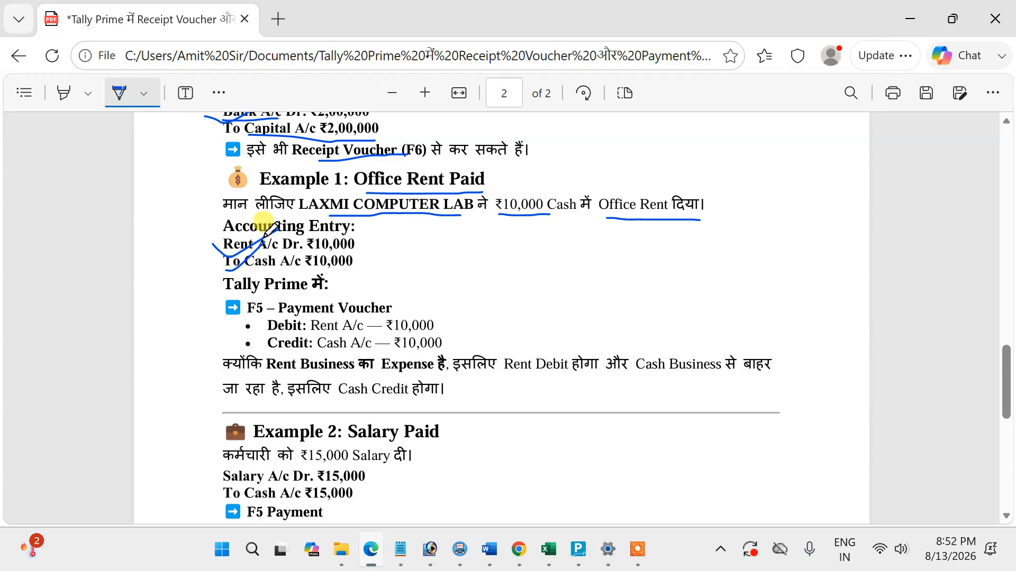
{"action": "mouse_move", "coordinate": [246, 318]}
{"action": "left_mouse_down"}
{"action": "mouse_move", "coordinate": [356, 320]}
{"action": "mouse_move", "coordinate": [343, 341]}
{"action": "mouse_move", "coordinate": [373, 331]}
{"action": "left_mouse_up"}
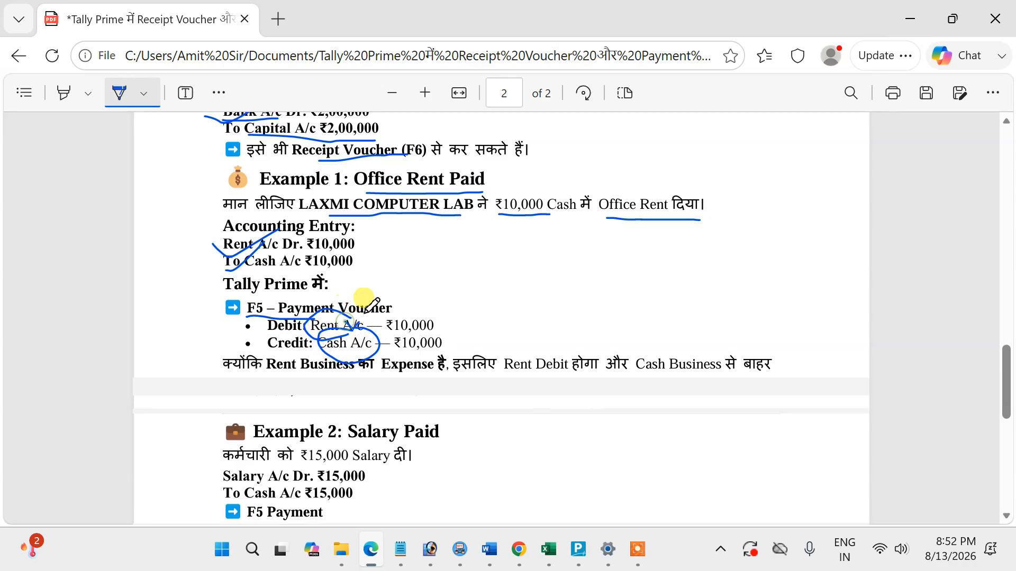
{"action": "left_click_drag", "start_coordinate": [365, 313], "coordinate": [392, 298]}
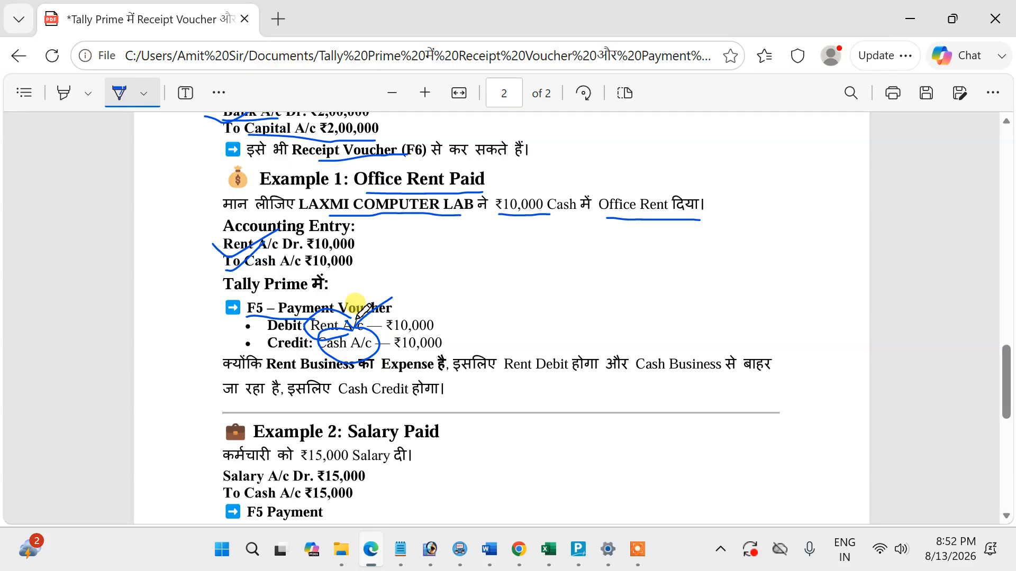
Switch to Tally Prime, create a ledger named Rent under Indirect Expenses, and return to the Gateway of Tally.
{"action": "key", "text": "alt+Tab"}
{"action": "key", "text": "Escape"}
{"action": "key", "text": "Return"}
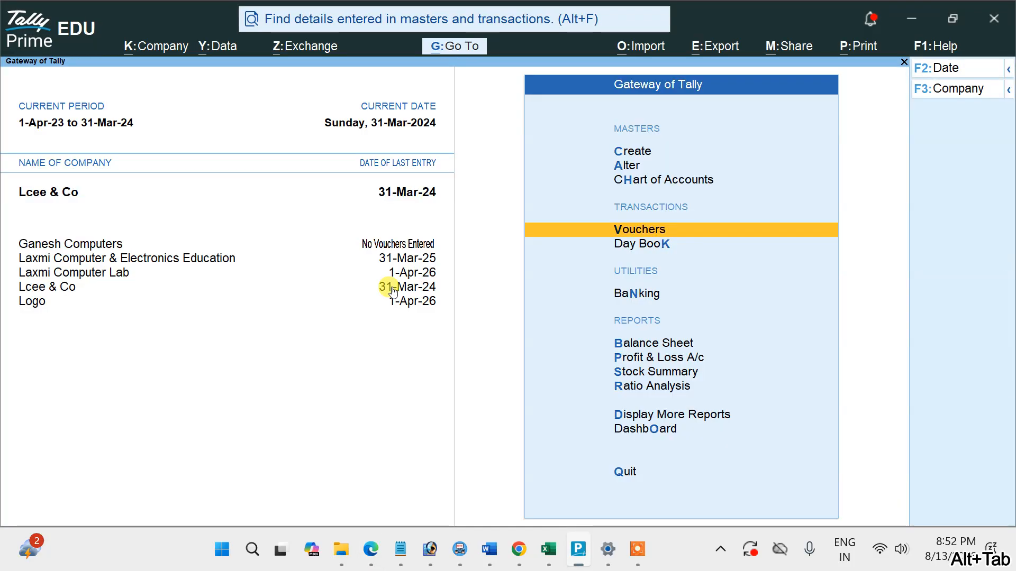
{"action": "left_click", "coordinate": [629, 151]}
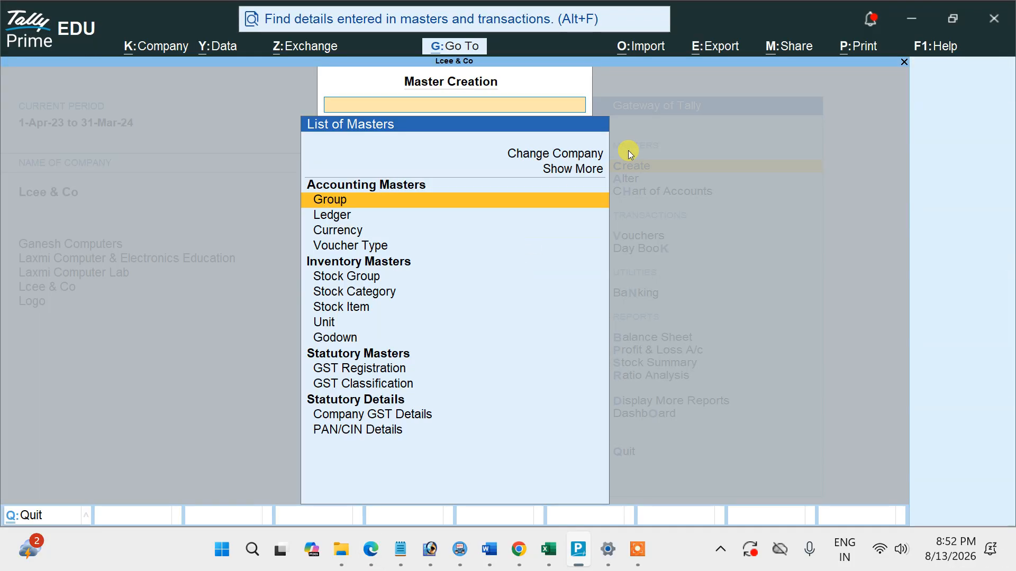
{"action": "left_click", "coordinate": [338, 219]}
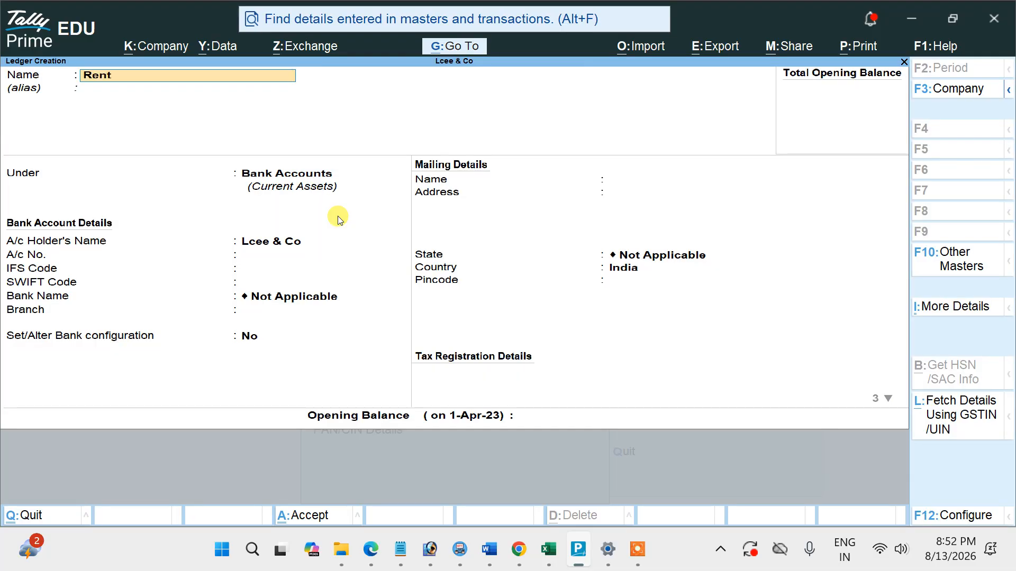
{"action": "key", "text": "Return"}
{"action": "type", "text": "Ind"}
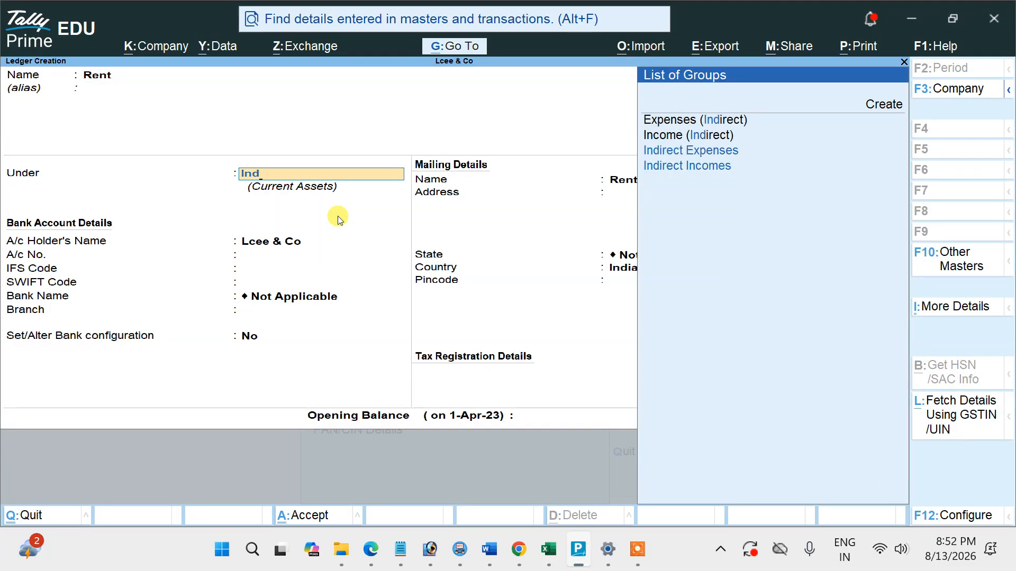
{"action": "key", "text": "Up"}
{"action": "key", "text": "Up"}
{"action": "key", "text": "Return"}
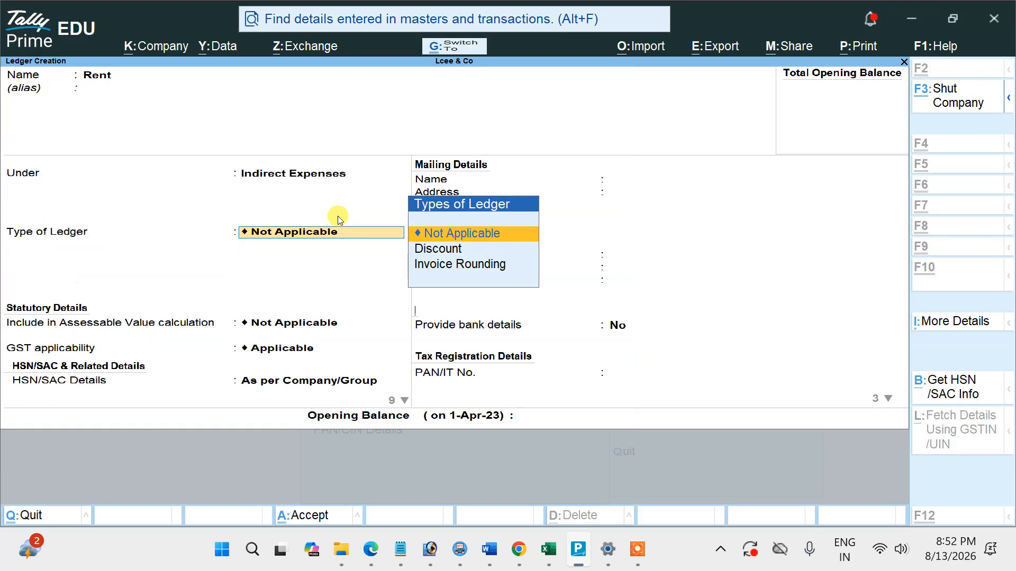
{"action": "key", "text": "ctrl+a"}
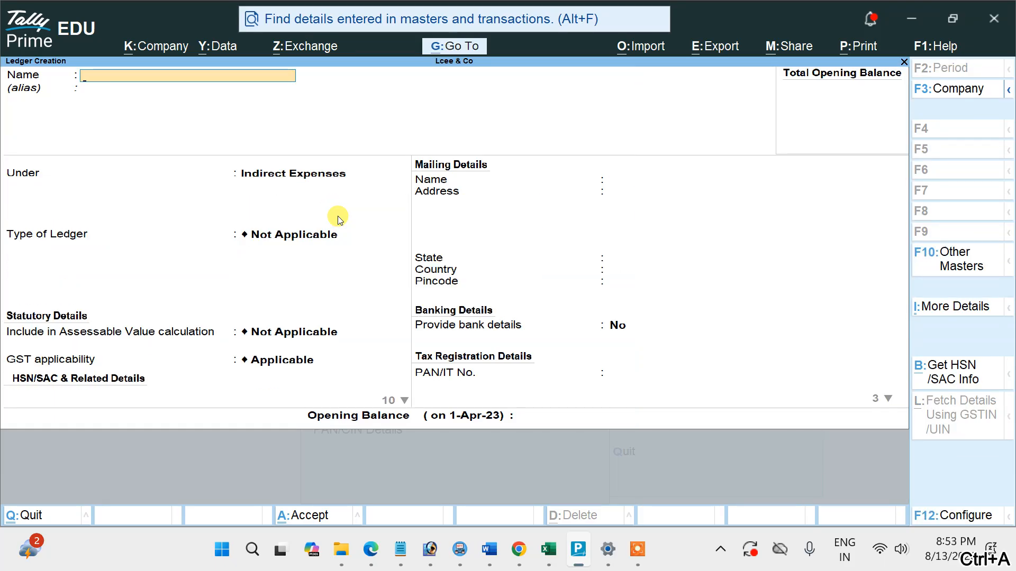
{"action": "key", "text": "Escape"}
{"action": "key", "text": "Escape"}
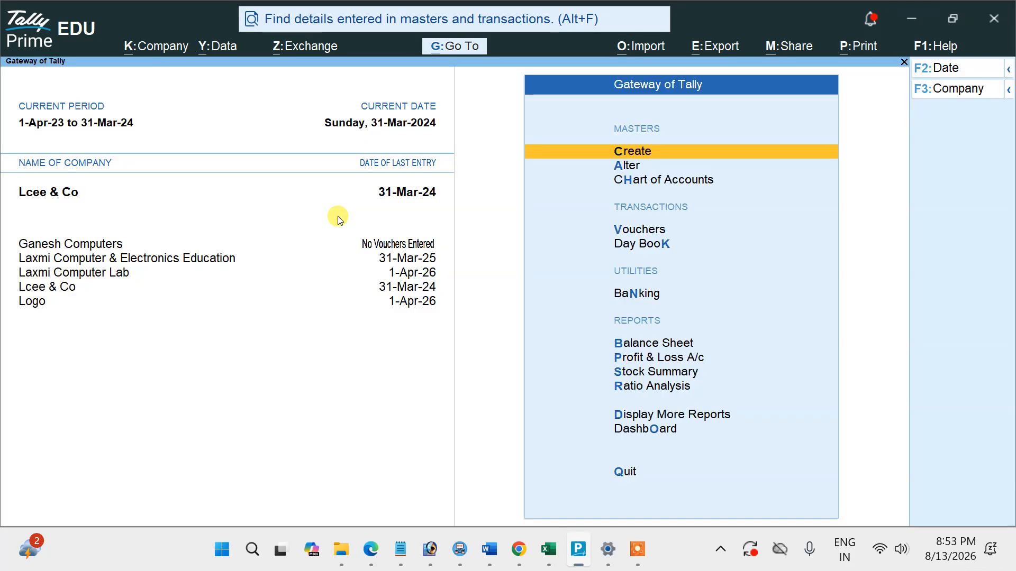
Start a Payment voucher with Cash as the paying account and Rent as the debited ledger.
{"action": "left_click", "coordinate": [633, 231]}
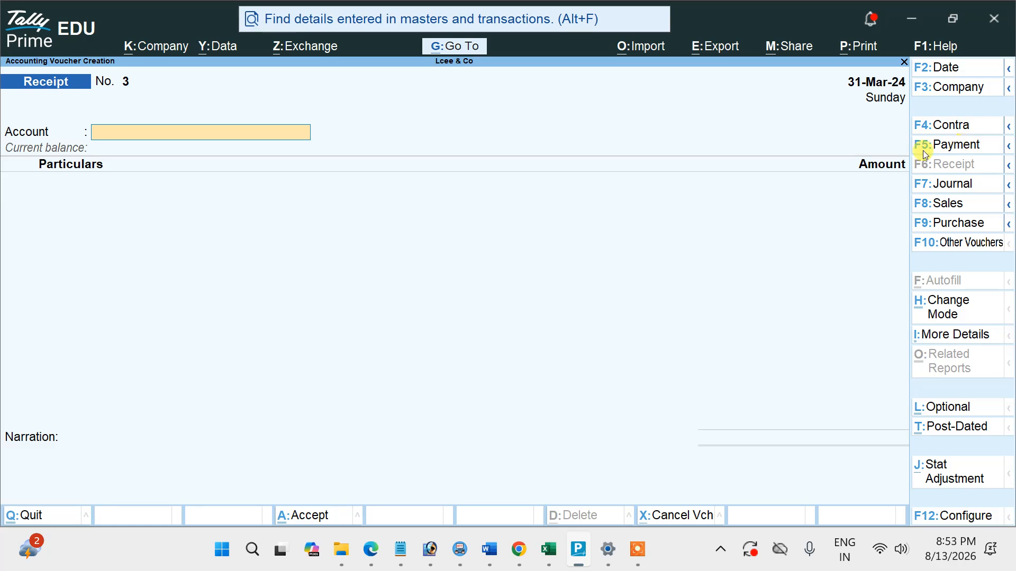
{"action": "left_click", "coordinate": [950, 144]}
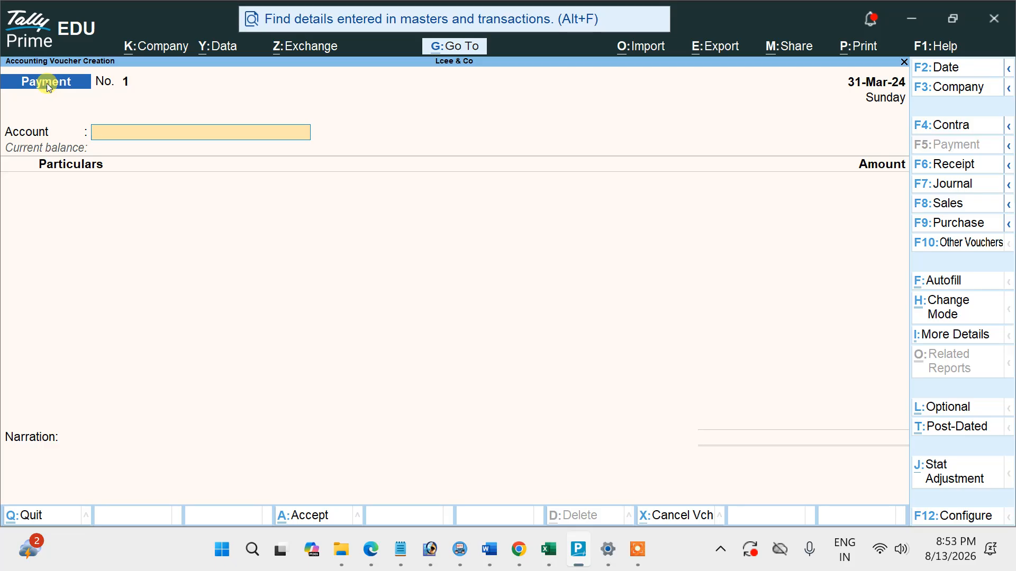
{"action": "type", "text": "C"}
{"action": "key", "text": "Return"}
{"action": "type", "text": "R"}
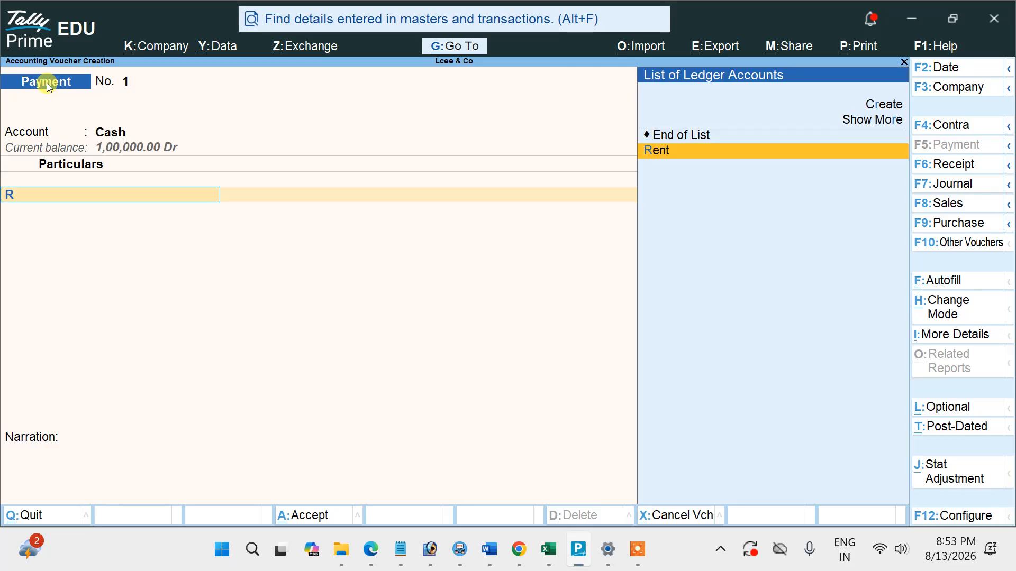
{"action": "key", "text": "Return"}
Circle the ₹10,000 rent amount in the PDF, enter 10,000 for Rent in Tally Prime and save the payment.
{"action": "key", "text": "alt+Tab"}
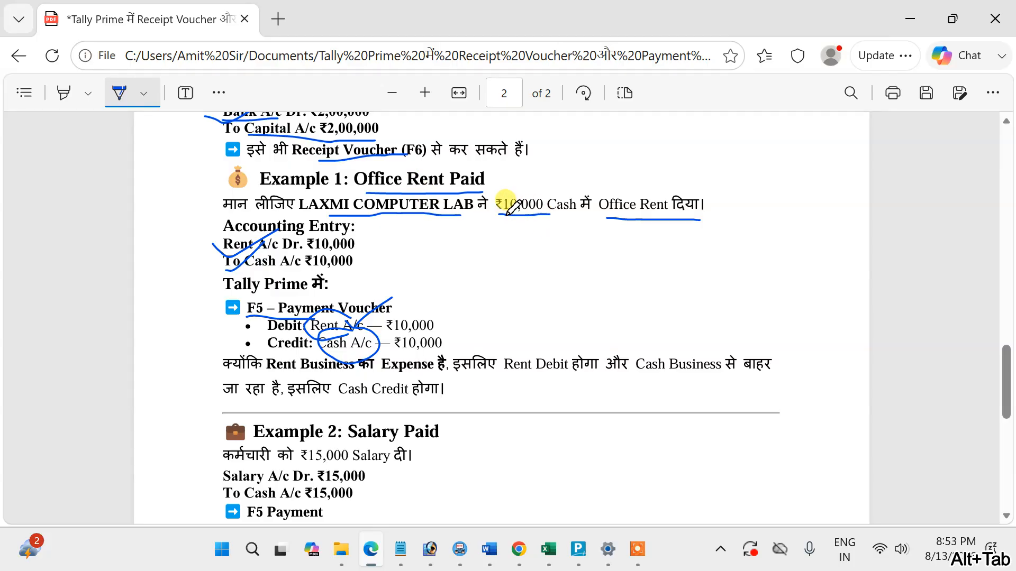
{"action": "mouse_move", "coordinate": [507, 217]}
{"action": "left_mouse_down"}
{"action": "mouse_move", "coordinate": [560, 192]}
{"action": "mouse_move", "coordinate": [500, 212]}
{"action": "left_mouse_up"}
{"action": "key", "text": "alt+Tab"}
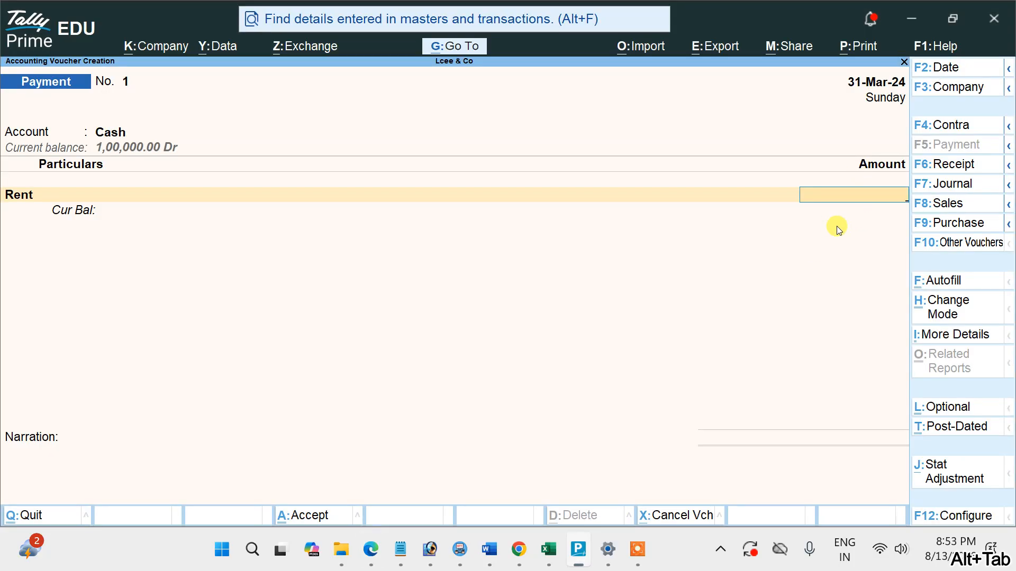
{"action": "type", "text": "10000"}
{"action": "key", "text": "Return"}
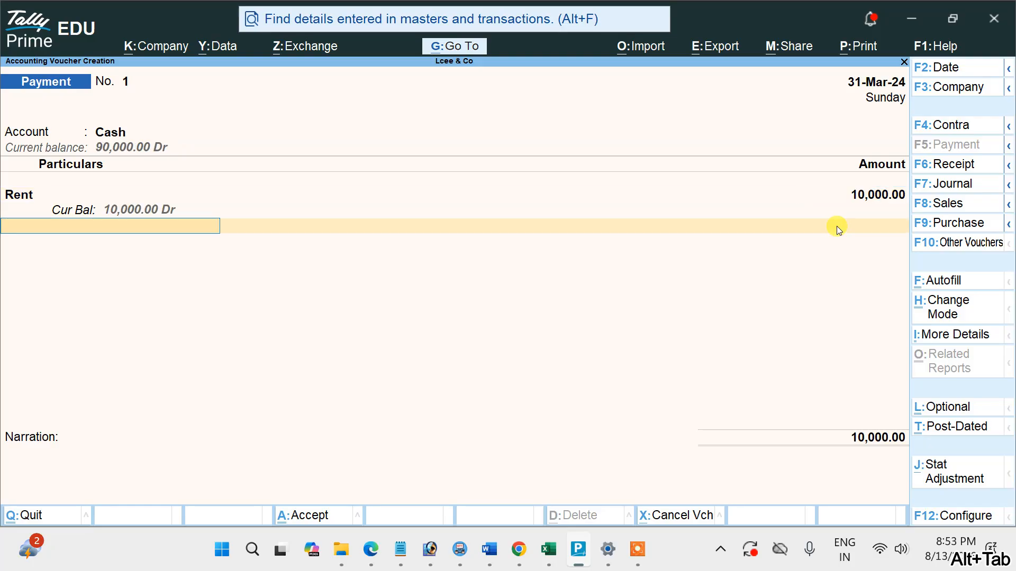
{"action": "key", "text": "ctrl+a"}
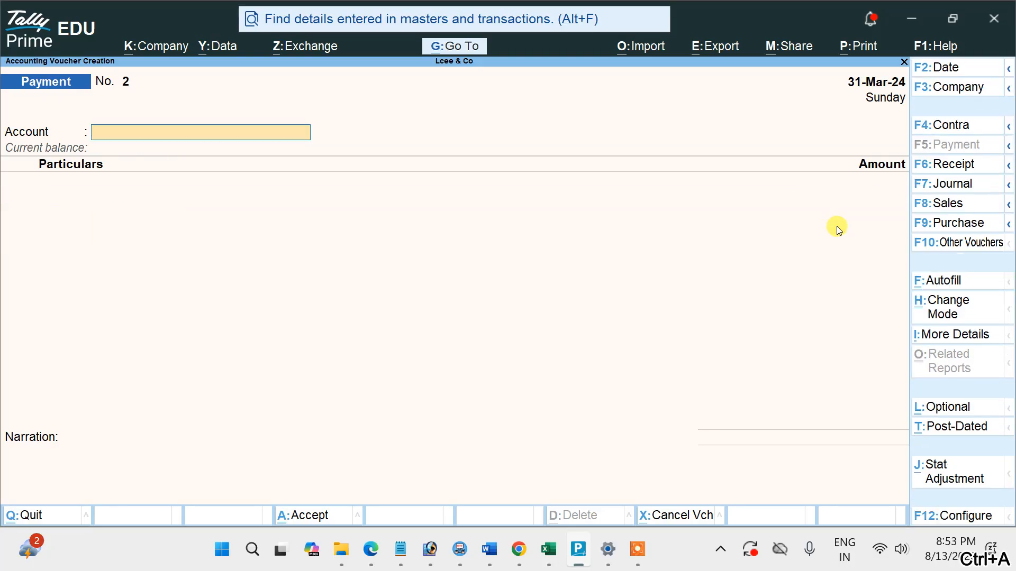
Switch to the PDF and mark Example 2: underline and tick the ₹15,000 salary sentence, tick both entry lines and underline F5 Payment.
{"action": "key", "text": "alt+Tab"}
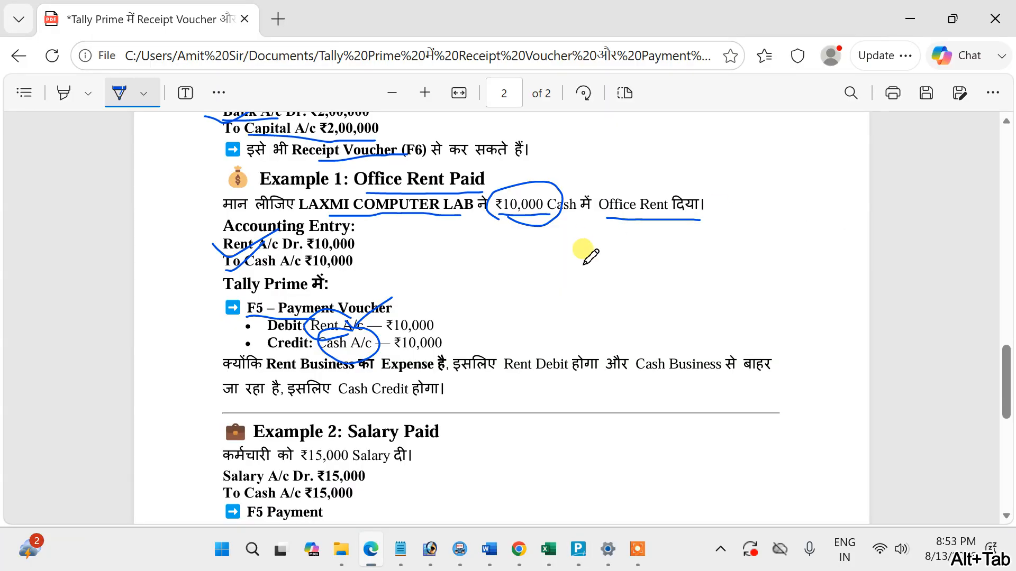
{"action": "scroll", "coordinate": [585, 246], "scroll_direction": "down", "scroll_amount": 5}
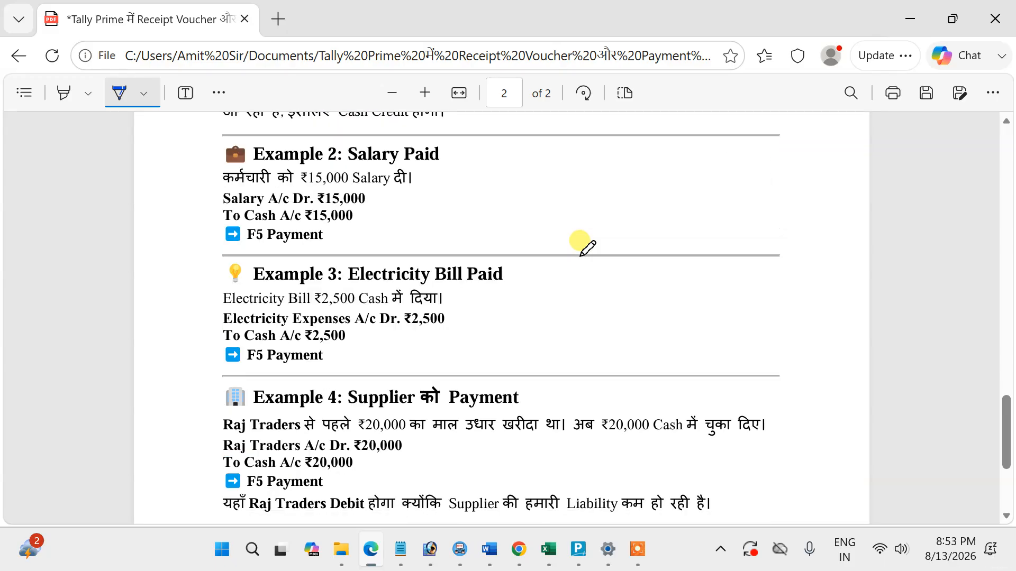
{"action": "mouse_move", "coordinate": [246, 185]}
{"action": "left_mouse_down"}
{"action": "mouse_move", "coordinate": [405, 186]}
{"action": "mouse_move", "coordinate": [453, 174]}
{"action": "left_mouse_up"}
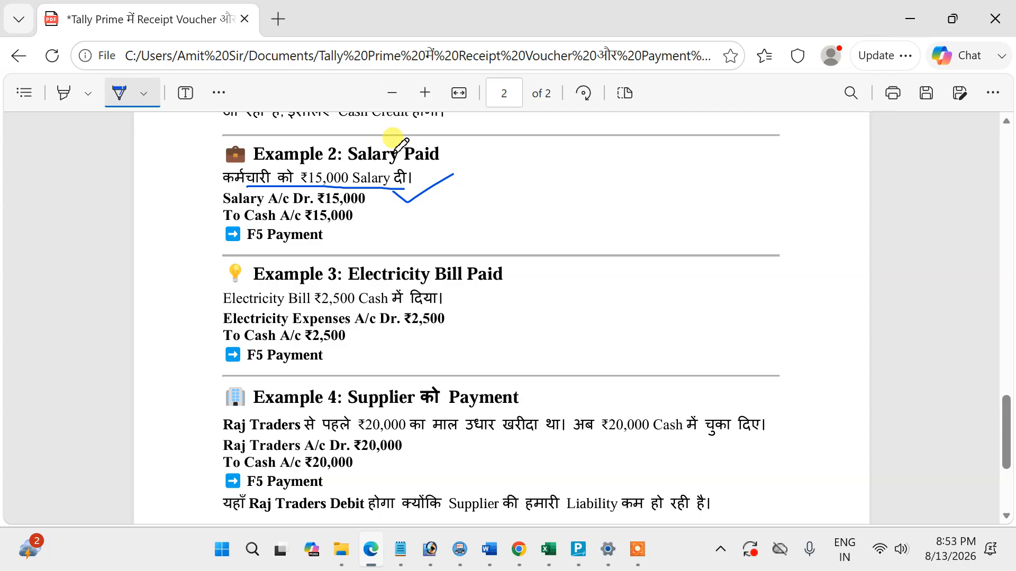
{"action": "mouse_move", "coordinate": [197, 201]}
{"action": "left_mouse_down"}
{"action": "mouse_move", "coordinate": [212, 209]}
{"action": "mouse_move", "coordinate": [267, 176]}
{"action": "left_mouse_up"}
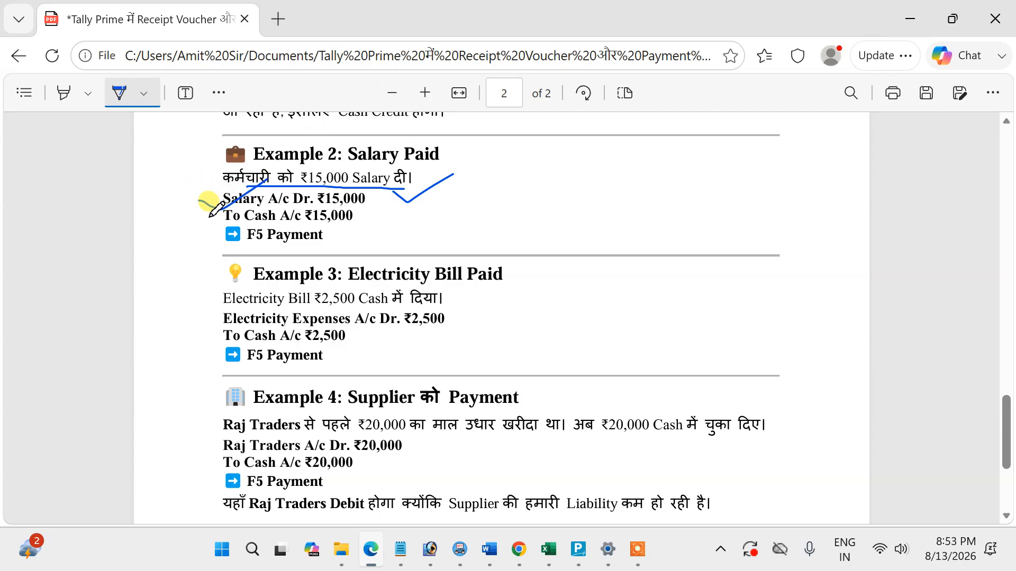
{"action": "left_click_drag", "start_coordinate": [211, 218], "coordinate": [263, 200]}
{"action": "left_click_drag", "start_coordinate": [246, 247], "coordinate": [321, 247]}
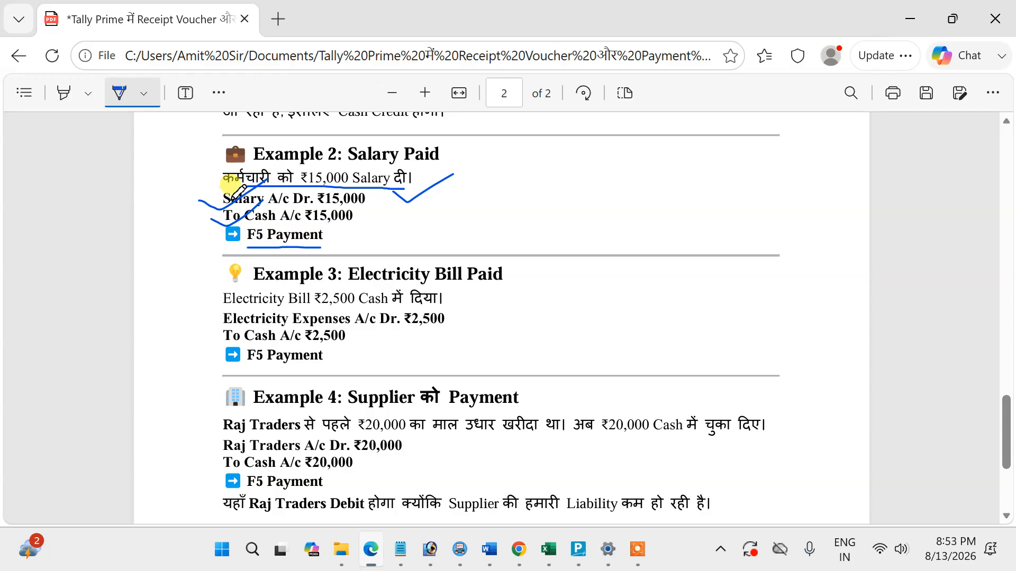
{"action": "left_click_drag", "start_coordinate": [216, 204], "coordinate": [274, 186]}
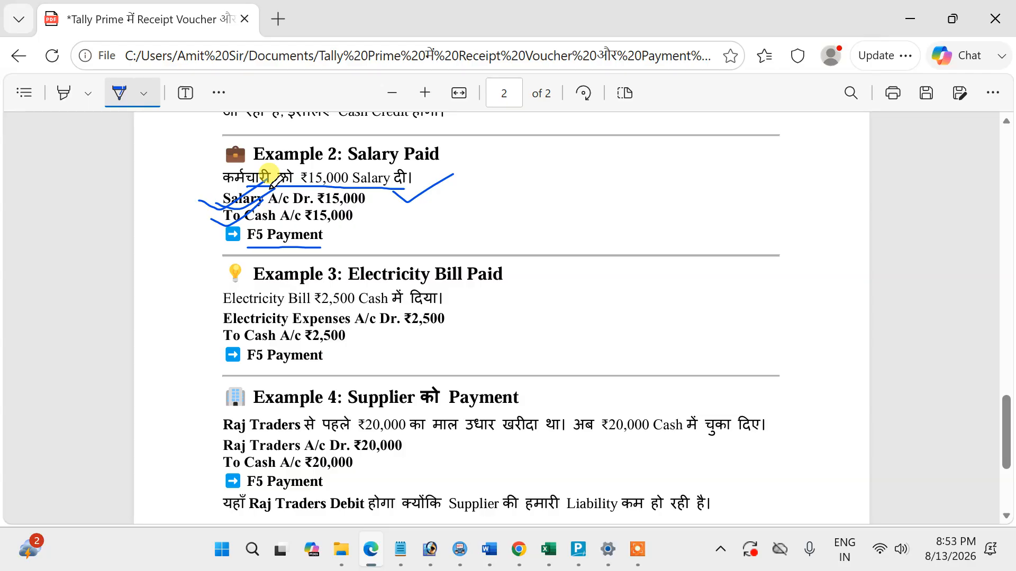
Switch to Tally Prime, create a ledger named Salary under Indirect Expenses, and return to the Gateway of Tally.
{"action": "key", "text": "alt+Tab"}
{"action": "key", "text": "Escape"}
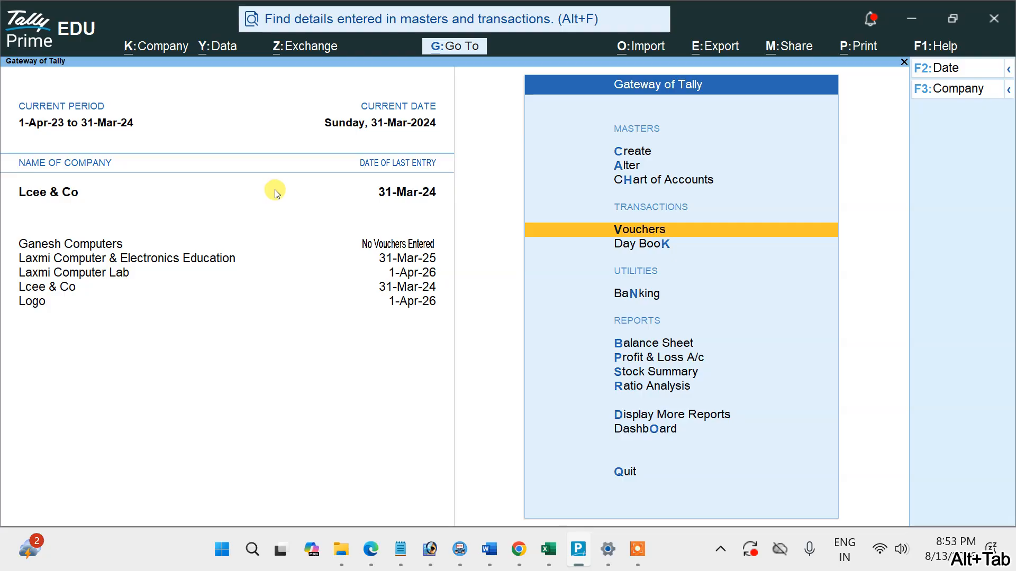
{"action": "key", "text": "Up"}
{"action": "key", "text": "Up"}
{"action": "key", "text": "Up"}
{"action": "key", "text": "Return"}
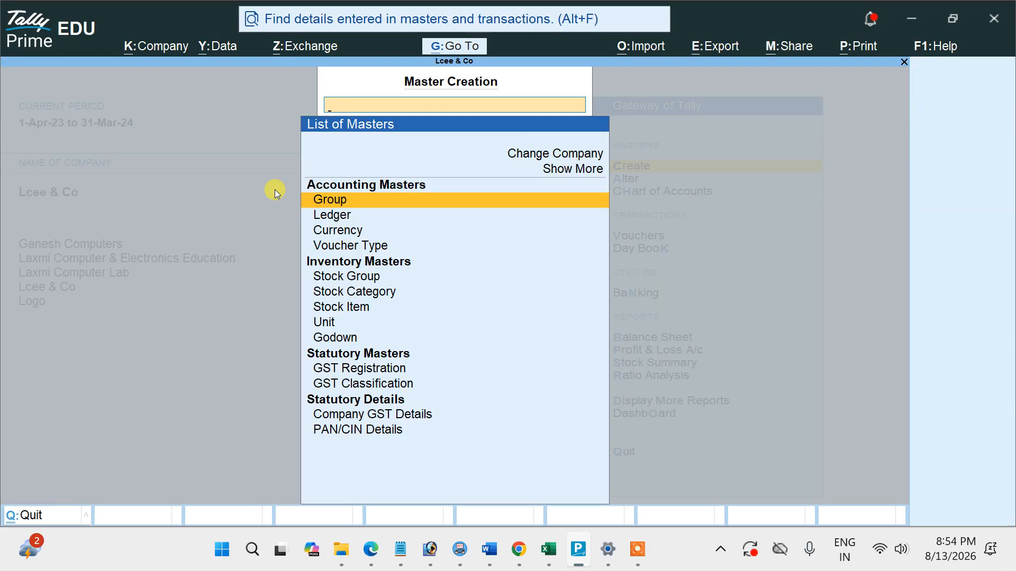
{"action": "left_click", "coordinate": [347, 213]}
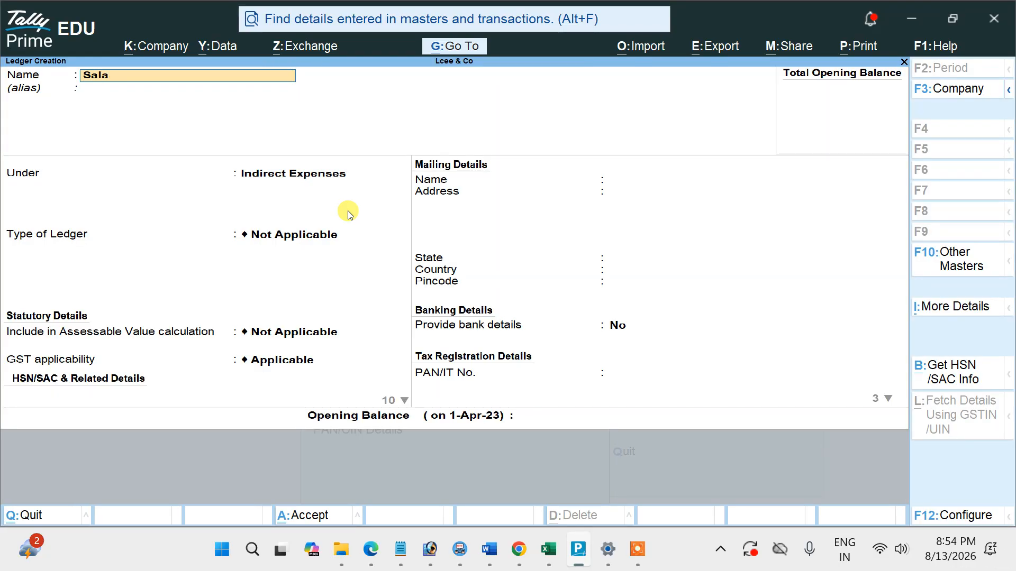
{"action": "type", "text": "Salary"}
{"action": "key", "text": "Return"}
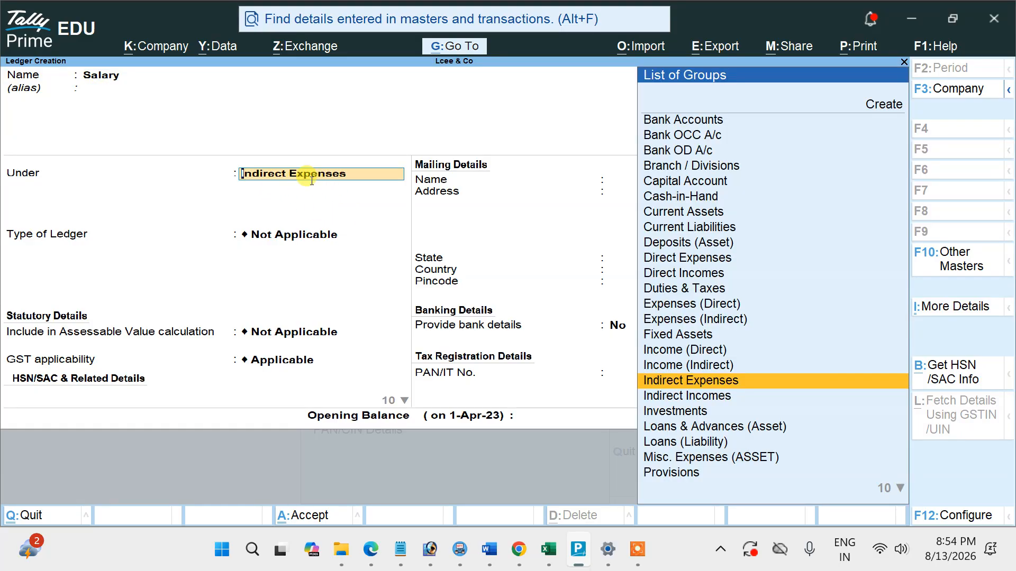
{"action": "key", "text": "ctrl+a"}
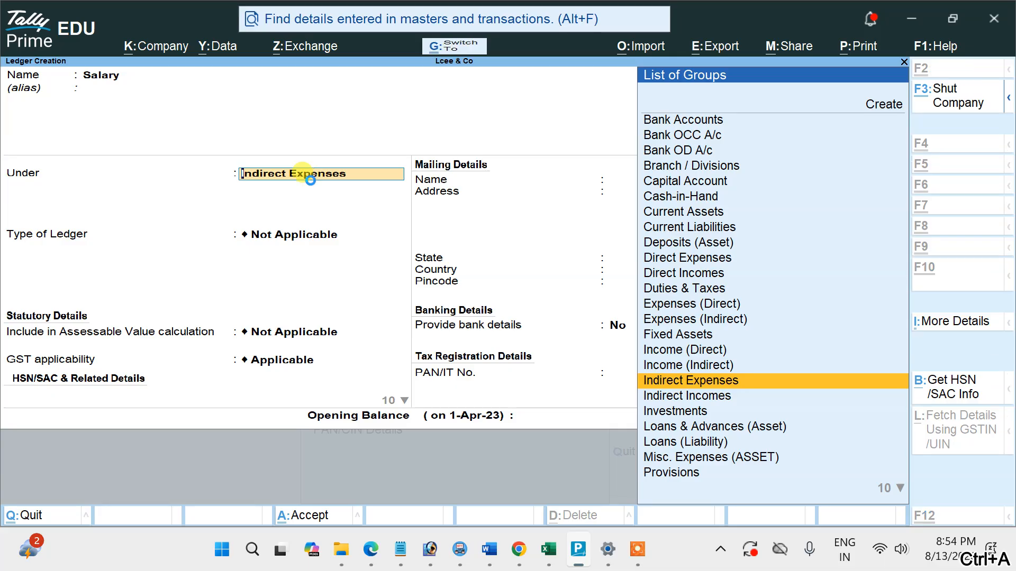
{"action": "key", "text": "Escape"}
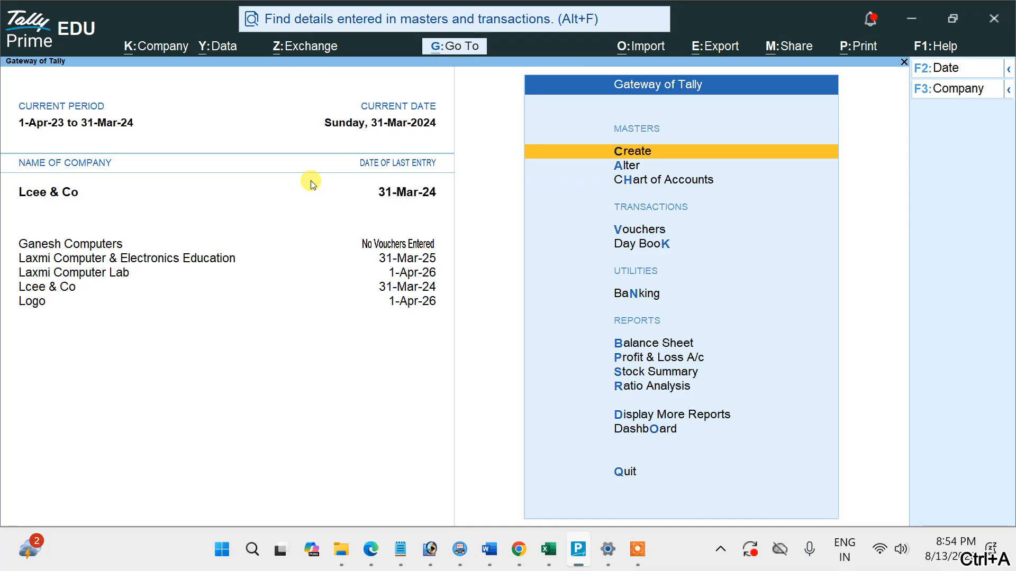
Start a Payment voucher with Cash as the paying account and Salary as the debited ledger.
{"action": "left_click", "coordinate": [646, 232]}
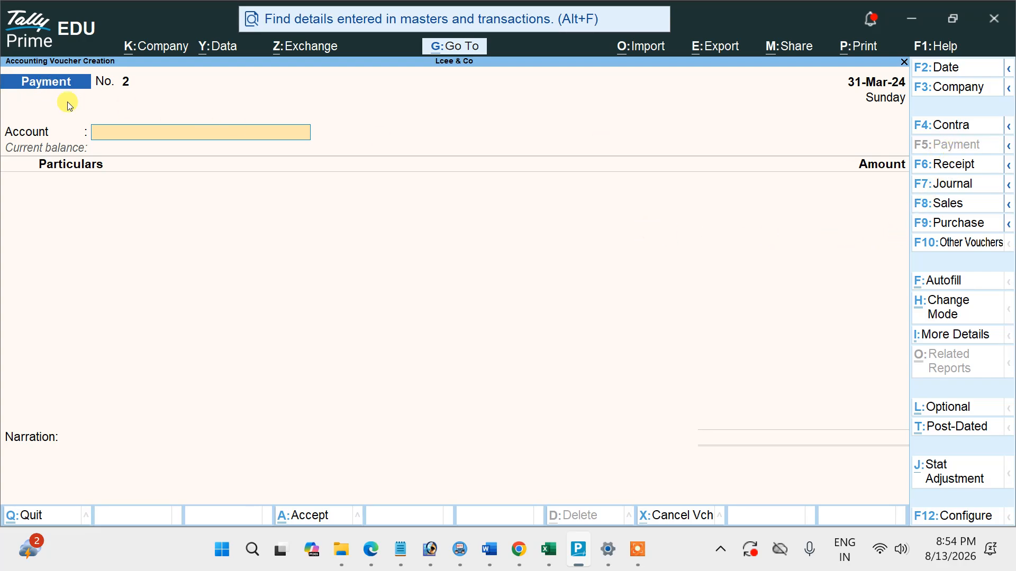
{"action": "type", "text": "C"}
{"action": "key", "text": "Return"}
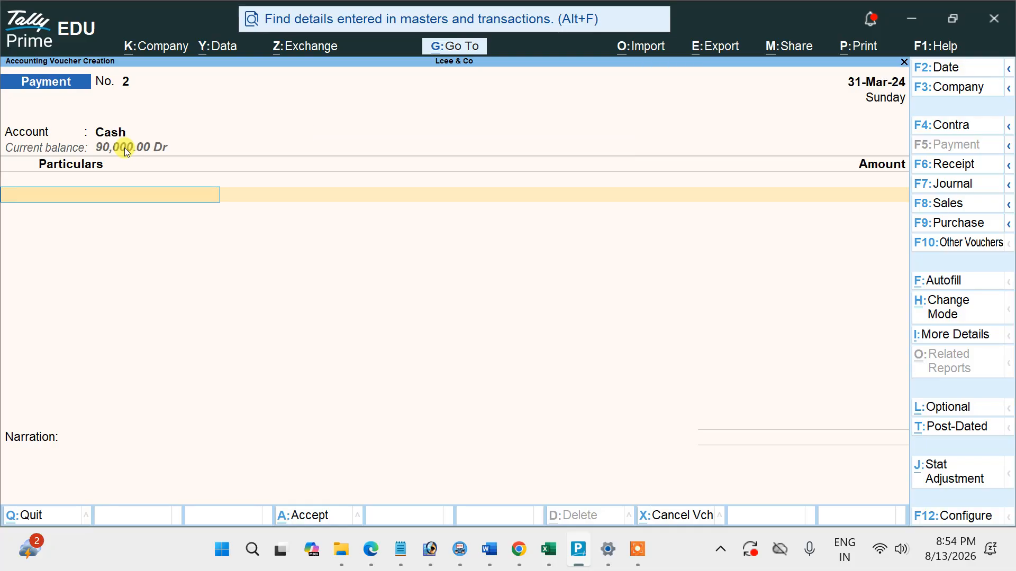
{"action": "type", "text": "S"}
{"action": "key", "text": "Return"}
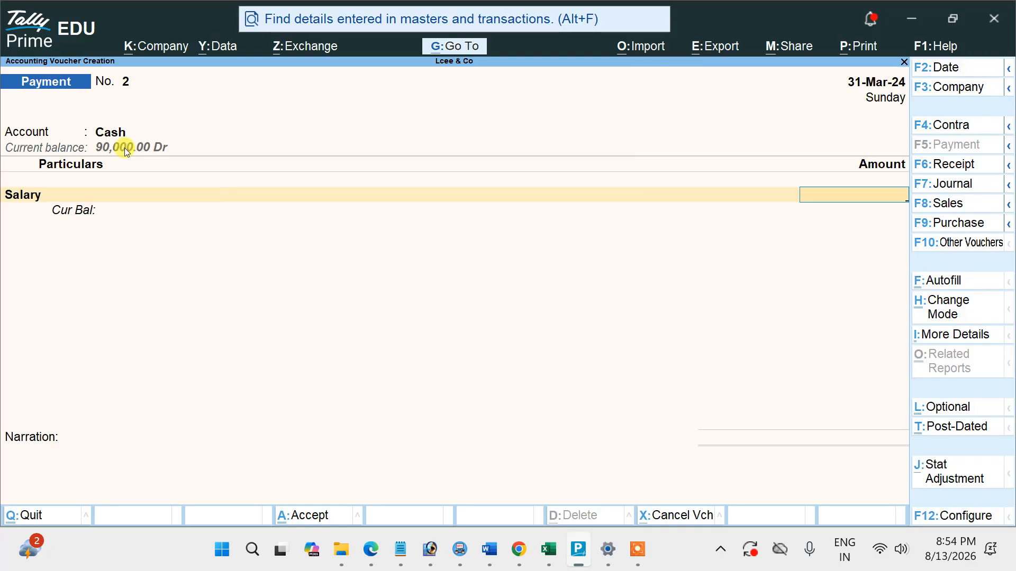
Underline the ₹15,000 salary debit in the PDF, enter 15,000 for Salary in Tally Prime and save the payment.
{"action": "key", "text": "alt+Tab"}
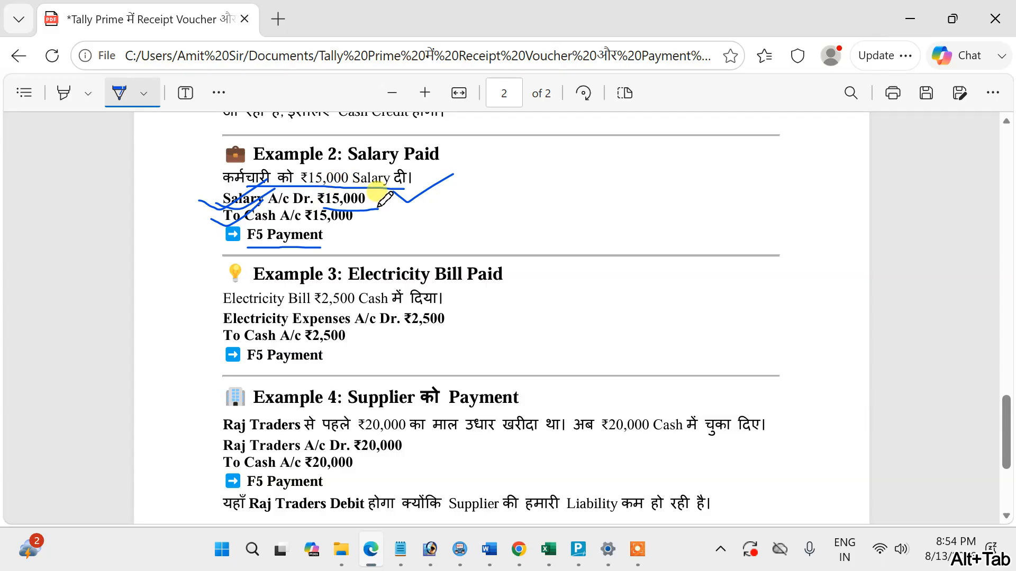
{"action": "key", "text": "alt+Tab"}
{"action": "type", "text": "15,000"}
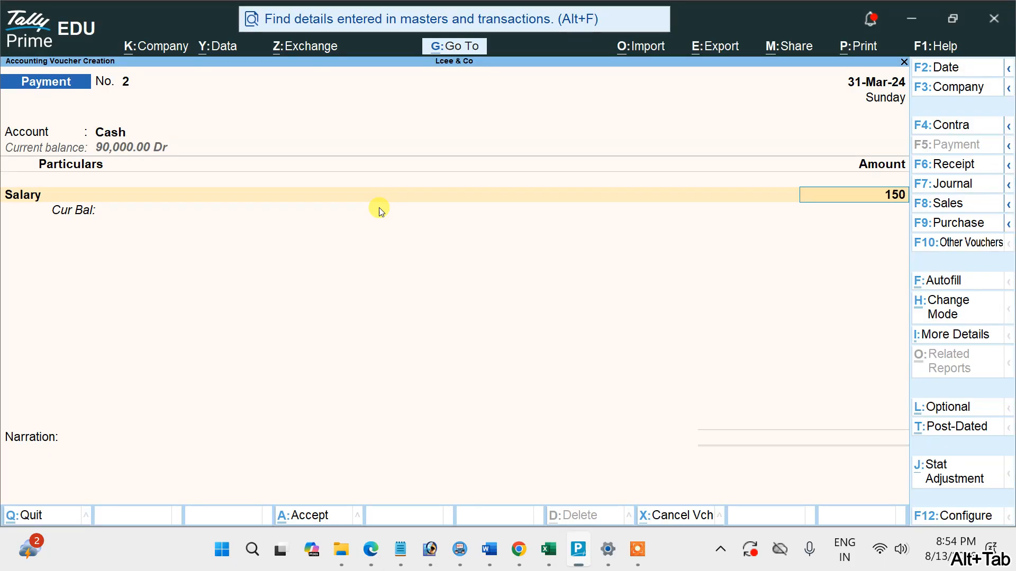
{"action": "key", "text": "Return"}
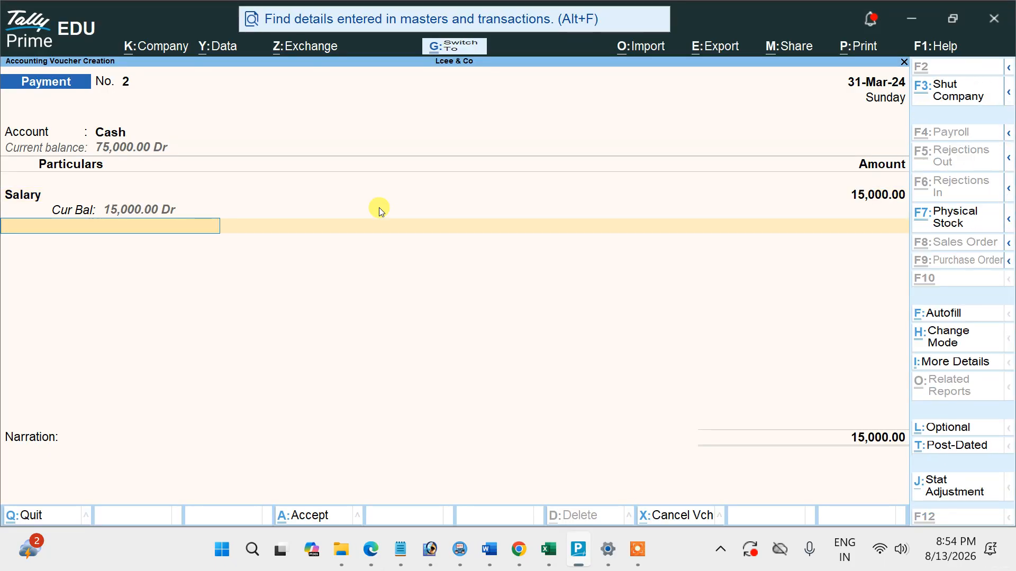
{"action": "key", "text": "ctrl+a"}
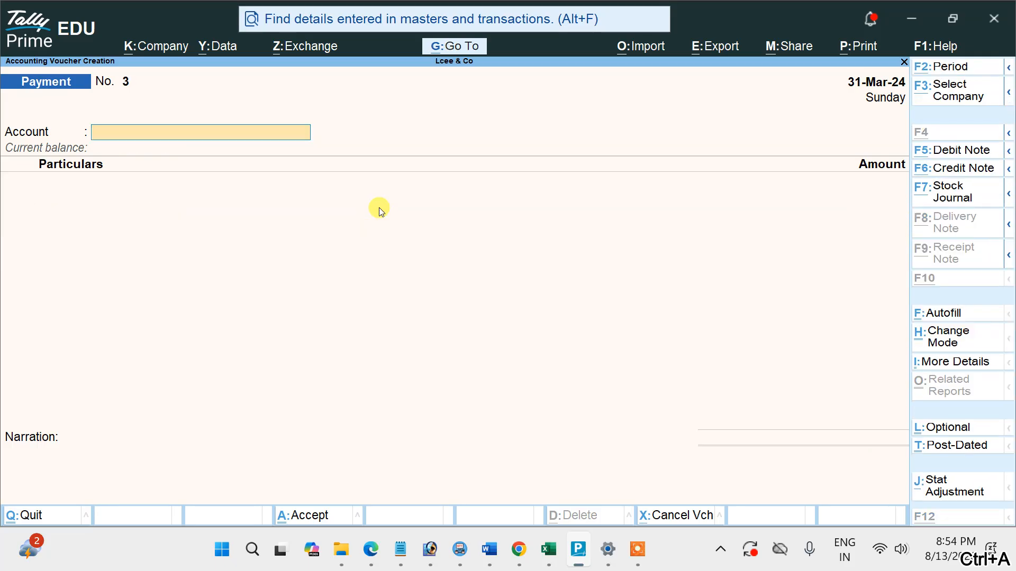
Switch to the PDF and mark Example 3: underline its title, the ₹2,500 cash sentence and Electricity Expenses, and tick F5 Payment.
{"action": "key", "text": "alt+Tab"}
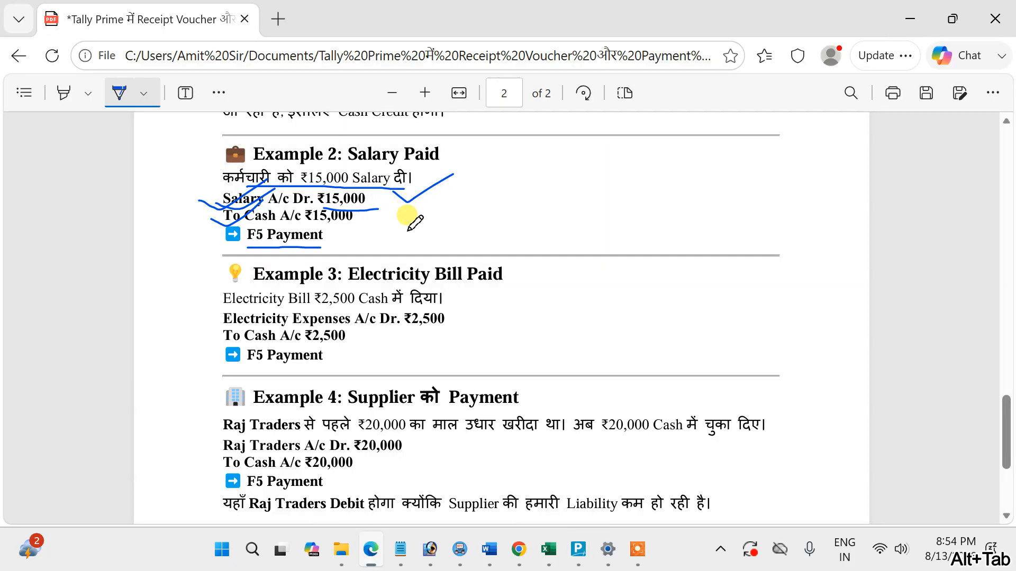
{"action": "scroll", "coordinate": [402, 211], "scroll_direction": "down", "scroll_amount": 3}
{"action": "scroll", "coordinate": [384, 164], "scroll_direction": "up", "scroll_amount": 2}
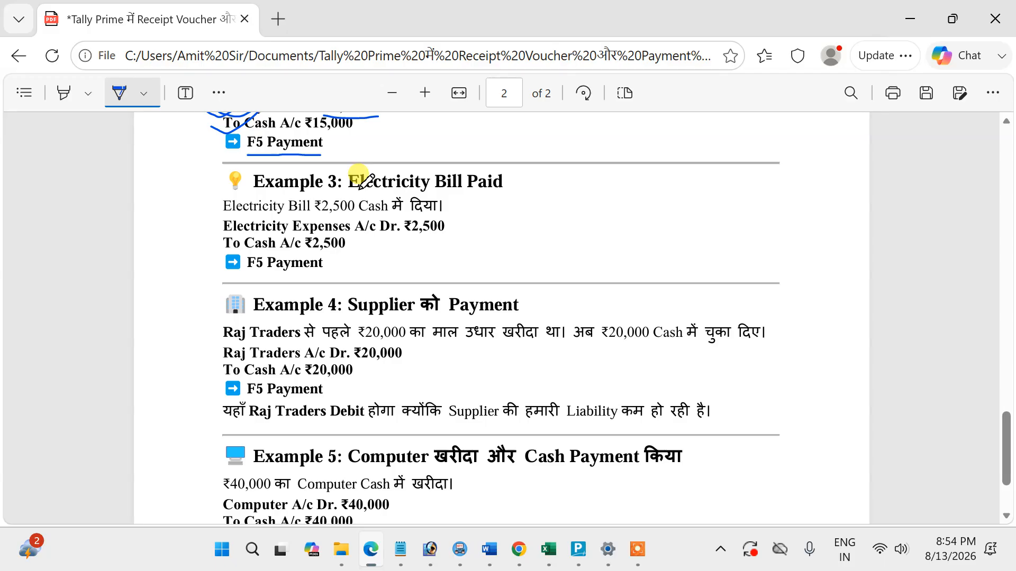
{"action": "left_click_drag", "start_coordinate": [349, 186], "coordinate": [497, 189]}
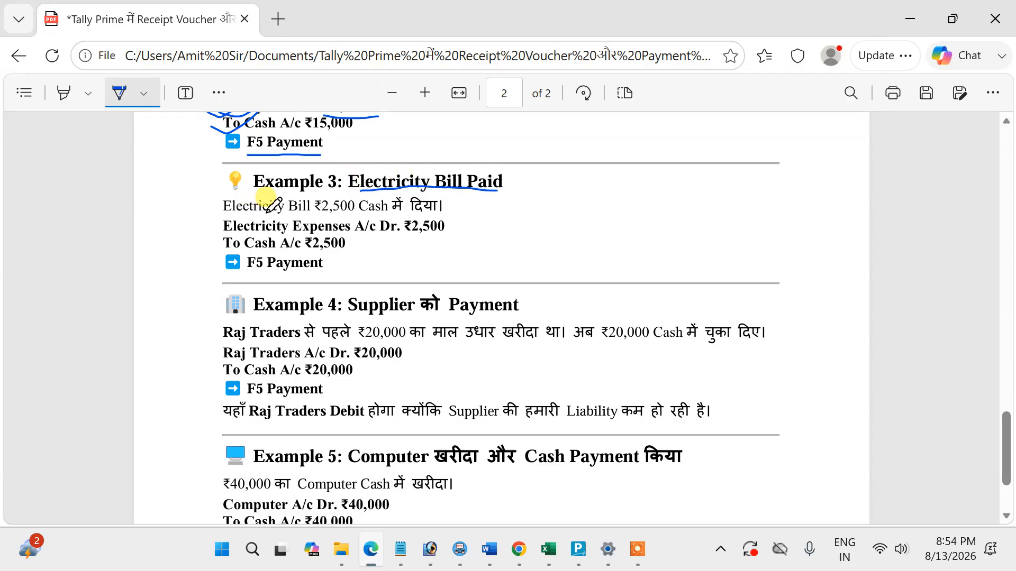
{"action": "left_click_drag", "start_coordinate": [270, 213], "coordinate": [435, 216]}
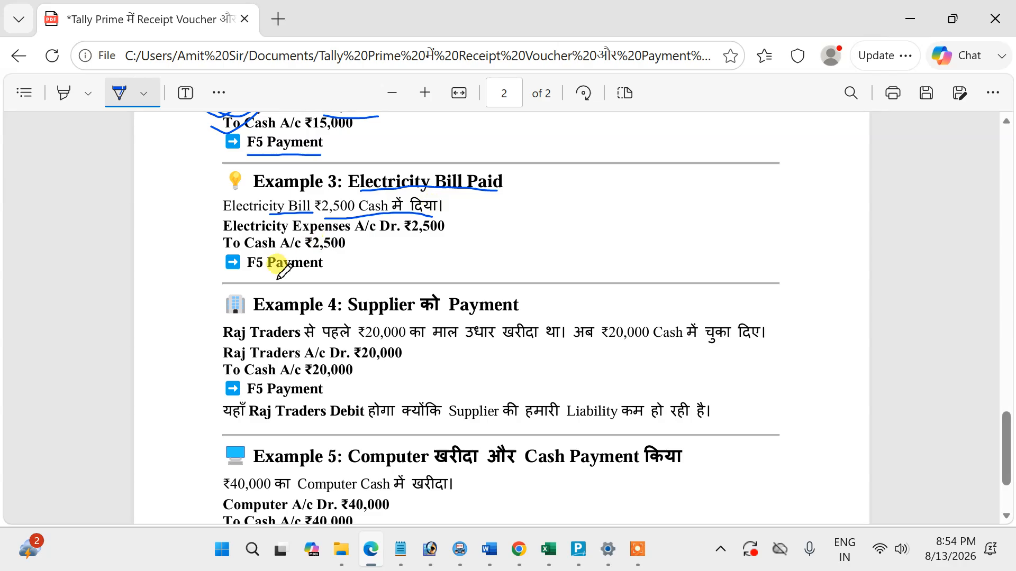
{"action": "mouse_move", "coordinate": [278, 281]}
{"action": "left_mouse_down"}
{"action": "mouse_move", "coordinate": [288, 291]}
{"action": "mouse_move", "coordinate": [361, 261]}
{"action": "left_mouse_up"}
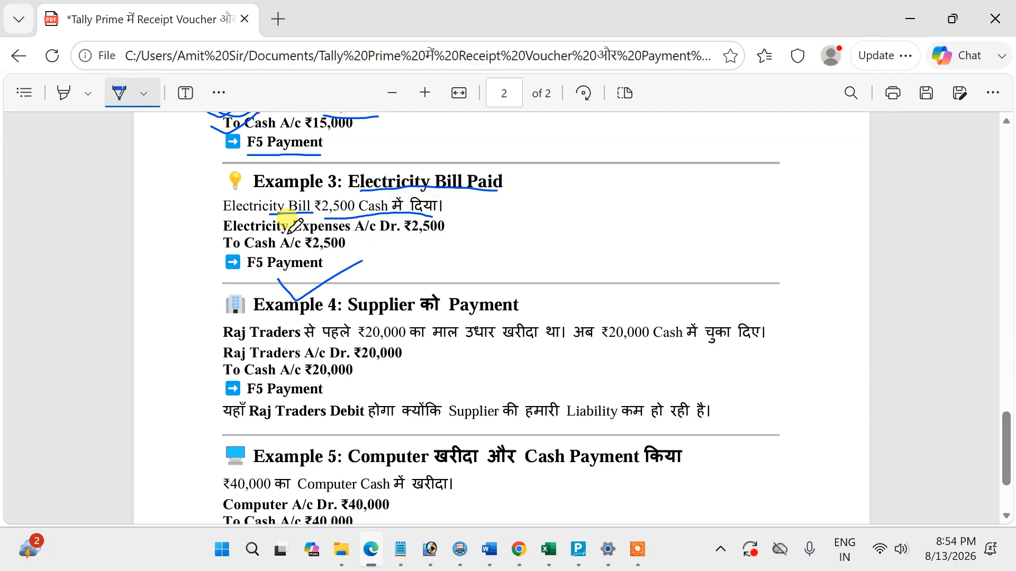
{"action": "left_click_drag", "start_coordinate": [225, 231], "coordinate": [337, 233]}
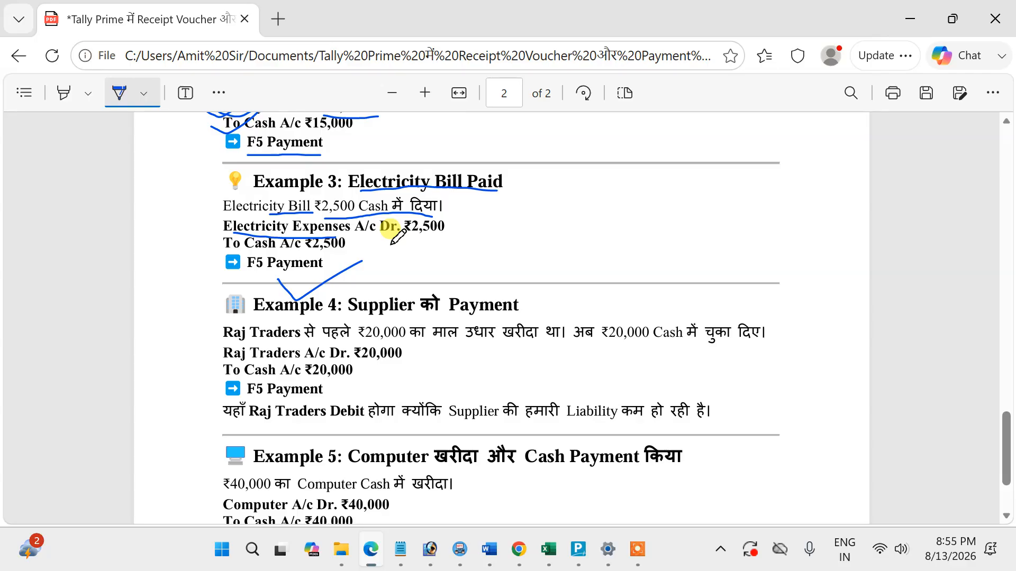
Switch to Tally Prime, create a ledger named Electricity Bill under Indirect Expenses, and return to the Gateway of Tally.
{"action": "key", "text": "alt+Tab"}
{"action": "key", "text": "Escape"}
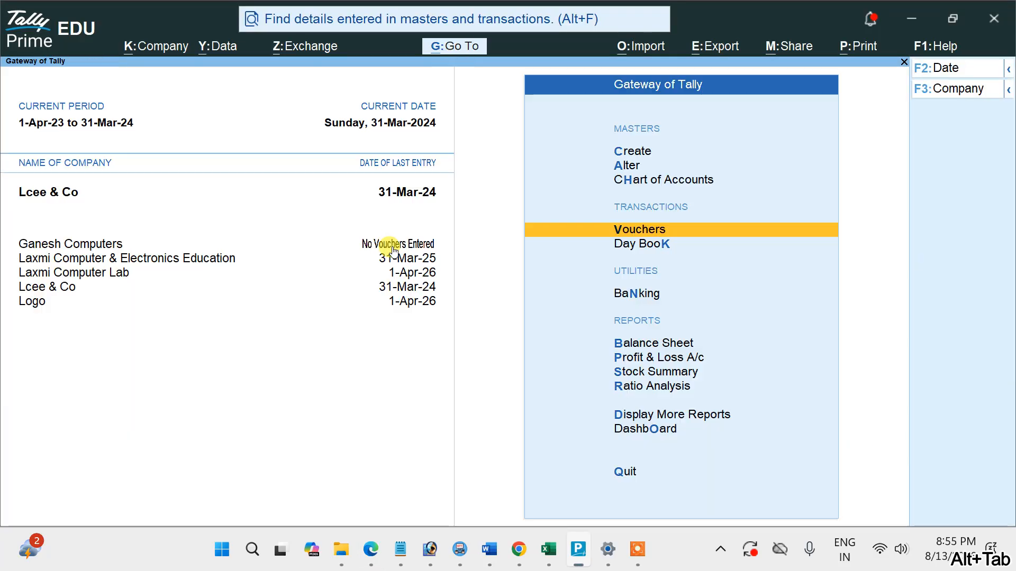
{"action": "key", "text": "Up"}
{"action": "key", "text": "Up"}
{"action": "key", "text": "Up"}
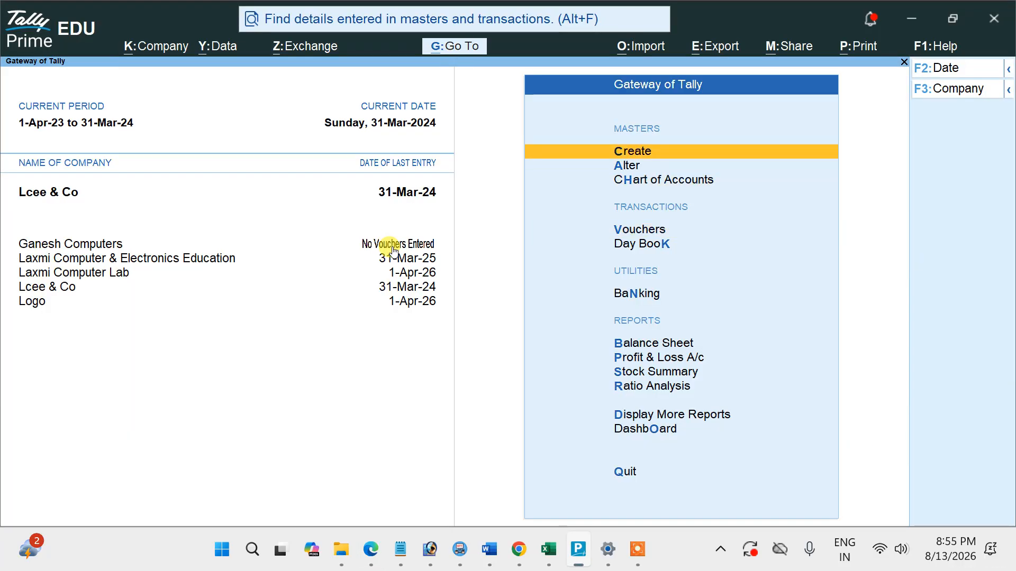
{"action": "key", "text": "Return"}
{"action": "key", "text": "Down"}
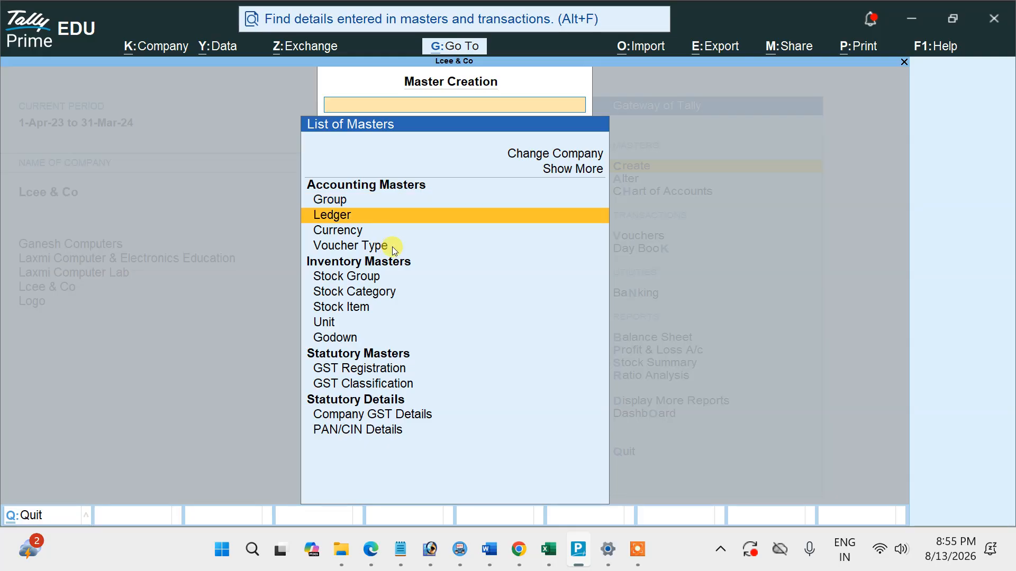
{"action": "key", "text": "Return"}
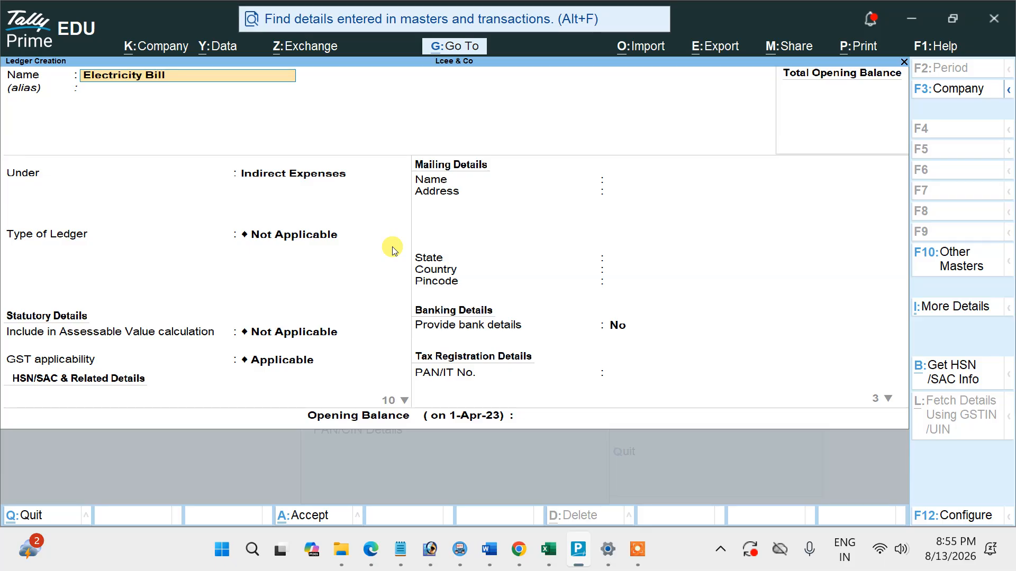
{"action": "key", "text": "Return"}
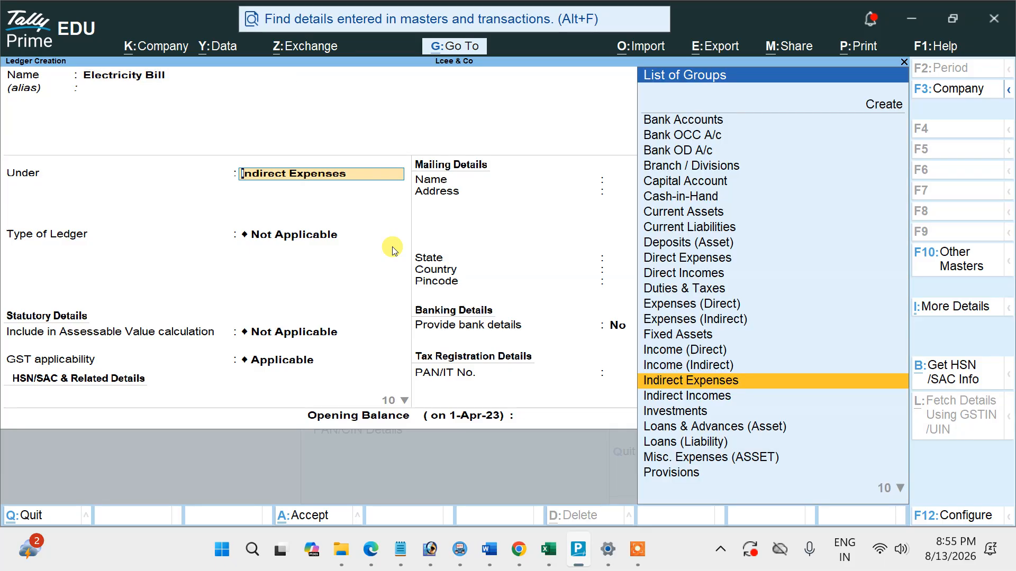
{"action": "key", "text": "ctrl+a"}
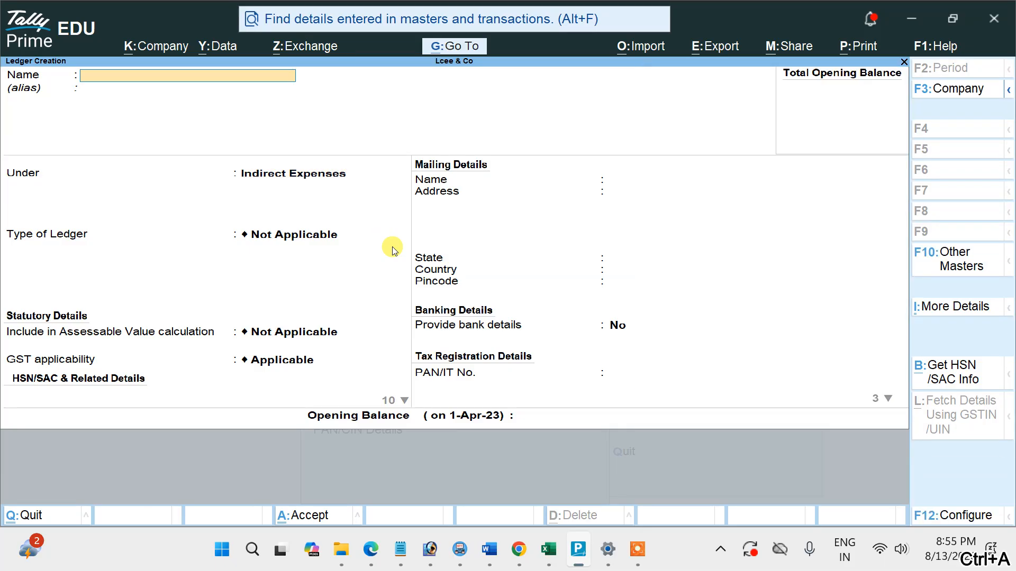
{"action": "key", "text": "Escape"}
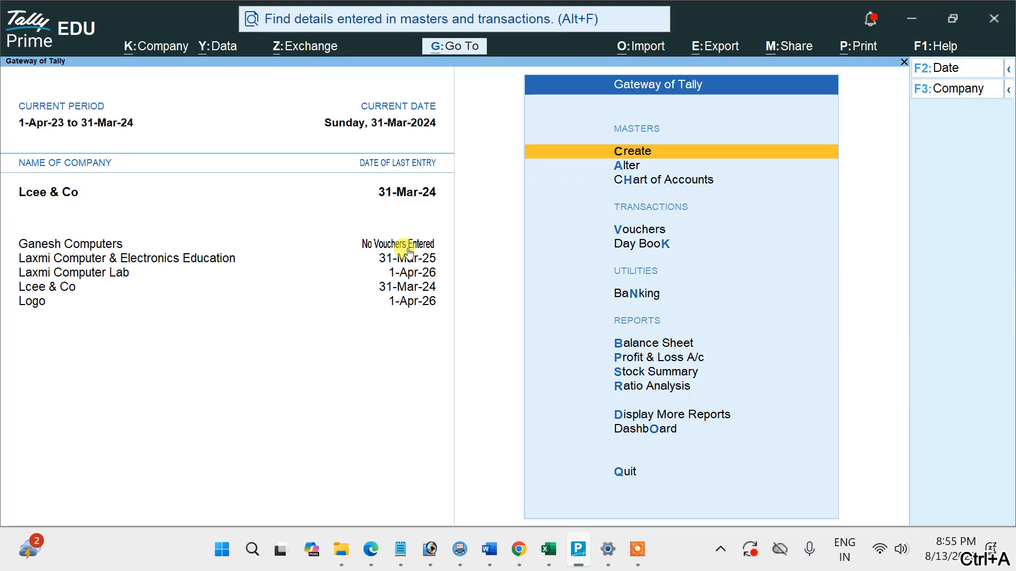
Record and save a Payment voucher paying 2,500 from Cash for Electricity Bill.
{"action": "left_click", "coordinate": [648, 231]}
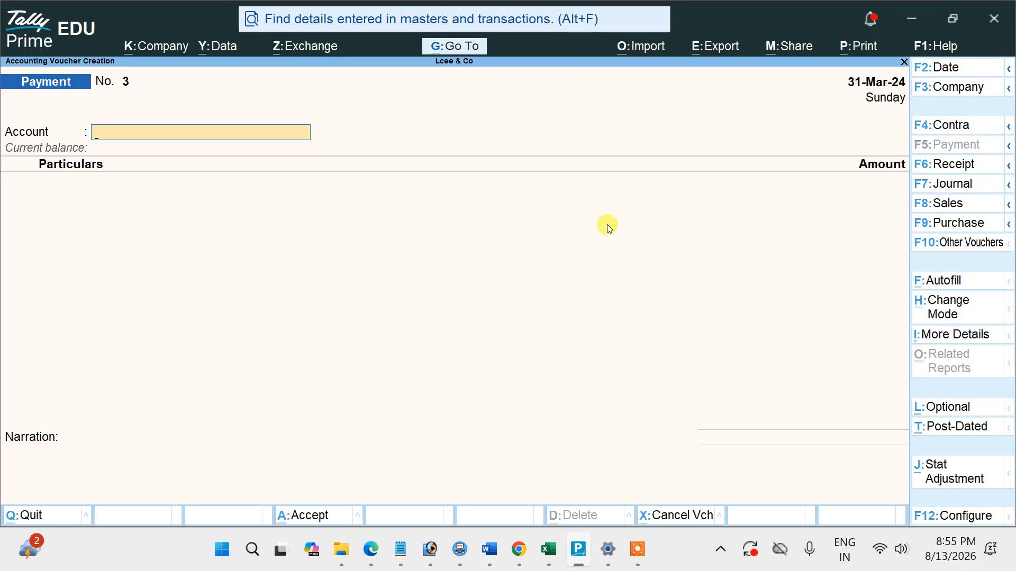
{"action": "type", "text": "C"}
{"action": "key", "text": "Return"}
{"action": "type", "text": "E"}
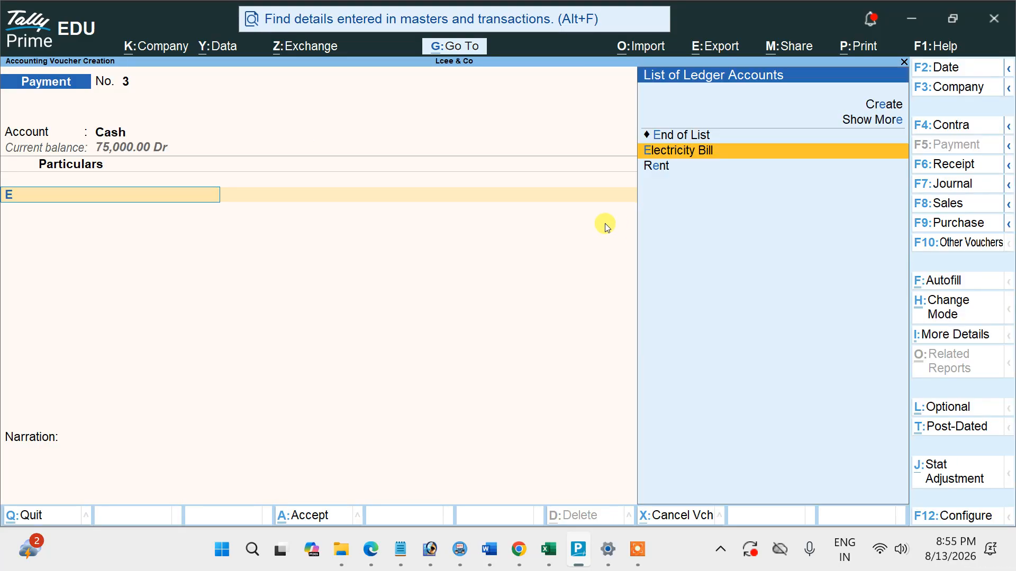
{"action": "key", "text": "Return"}
{"action": "type", "text": "25"}
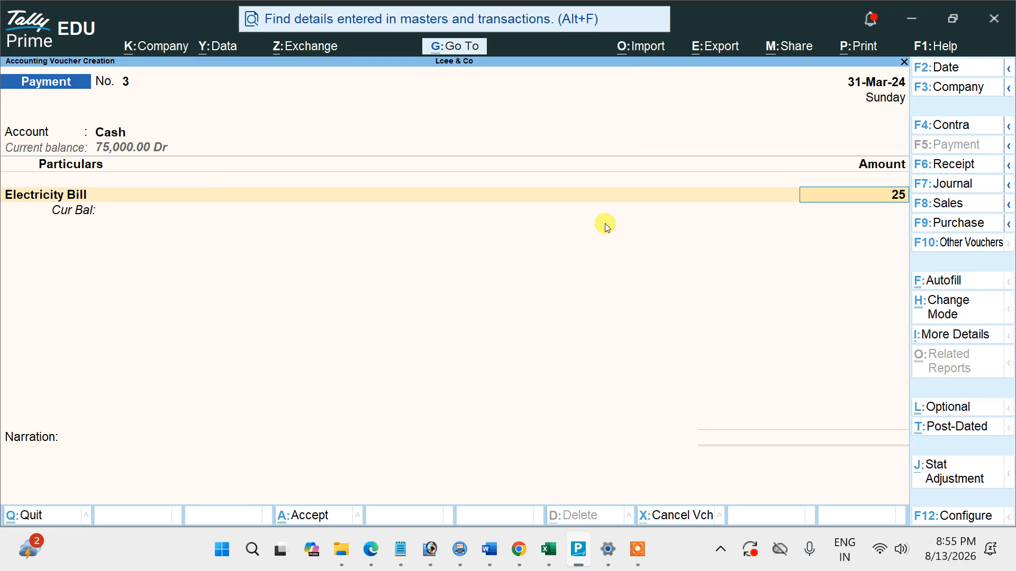
{"action": "type", "text": "00"}
{"action": "key", "text": "Return"}
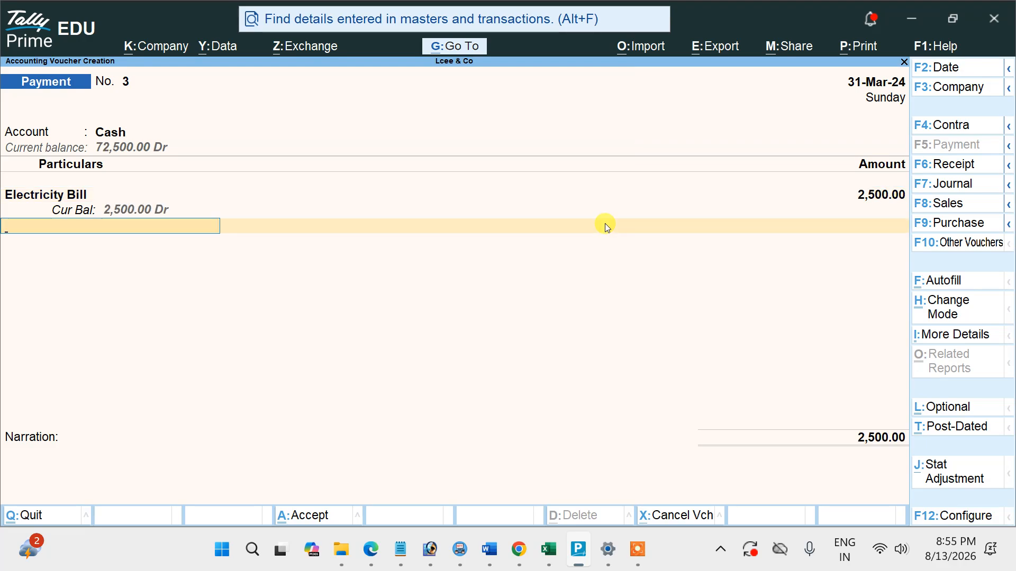
{"action": "key", "text": "ctrl"}
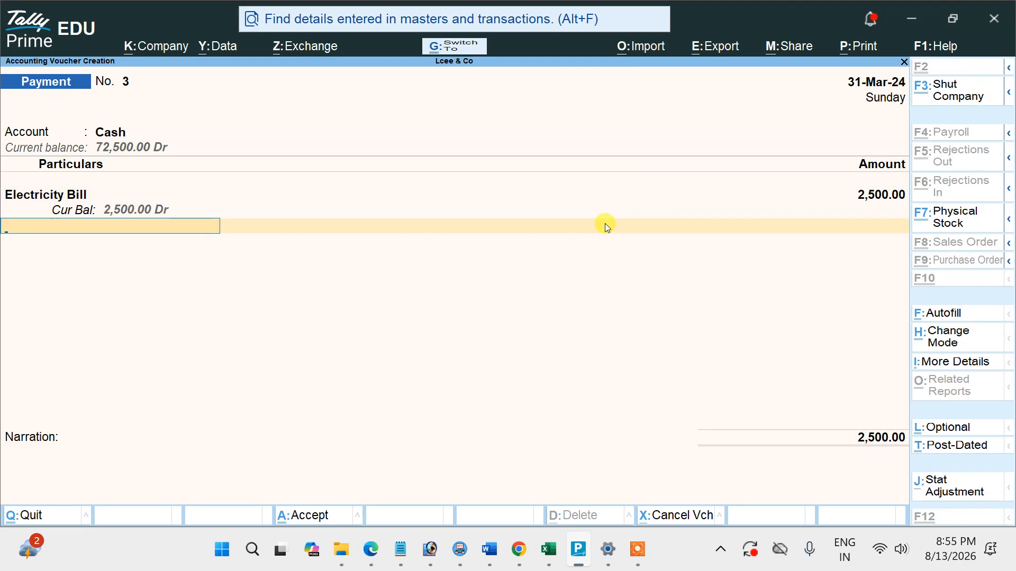
{"action": "key", "text": "ctrl+a"}
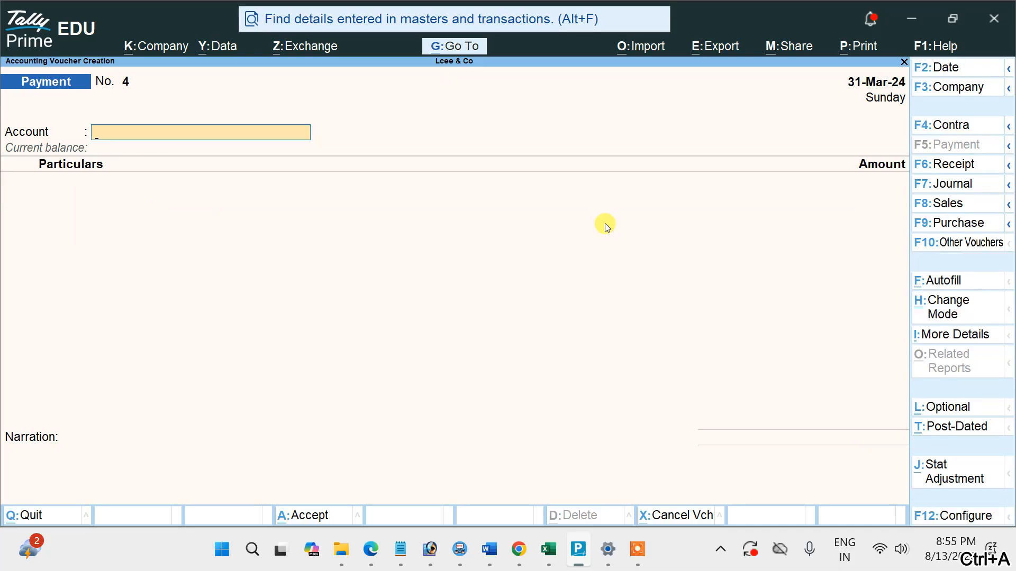
Review the saved payment vouchers back to the Rent payment, and switch to Example 4 (supplier payment) in the PDF.
{"action": "key", "text": "Page_Up"}
{"action": "key", "text": "Page_Up"}
{"action": "key", "text": "Page_Up"}
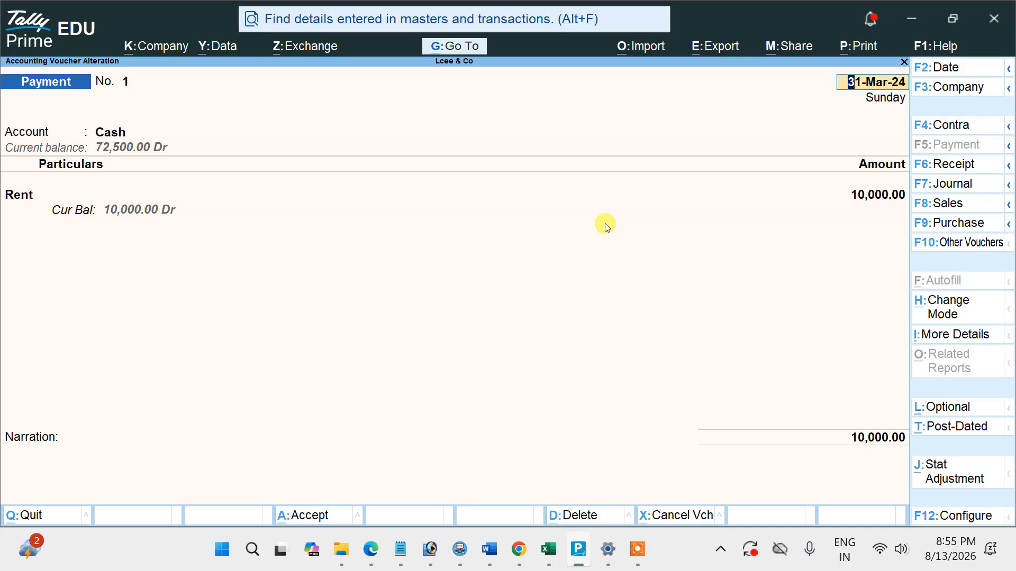
{"action": "key", "text": "alt+Tab"}
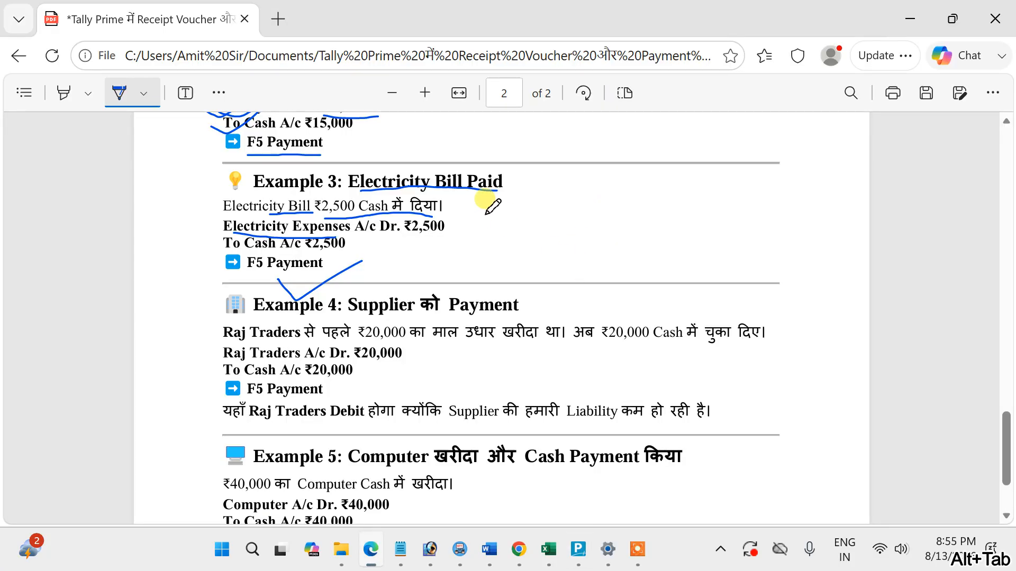
{"action": "scroll", "coordinate": [484, 204], "scroll_direction": "down", "scroll_amount": 2}
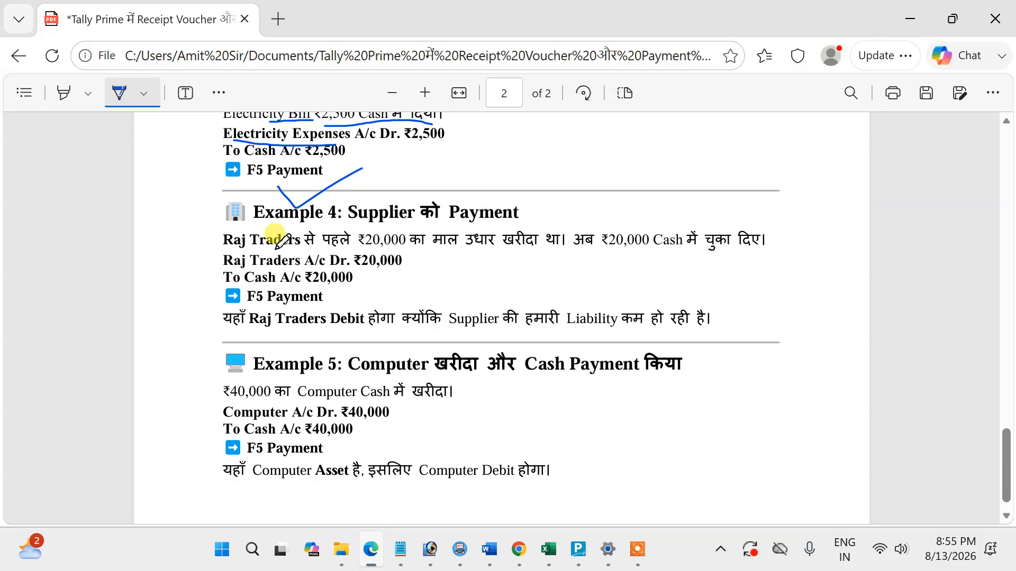
Mark Example 4: underline key phrases in the ₹20,000 Raj Traders sentence, tick both entry lines, and underline F5 Payment and the debit explanation.
{"action": "left_click_drag", "start_coordinate": [267, 249], "coordinate": [560, 254]}
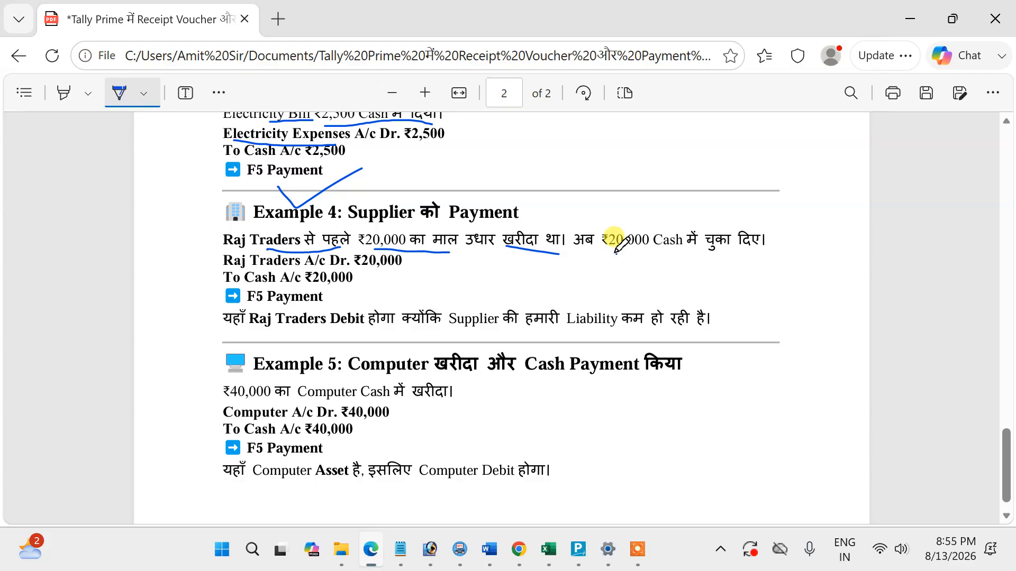
{"action": "left_click_drag", "start_coordinate": [619, 253], "coordinate": [674, 253]}
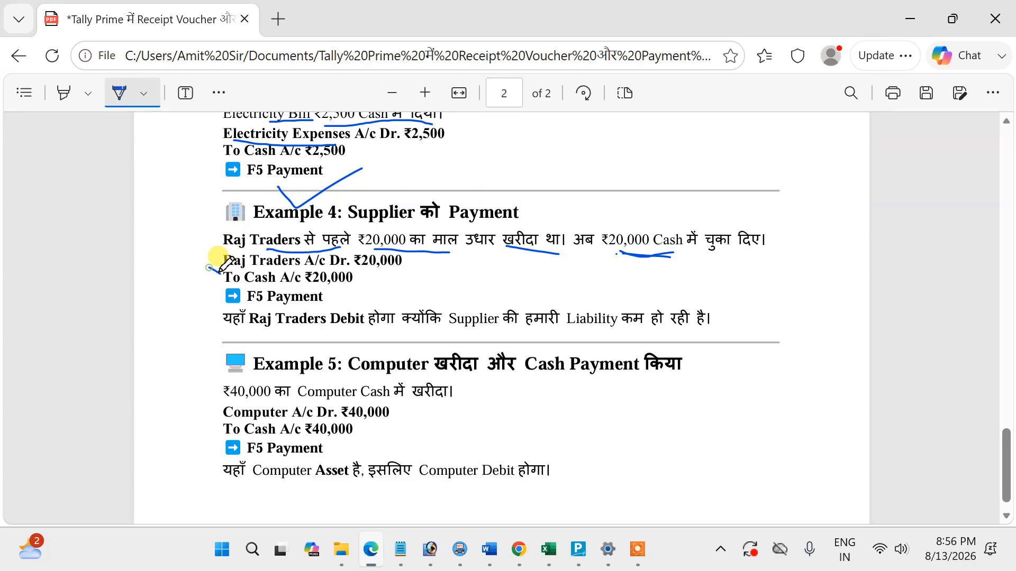
{"action": "left_click_drag", "start_coordinate": [210, 268], "coordinate": [277, 231]}
{"action": "left_click_drag", "start_coordinate": [212, 273], "coordinate": [263, 266]}
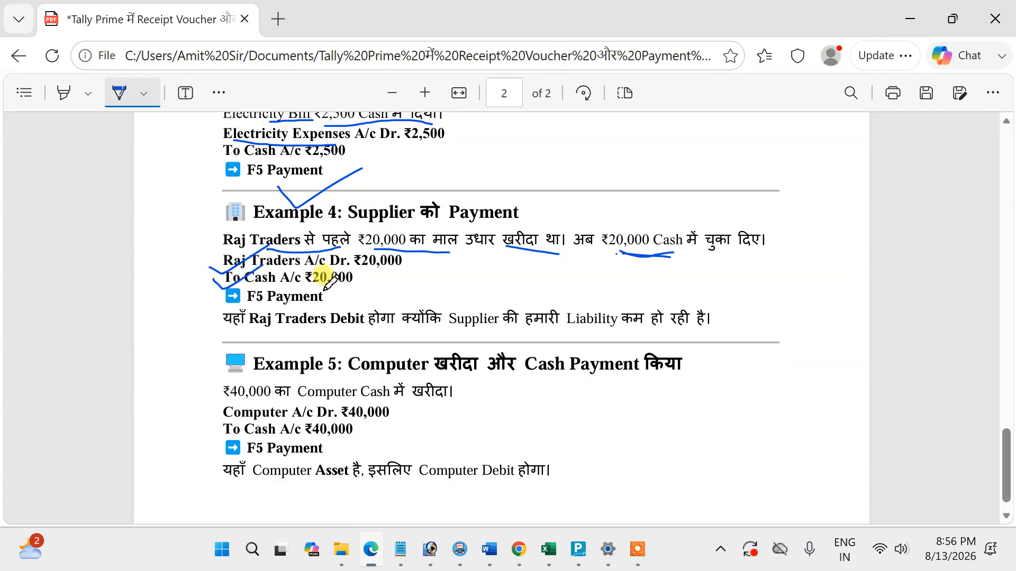
{"action": "left_click_drag", "start_coordinate": [254, 307], "coordinate": [316, 305]}
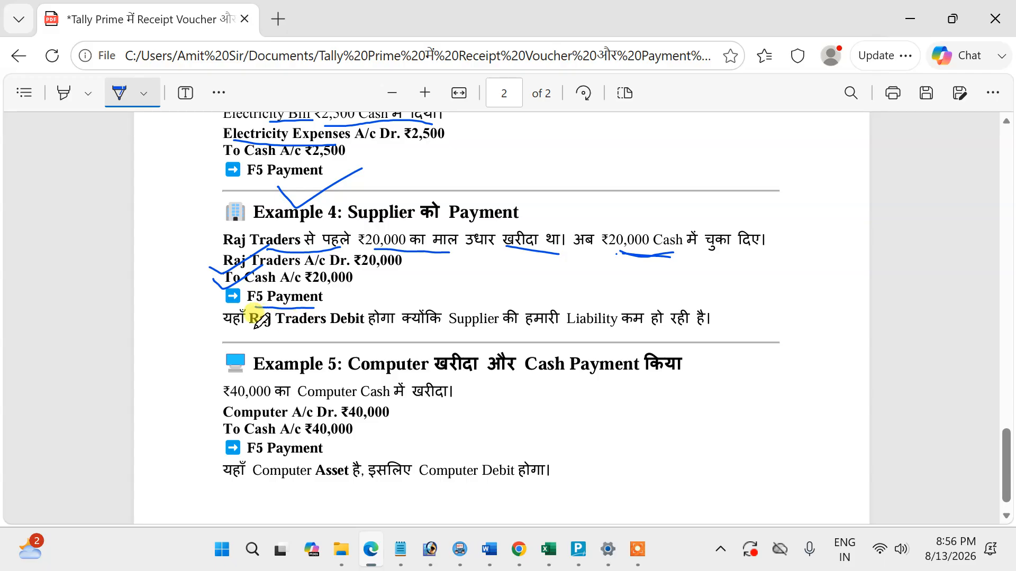
{"action": "left_click_drag", "start_coordinate": [255, 329], "coordinate": [348, 329]}
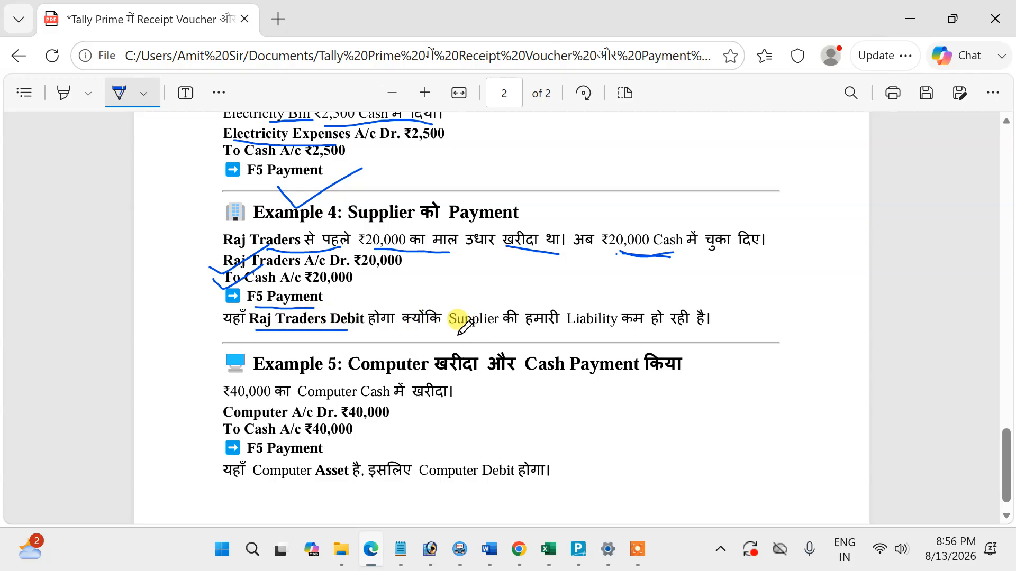
{"action": "left_click_drag", "start_coordinate": [459, 336], "coordinate": [682, 333]}
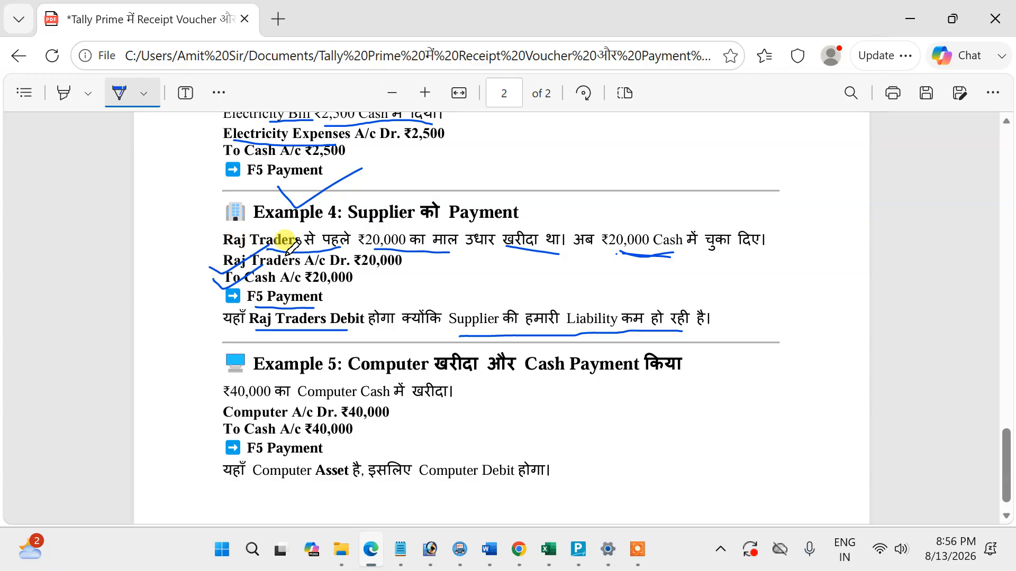
Switch to Tally Prime, leave the open Receipt vouchers, and return to the Gateway of Tally.
{"action": "key", "text": "alt+Tab"}
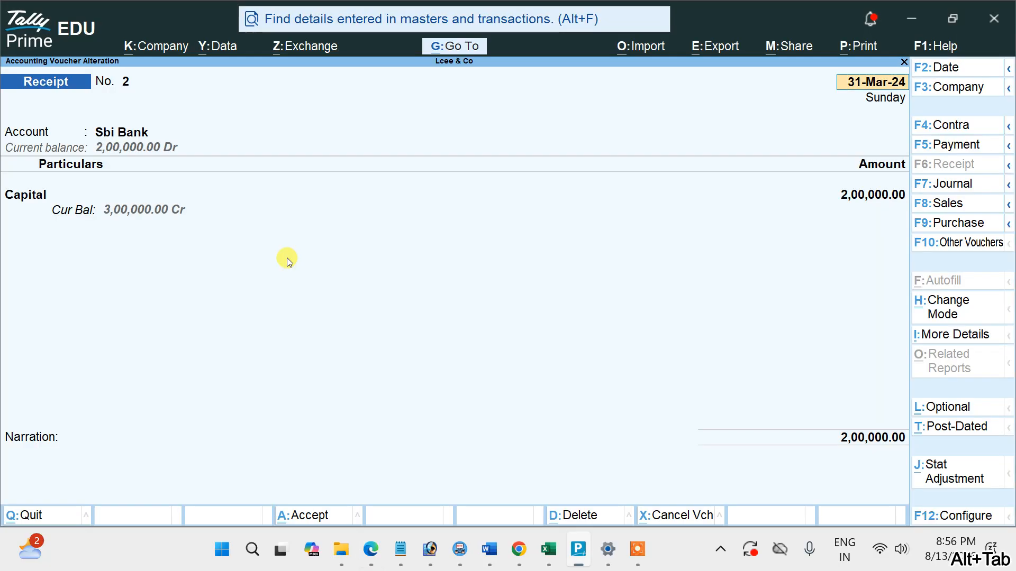
{"action": "key", "text": "Escape"}
{"action": "key", "text": "y"}
{"action": "key", "text": "Escape"}
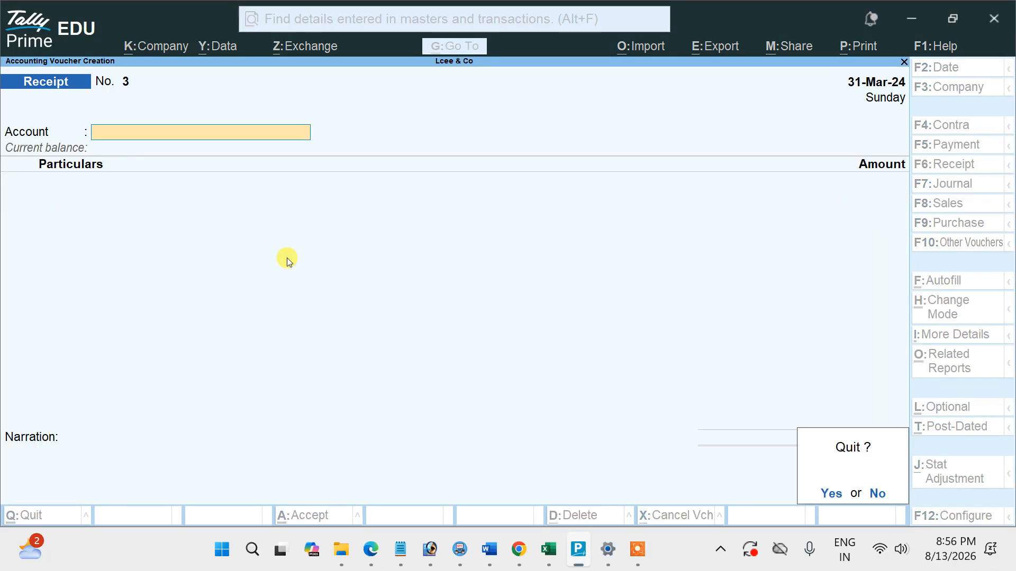
{"action": "key", "text": "y"}
Create a ledger named Raj Traders under Sundry Creditors, save it, and return to the Gateway of Tally.
{"action": "key", "text": "Up"}
{"action": "key", "text": "Up"}
{"action": "key", "text": "Up"}
{"action": "key", "text": "Return"}
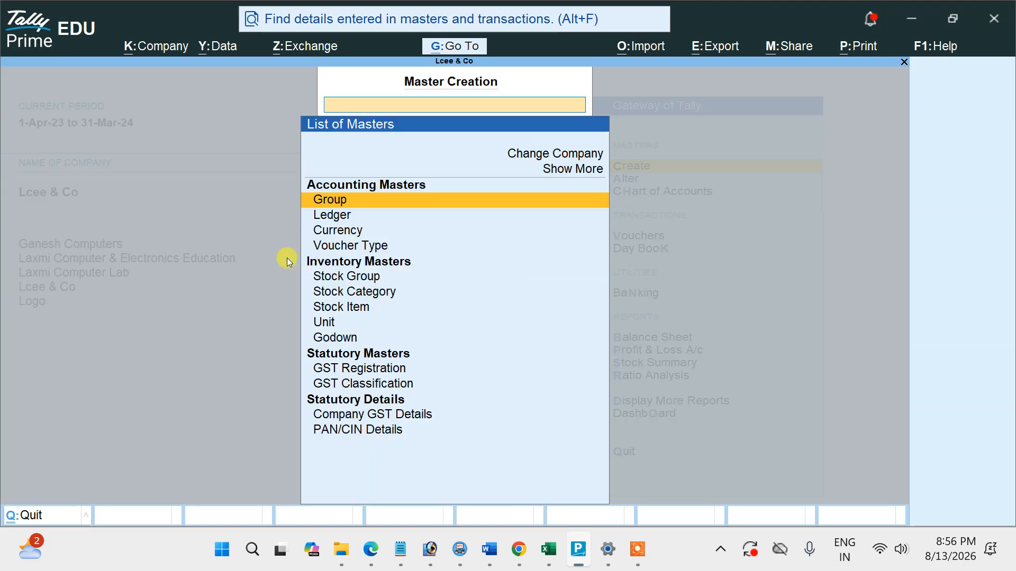
{"action": "left_click", "coordinate": [353, 216]}
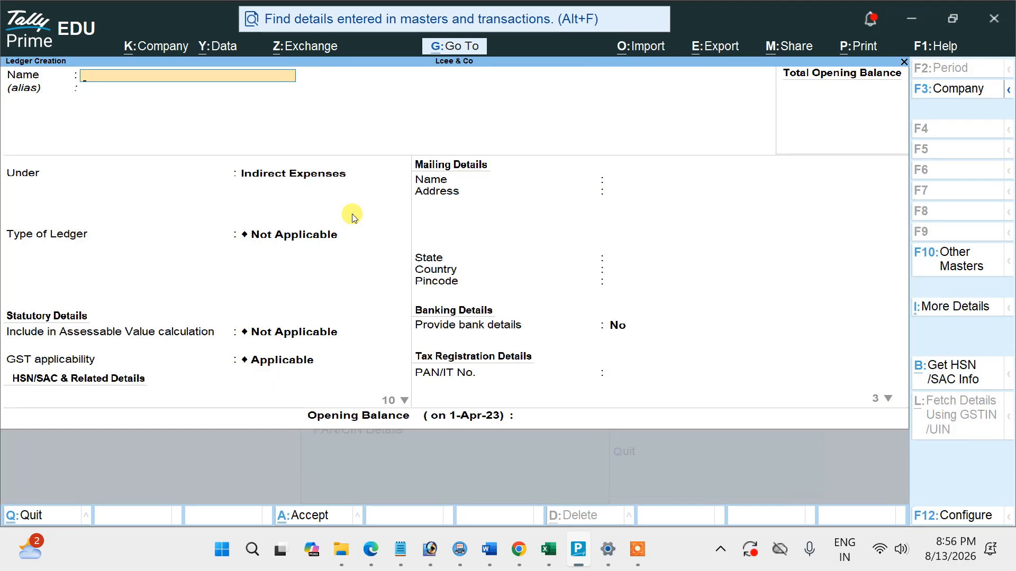
{"action": "type", "text": "Raj Traders"}
{"action": "key", "text": "Return"}
{"action": "type", "text": "S"}
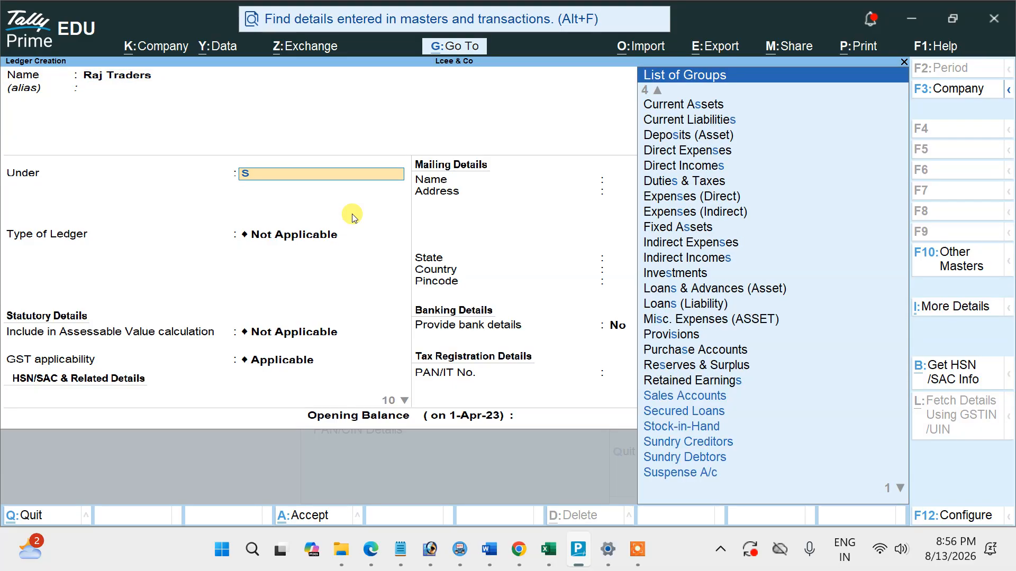
{"action": "key", "text": "Up"}
{"action": "key", "text": "Up"}
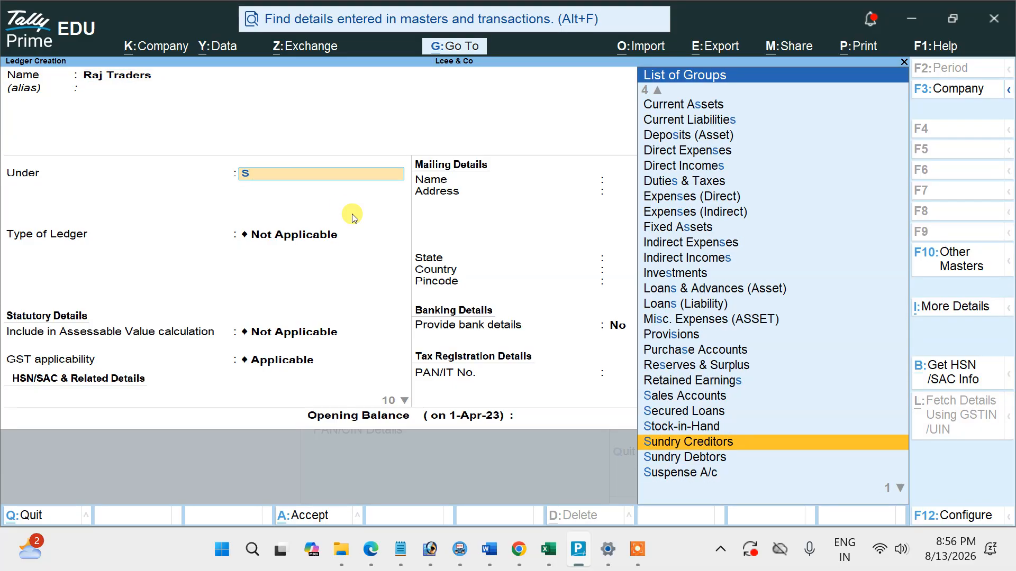
{"action": "key", "text": "Return"}
{"action": "key", "text": "ctrl+a"}
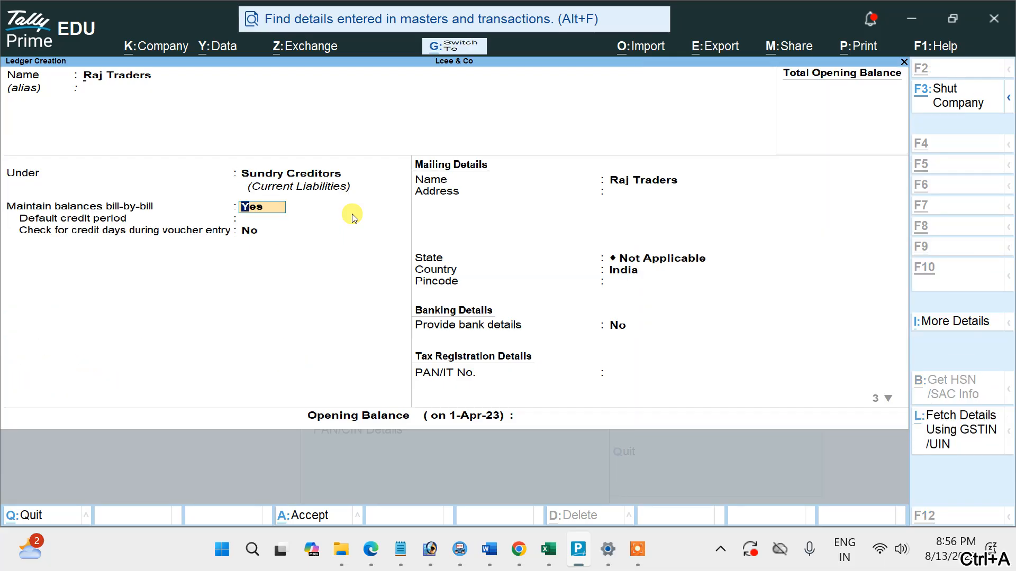
{"action": "key", "text": "Escape"}
{"action": "key", "text": "Return"}
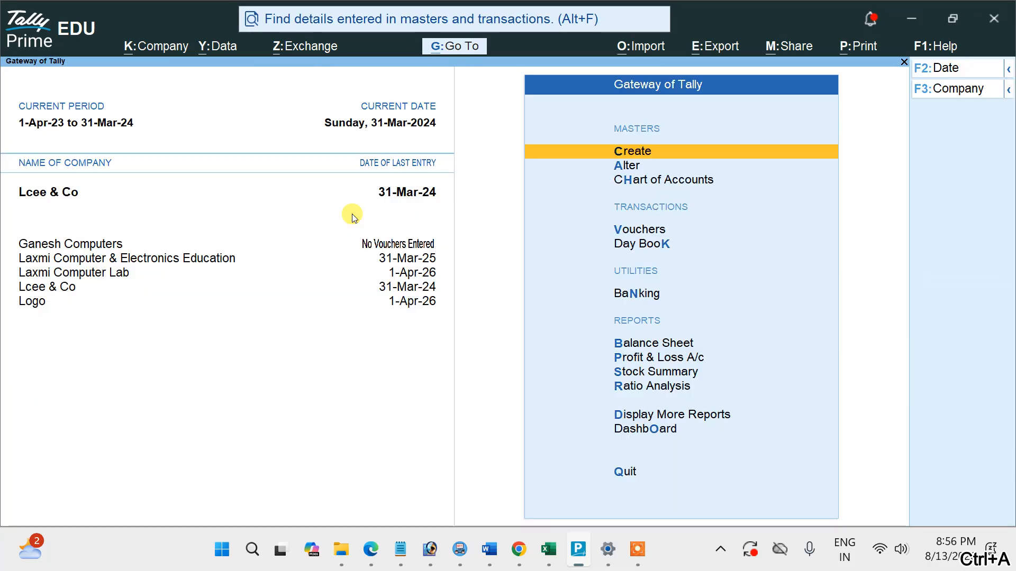
Start a Payment voucher with Cash as the account and Raj Traders as the ledger being paid.
{"action": "left_click", "coordinate": [649, 229]}
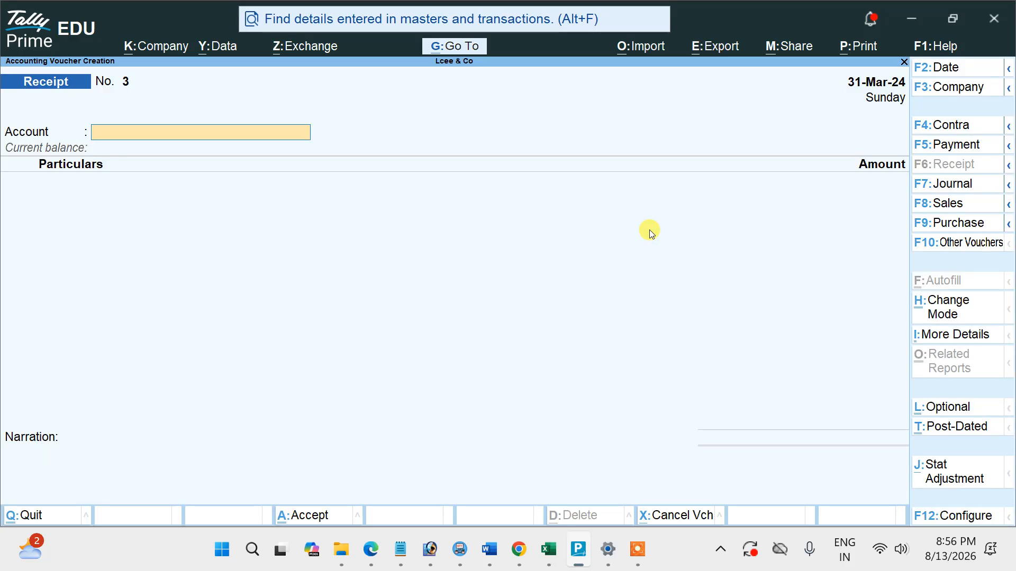
{"action": "left_click", "coordinate": [953, 146]}
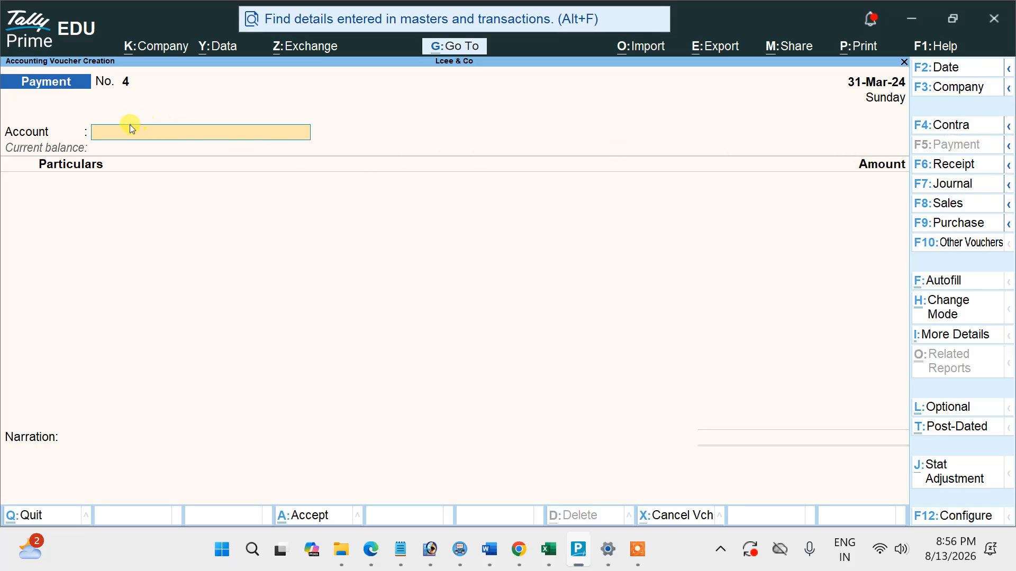
{"action": "type", "text": "c"}
{"action": "key", "text": "Return"}
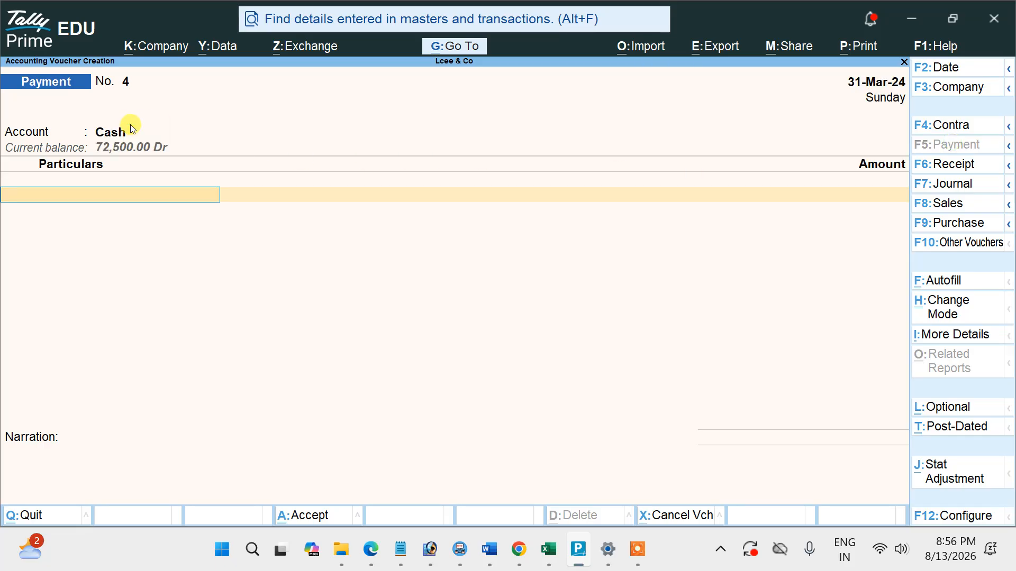
{"action": "type", "text": "ra"}
{"action": "key", "text": "Return"}
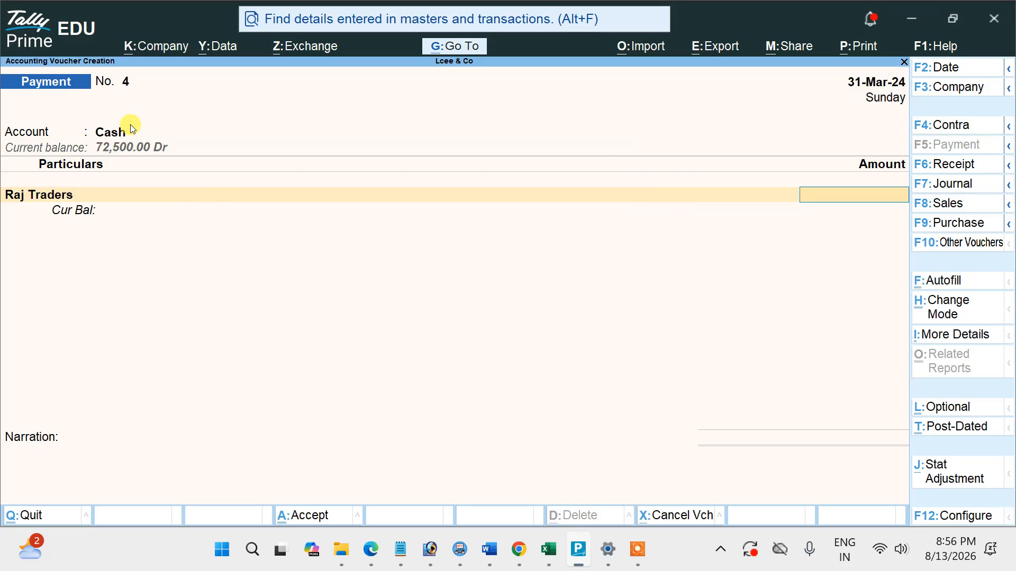
Check the amount in the PDF, enter 20,000 for Raj Traders with an On Account bill reference, and save the voucher.
{"action": "key", "text": "alt+Tab"}
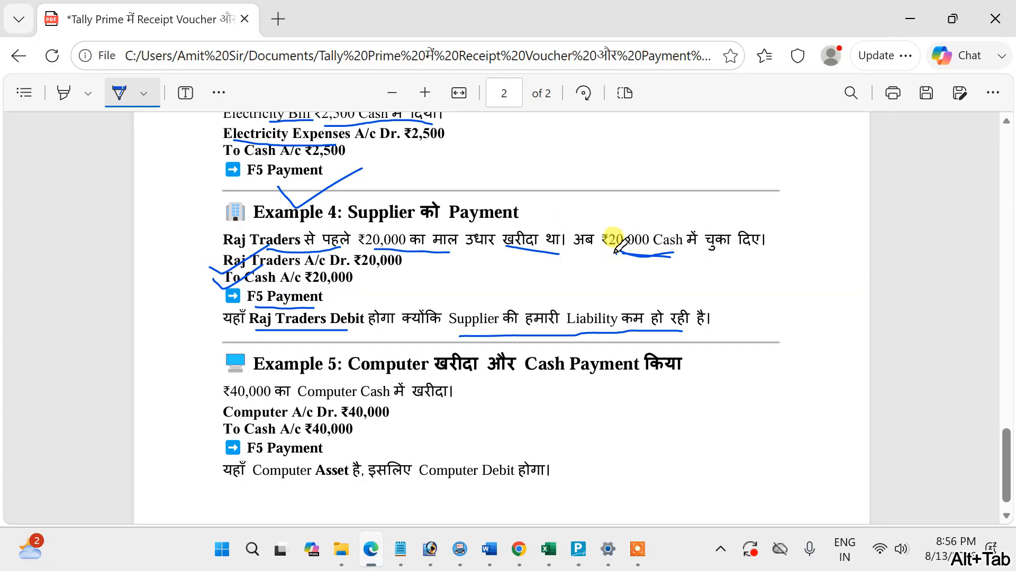
{"action": "key", "text": "alt+Tab"}
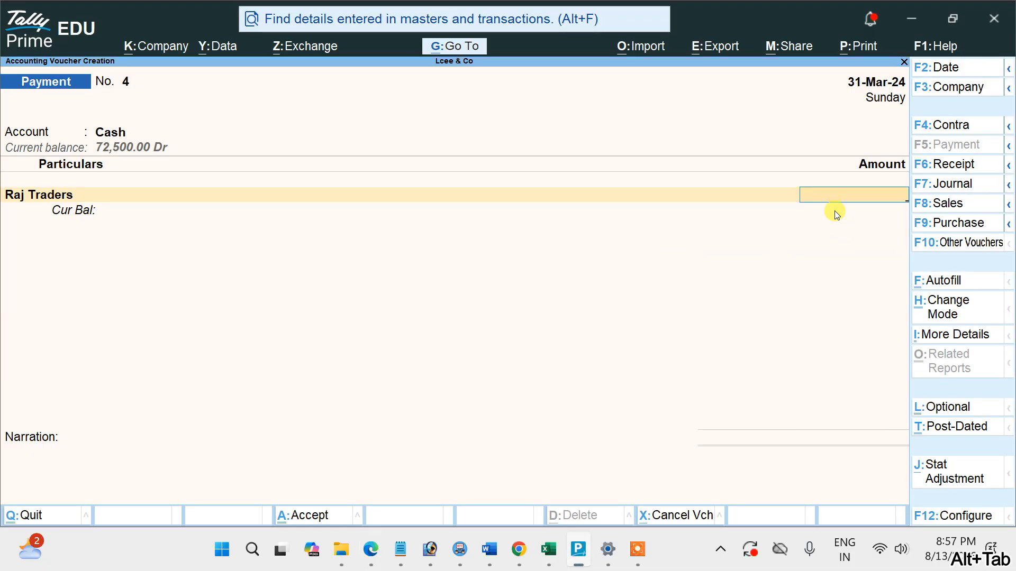
{"action": "type", "text": "20000"}
{"action": "key", "text": "Return"}
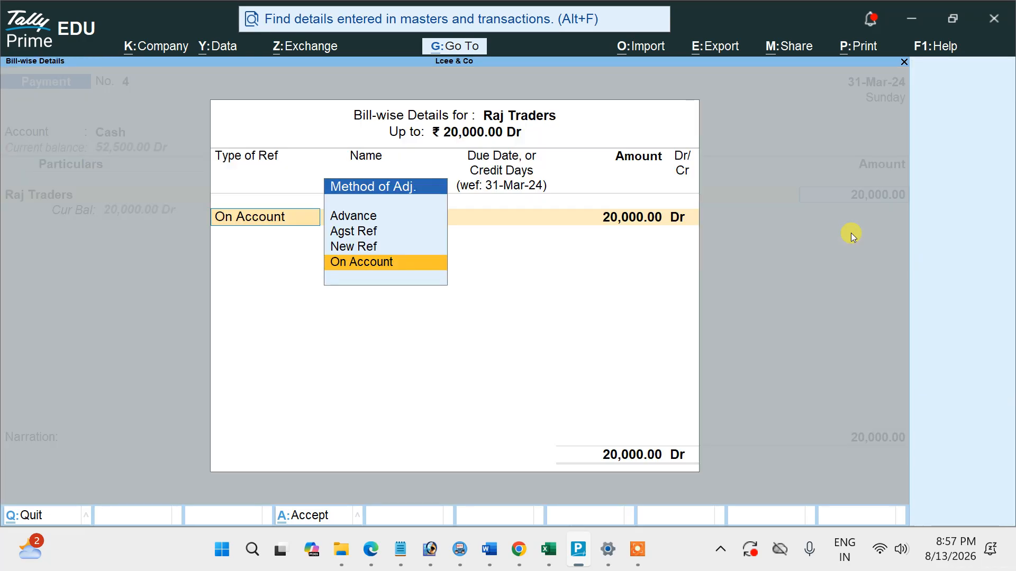
{"action": "key", "text": "Return"}
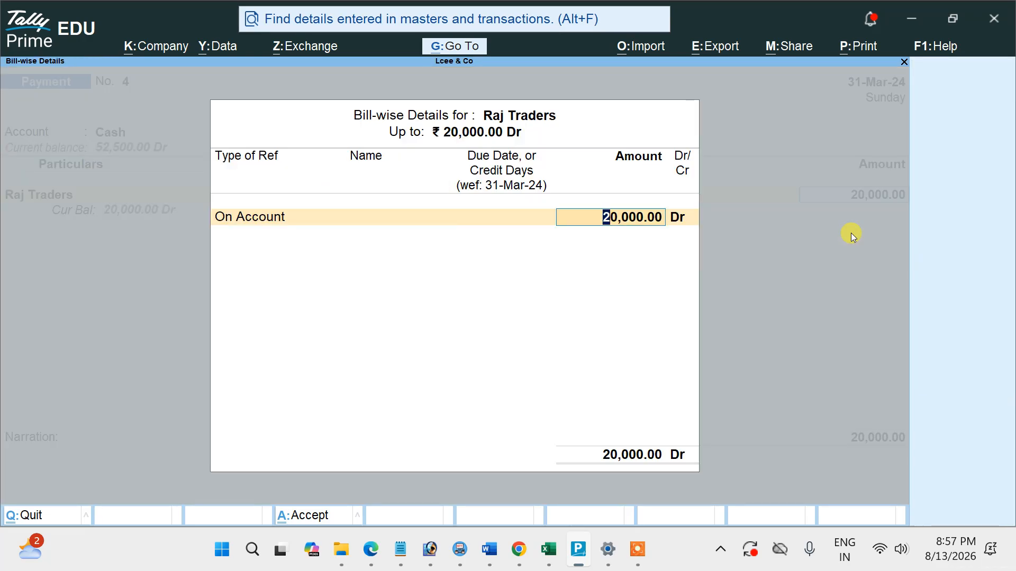
{"action": "key", "text": "ctrl+a"}
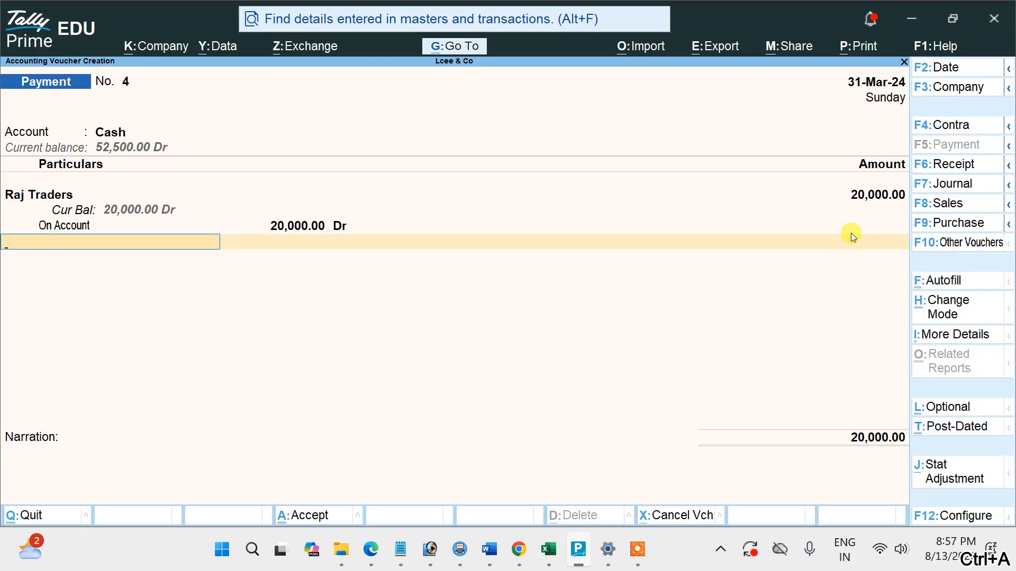
{"action": "key", "text": "ctrl+a"}
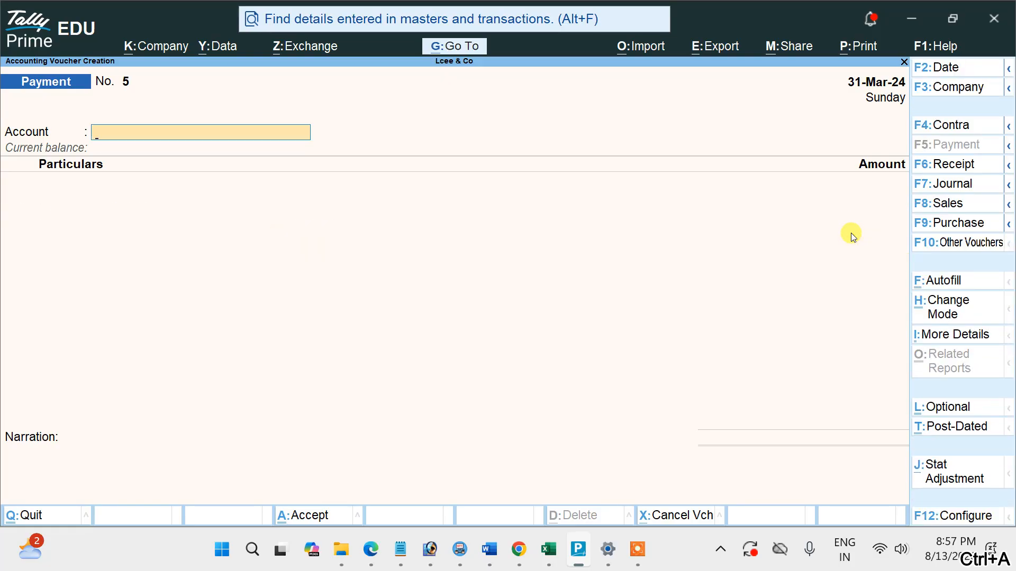
Review the saved payment vouchers from Raj Traders back to Rent, and switch to the PDF.
{"action": "key", "text": "Page_Up"}
{"action": "key", "text": "Page_Up"}
{"action": "key", "text": "Page_Up"}
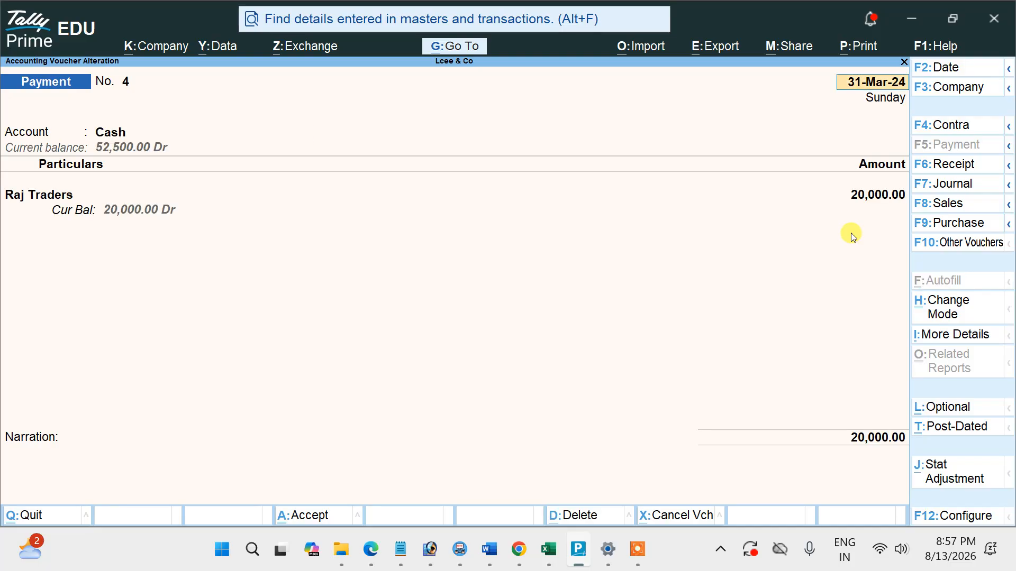
{"action": "key", "text": "Page_Up"}
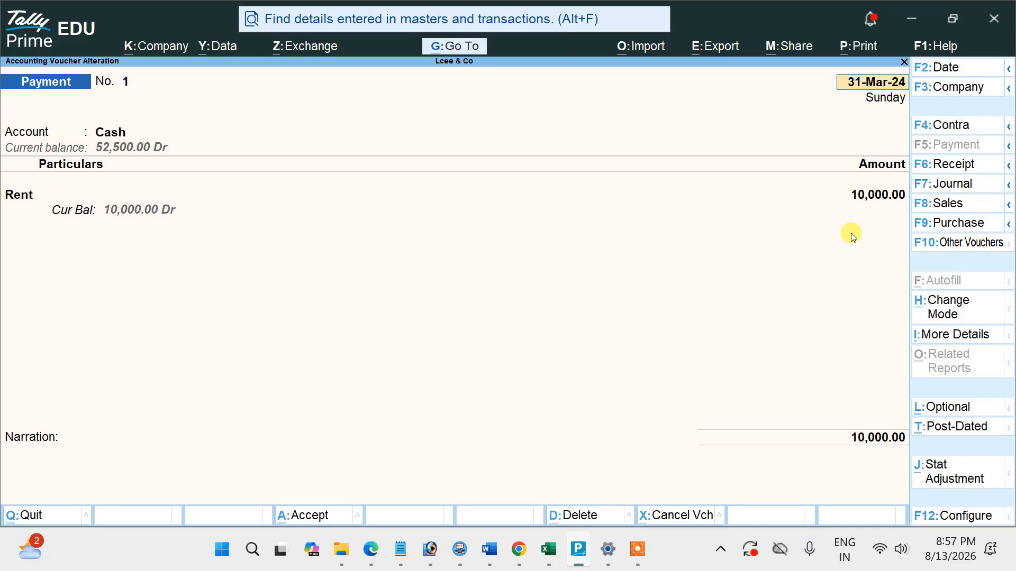
{"action": "key", "text": "Page_Up"}
{"action": "key", "text": "Escape"}
{"action": "key", "text": "alt+Tab"}
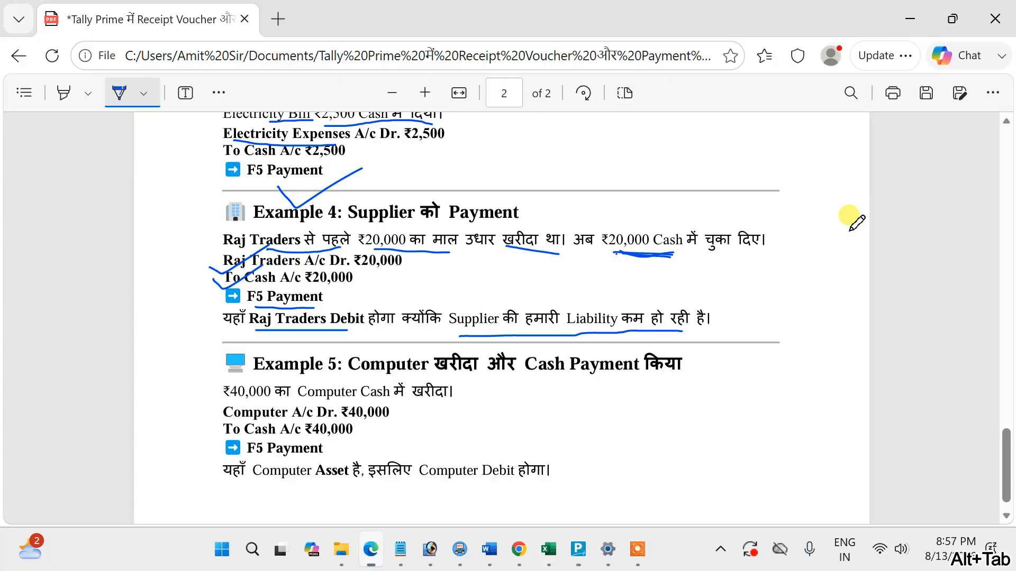
Underline the ₹40,000 cash purchase sentence in Example 5 and circle the word Computer.
{"action": "scroll", "coordinate": [578, 270], "scroll_direction": "down", "scroll_amount": 1}
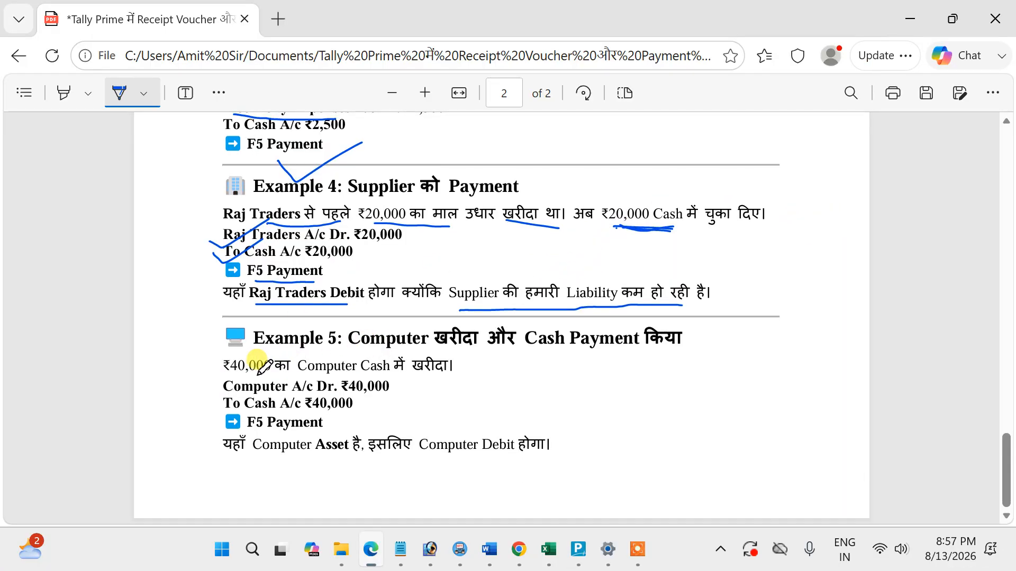
{"action": "left_click_drag", "start_coordinate": [237, 377], "coordinate": [452, 373]}
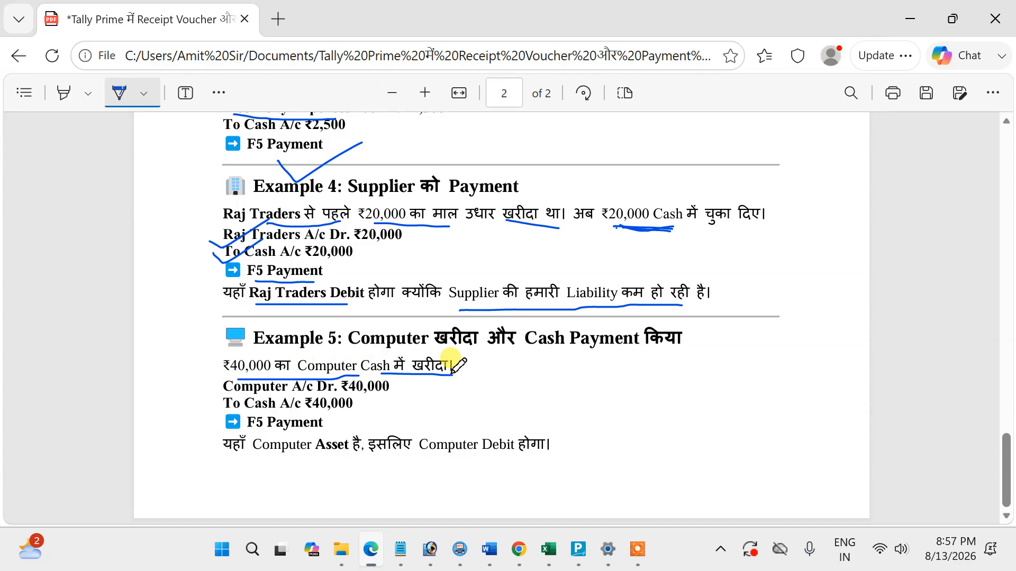
{"action": "mouse_move", "coordinate": [318, 385]}
{"action": "left_mouse_down"}
{"action": "mouse_move", "coordinate": [341, 377]}
{"action": "mouse_move", "coordinate": [321, 343]}
{"action": "mouse_move", "coordinate": [292, 352]}
{"action": "mouse_move", "coordinate": [298, 372]}
{"action": "left_mouse_up"}
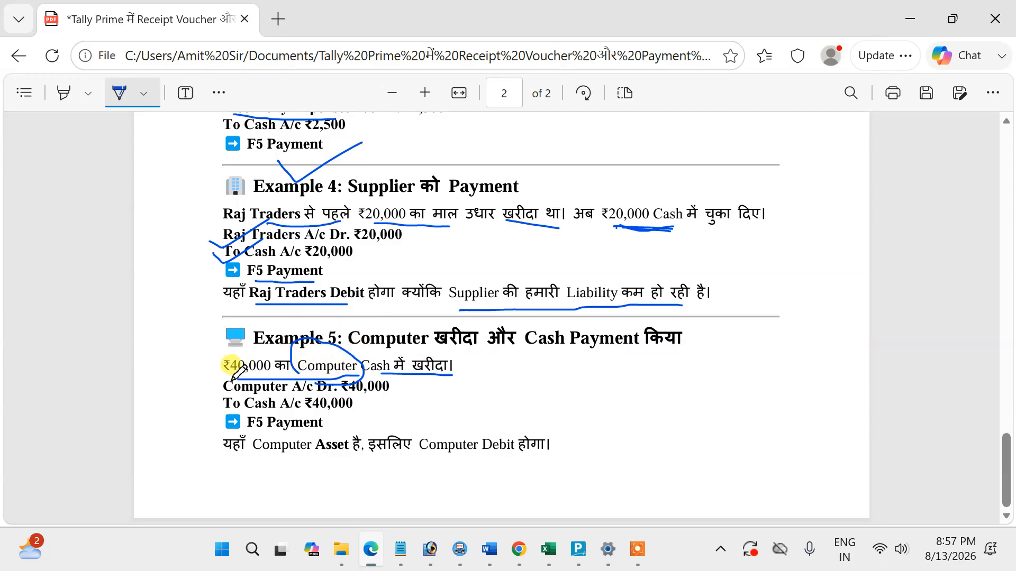
Tick and underline Example 5's Computer A/c debit line, underline Cash A/c, and underline the explanation that Computer is an asset and debited.
{"action": "left_click_drag", "start_coordinate": [218, 381], "coordinate": [271, 356]}
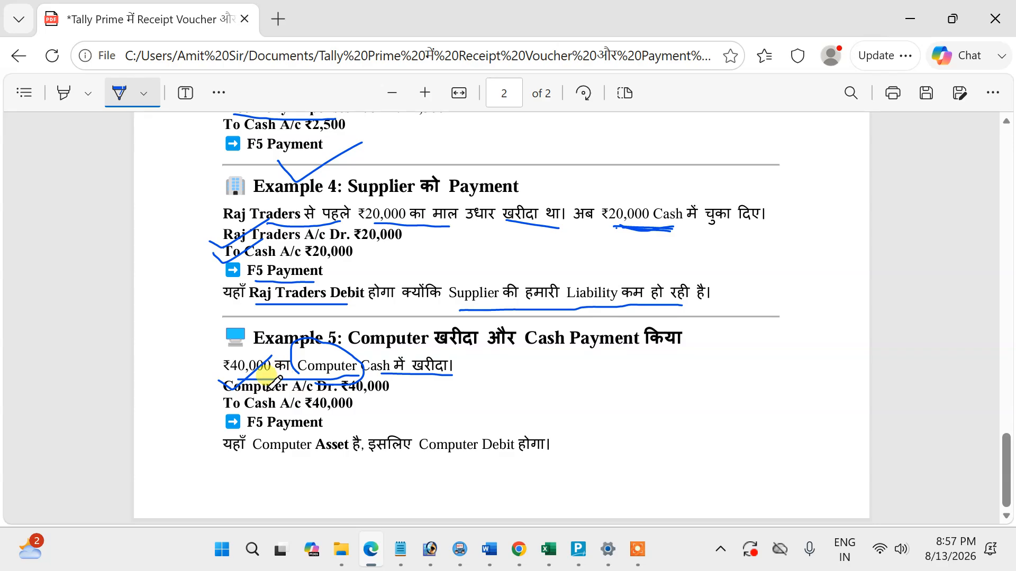
{"action": "left_click_drag", "start_coordinate": [264, 394], "coordinate": [324, 392]}
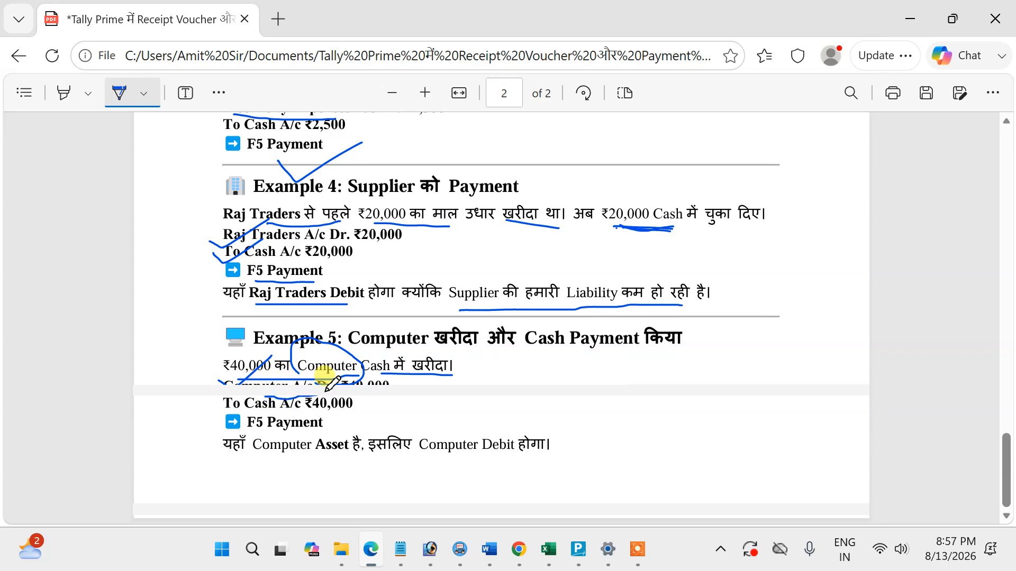
{"action": "left_click_drag", "start_coordinate": [243, 413], "coordinate": [303, 416]}
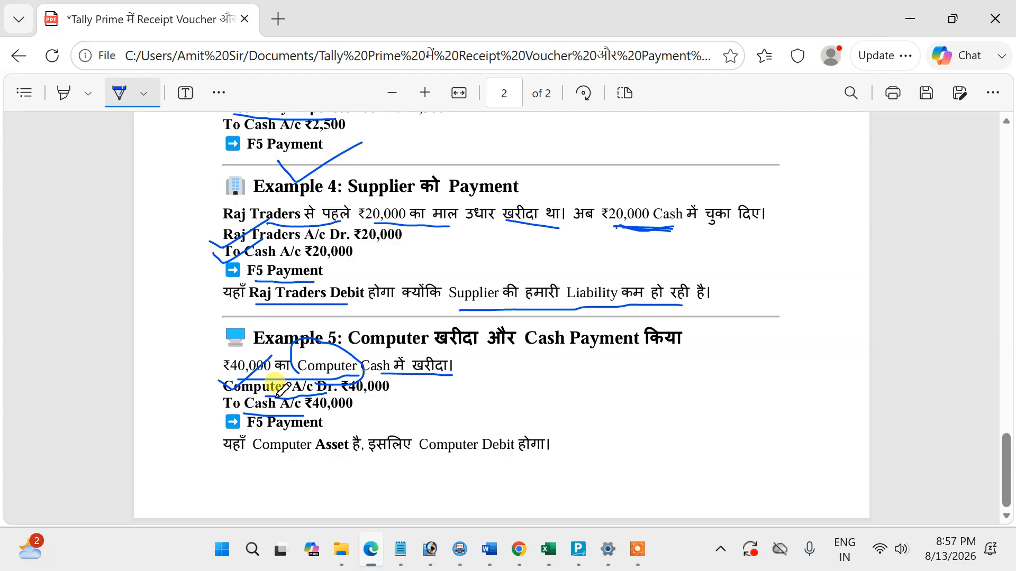
{"action": "left_click_drag", "start_coordinate": [207, 392], "coordinate": [239, 376]}
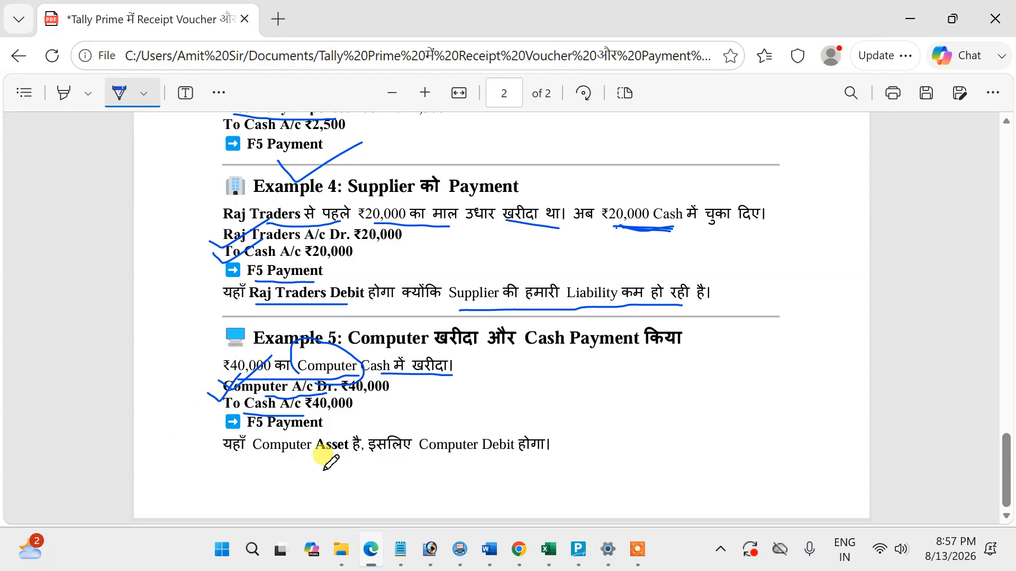
{"action": "left_click_drag", "start_coordinate": [279, 461], "coordinate": [536, 460]}
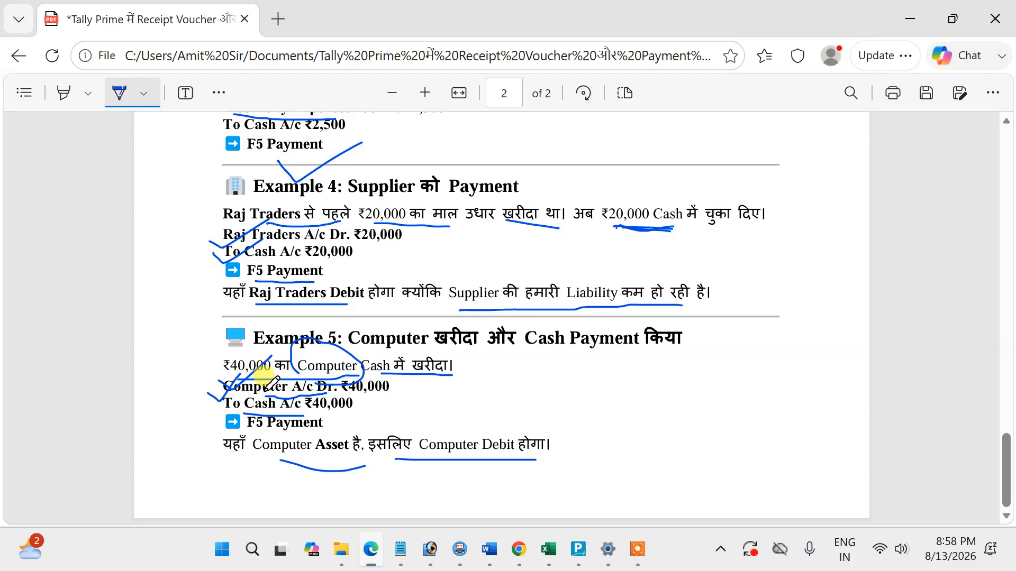
Switch to Tally Prime, leave voucher entry, and create a ledger named Computer under Fixed Assets.
{"action": "key", "text": "alt+Tab"}
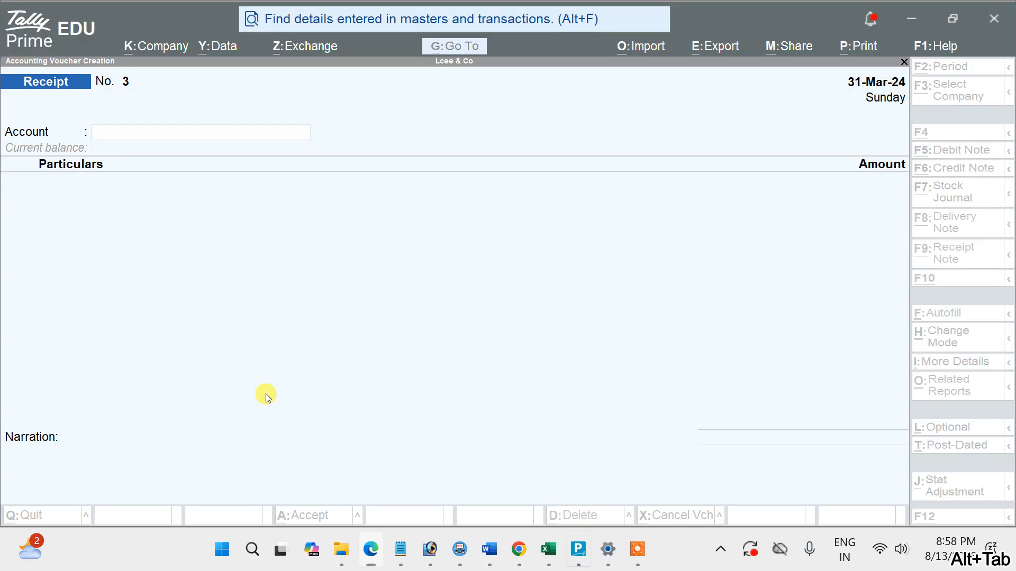
{"action": "key", "text": "Escape"}
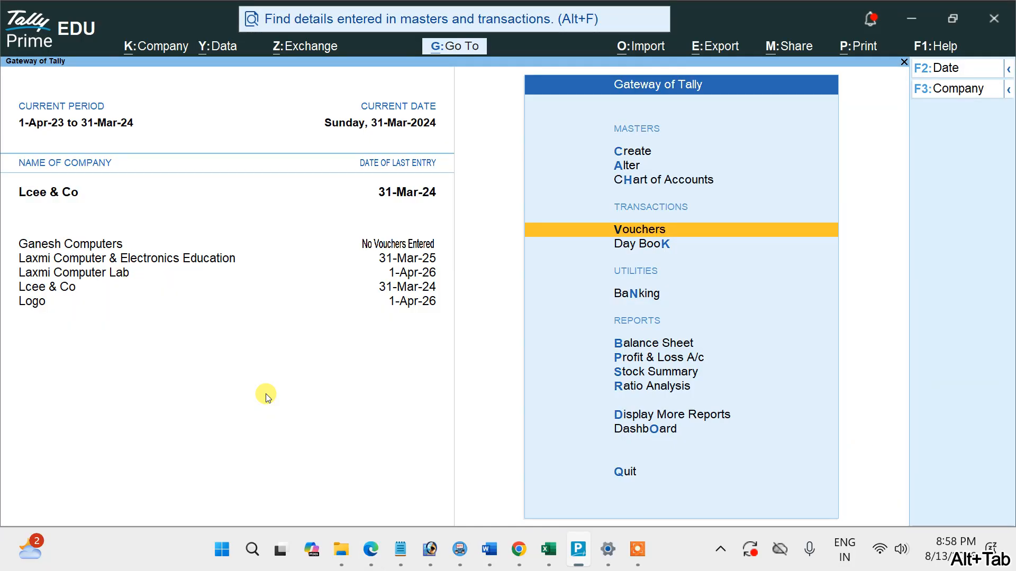
{"action": "left_click", "coordinate": [631, 152]}
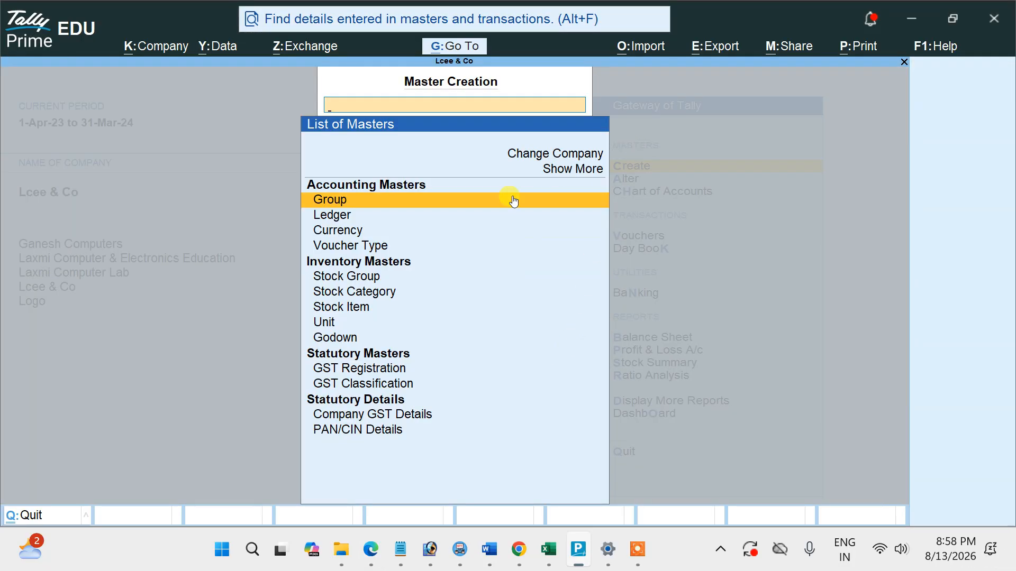
{"action": "left_click", "coordinate": [342, 222]}
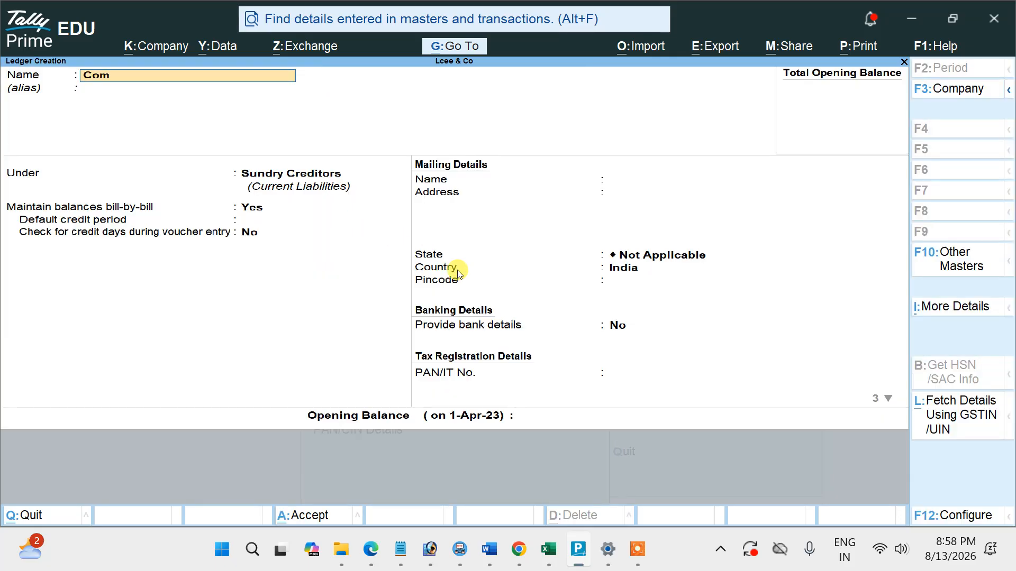
{"action": "type", "text": "Computer"}
{"action": "key", "text": "Return"}
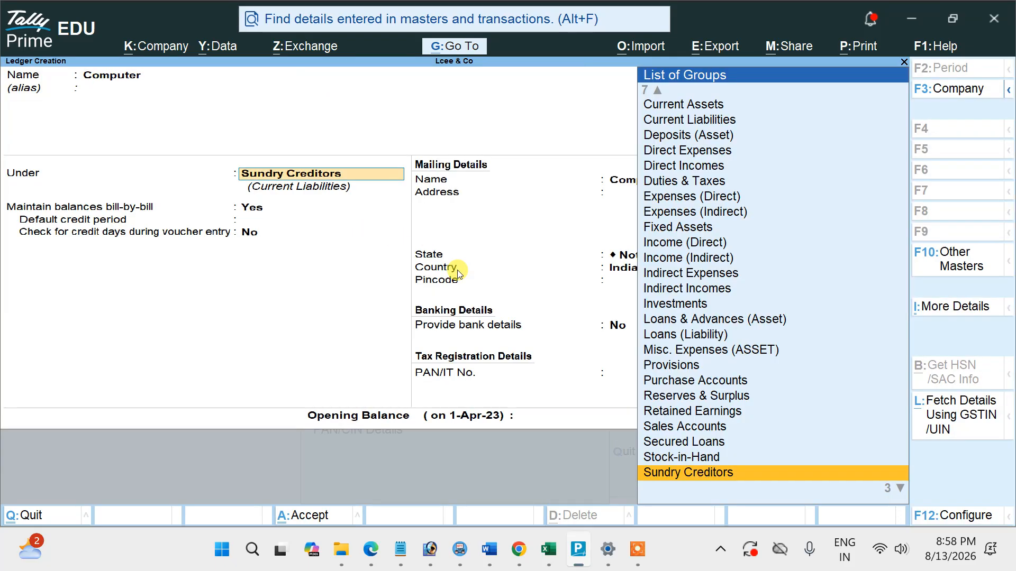
{"action": "type", "text": "F"}
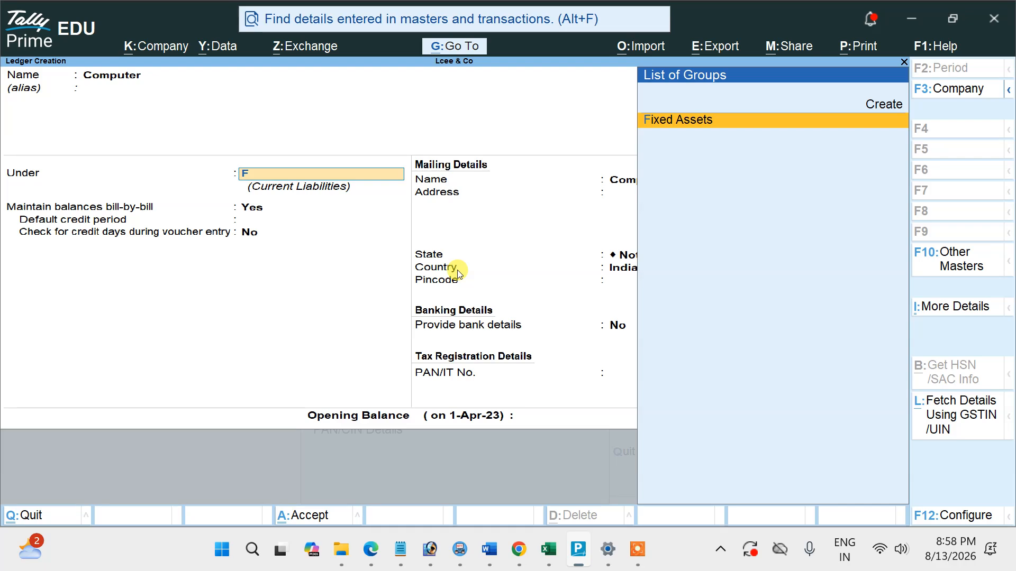
{"action": "key", "text": "Return"}
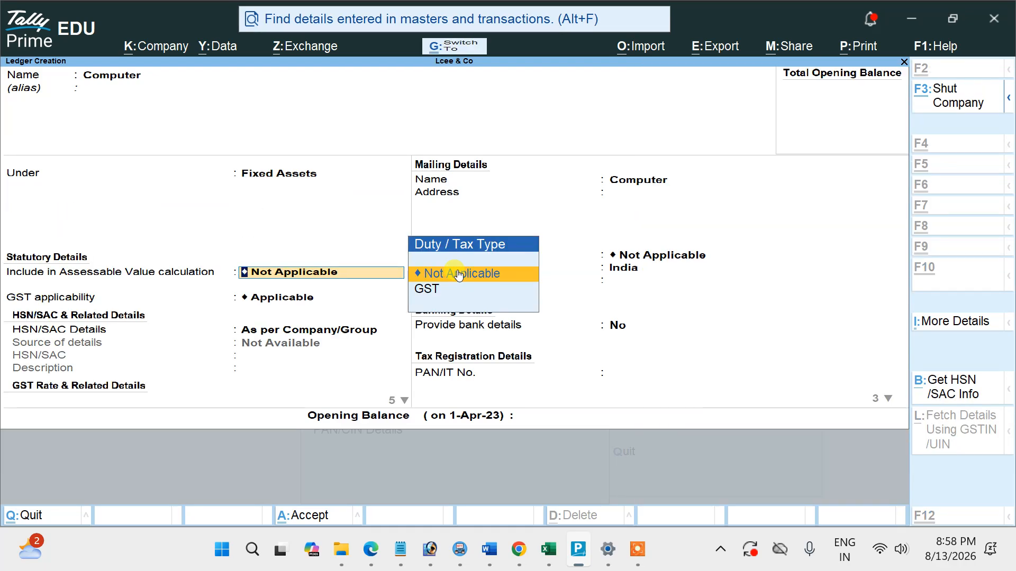
{"action": "key", "text": "ctrl+a"}
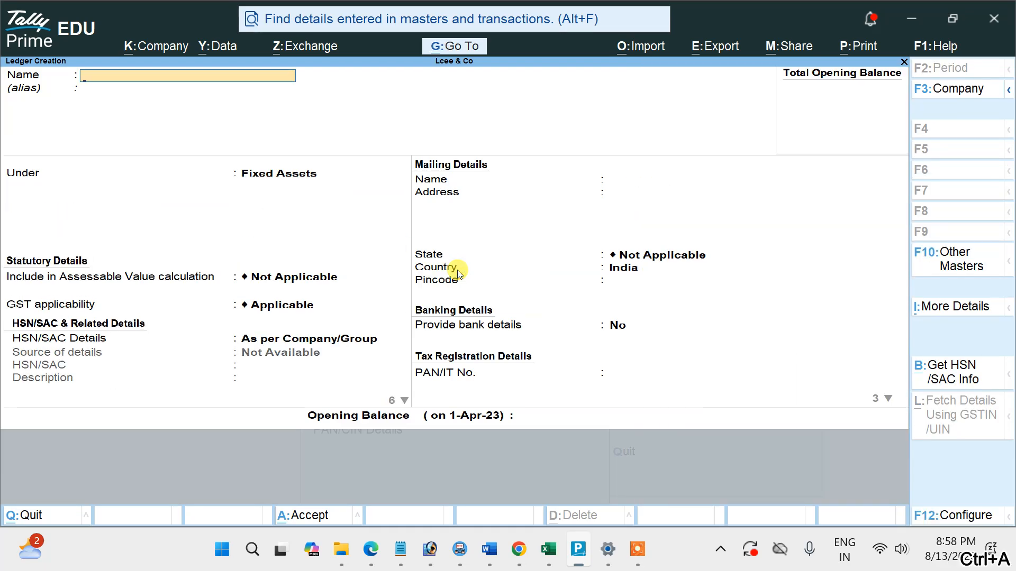
{"action": "key", "text": "Escape"}
{"action": "key", "text": "Escape"}
Start a new Payment voucher with Cash as the account and Computer as the debited ledger.
{"action": "key", "text": "Down"}
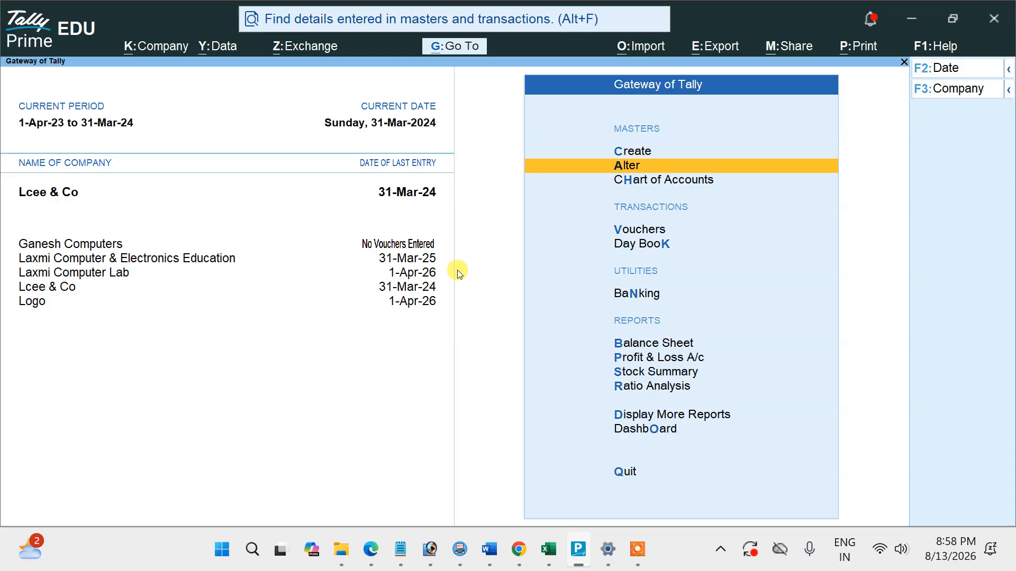
{"action": "key", "text": "Down"}
{"action": "key", "text": "Down"}
{"action": "key", "text": "Return"}
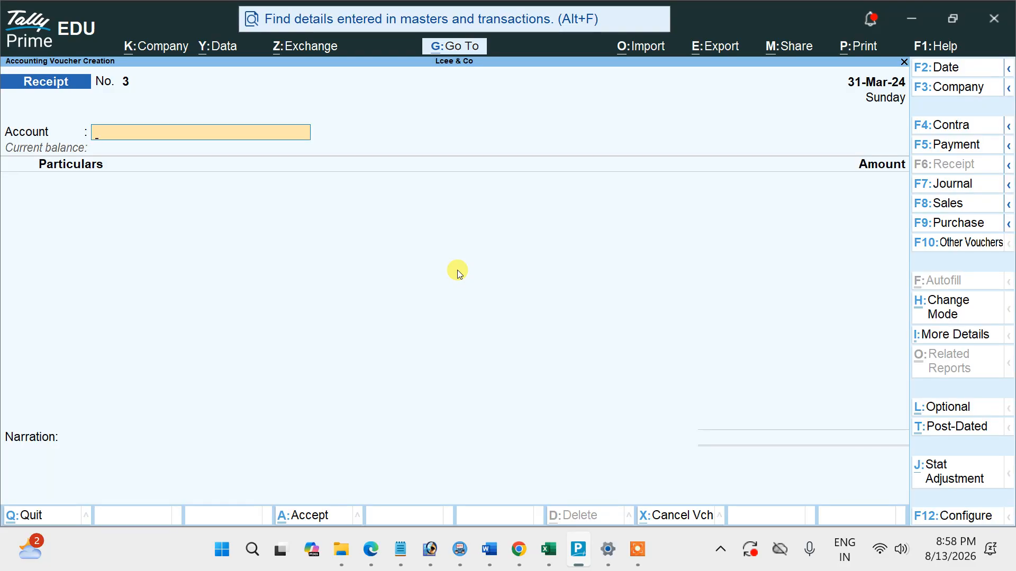
{"action": "left_click", "coordinate": [945, 143]}
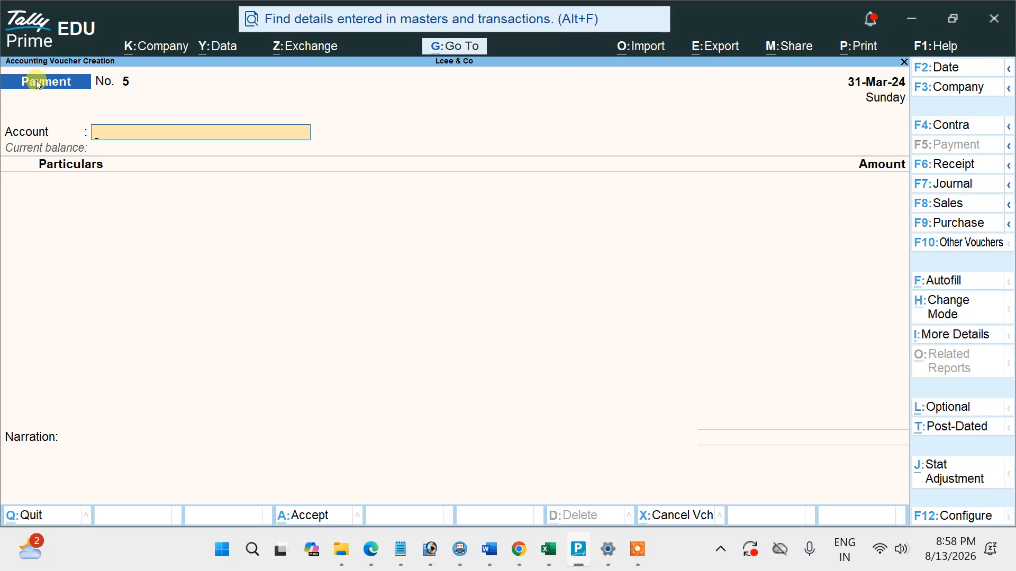
{"action": "type", "text": "C"}
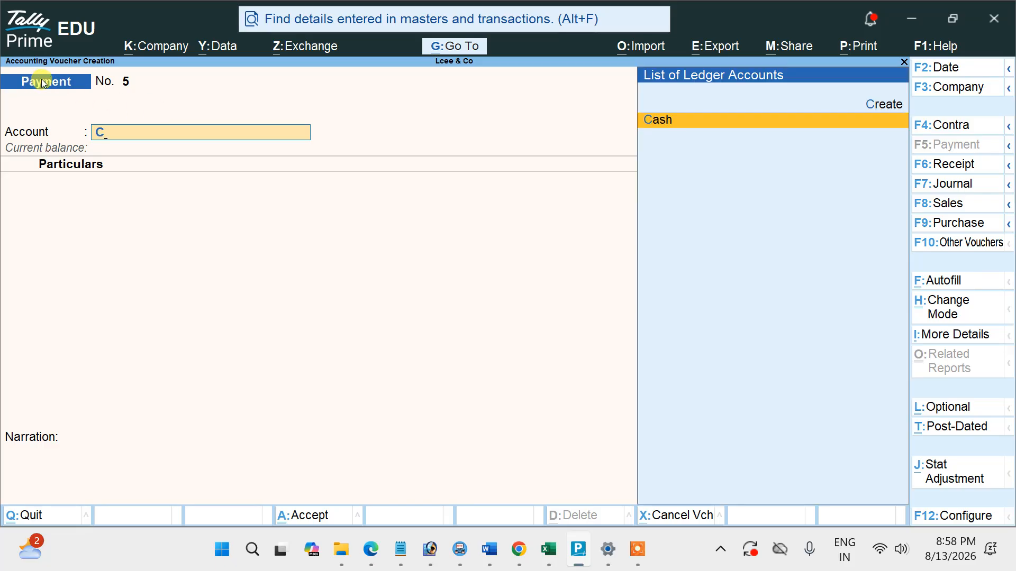
{"action": "key", "text": "Return"}
{"action": "type", "text": "C"}
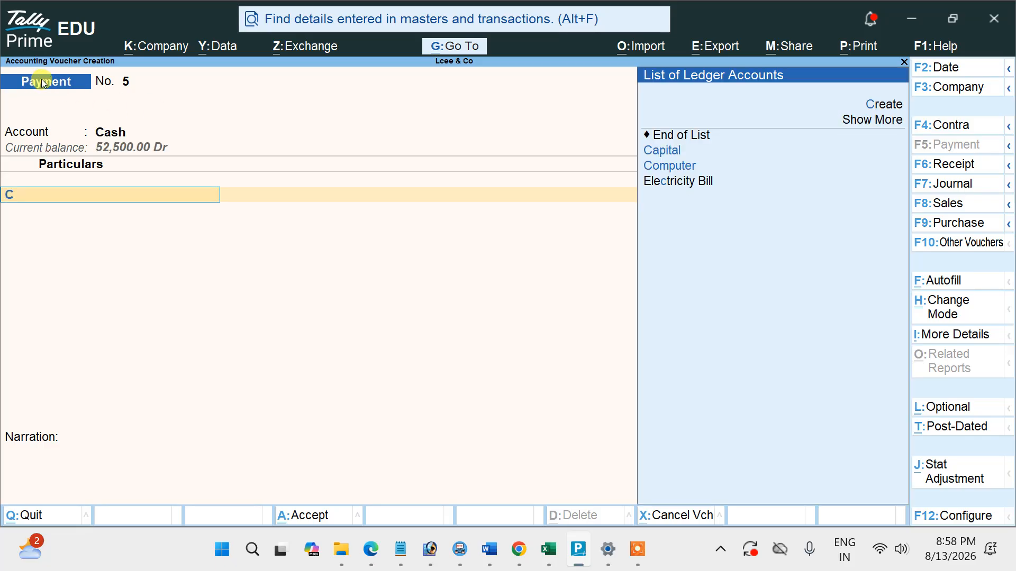
{"action": "key", "text": "Down"}
{"action": "key", "text": "Down"}
{"action": "key", "text": "Return"}
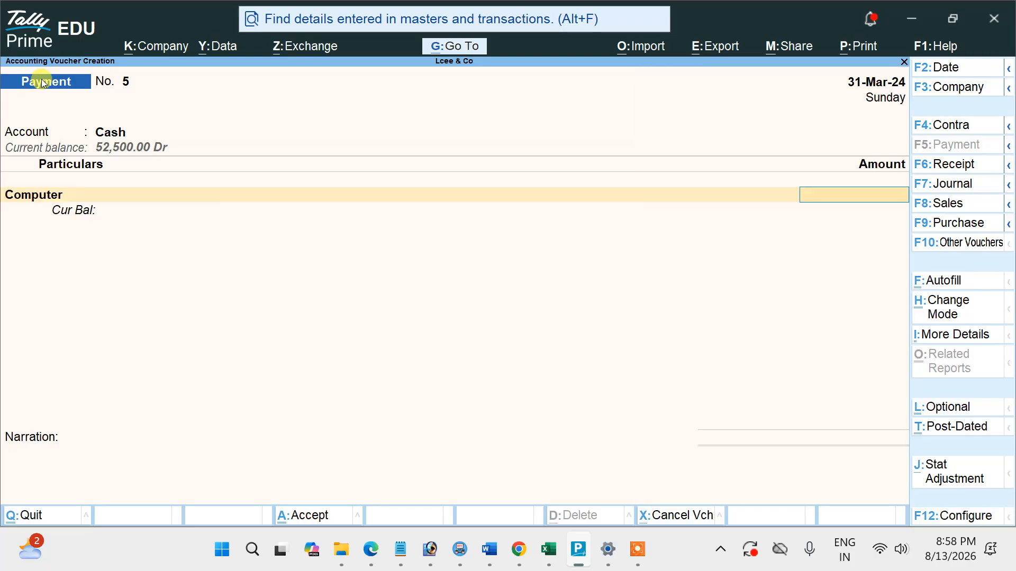
Check Example 5's amount in the PDF, enter 40,000 for Computer in the payment voucher, and save it.
{"action": "key", "text": "alt+Tab"}
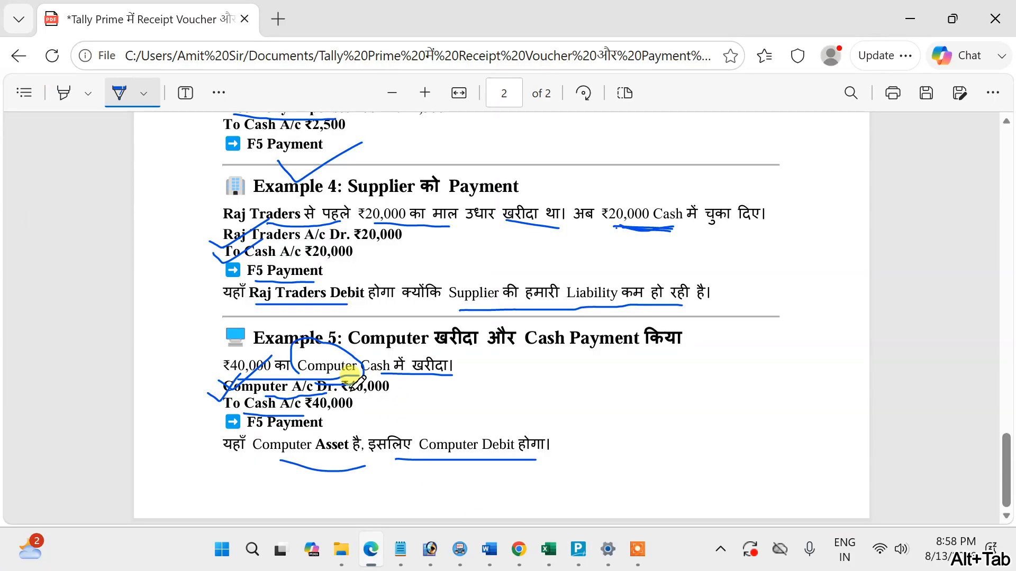
{"action": "key", "text": "alt+Tab"}
{"action": "type", "text": "400"}
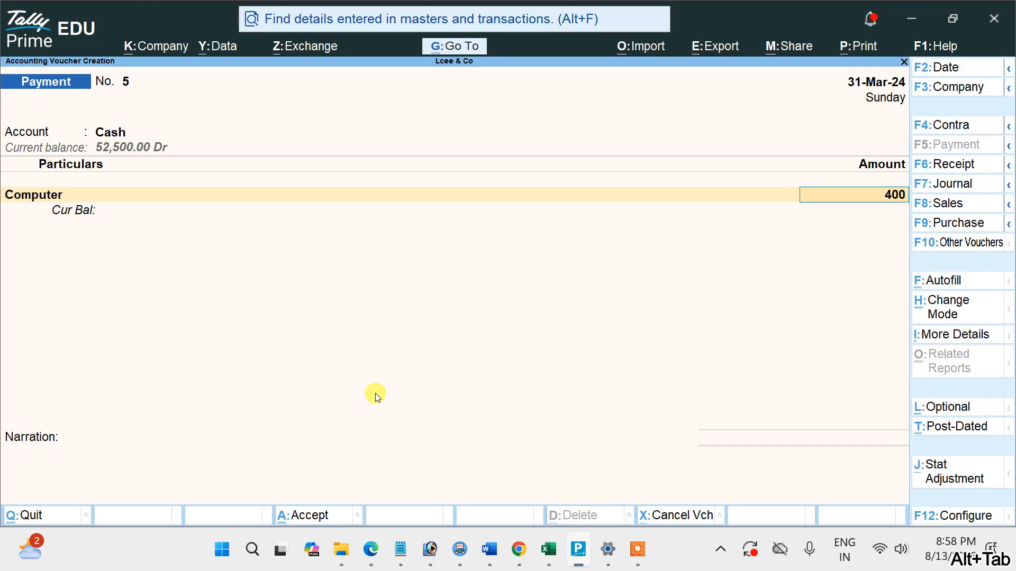
{"action": "type", "text": "00"}
{"action": "key", "text": "Return"}
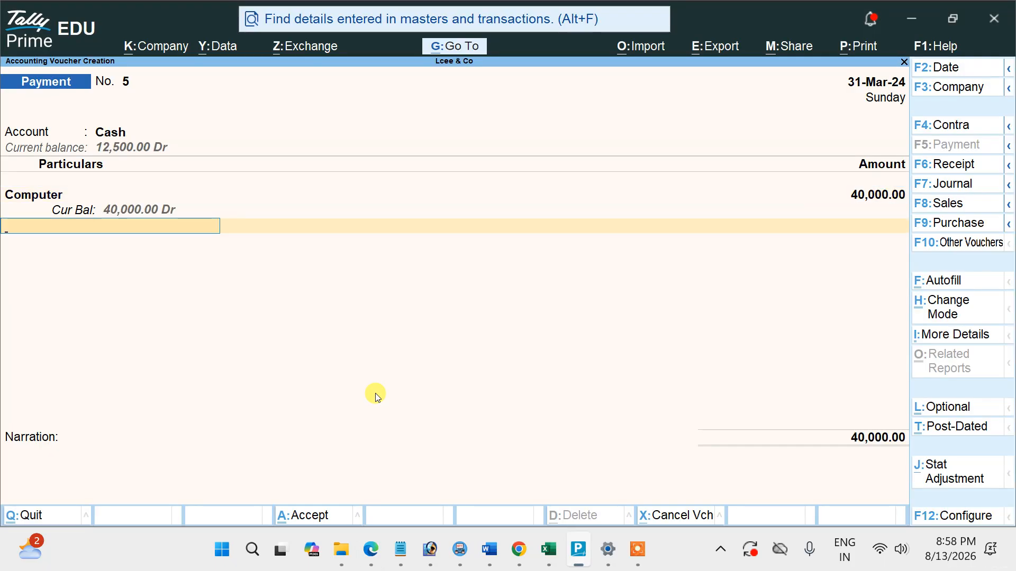
{"action": "key", "text": "ctrl+a"}
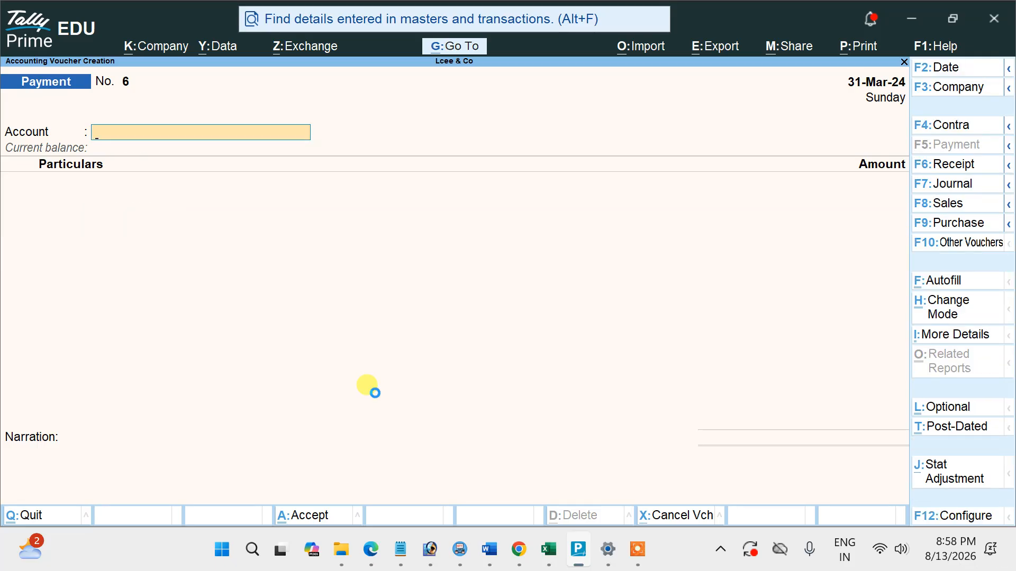
Review the saved vouchers back to the Sbi Bank capital receipt, and leave voucher entry for the Gateway of Tally.
{"action": "key", "text": "Page_Up"}
{"action": "key", "text": "Page_Up"}
{"action": "key", "text": "Page_Up"}
{"action": "key", "text": "Page_Up"}
{"action": "key", "text": "Page_Up"}
{"action": "key", "text": "Page_Up"}
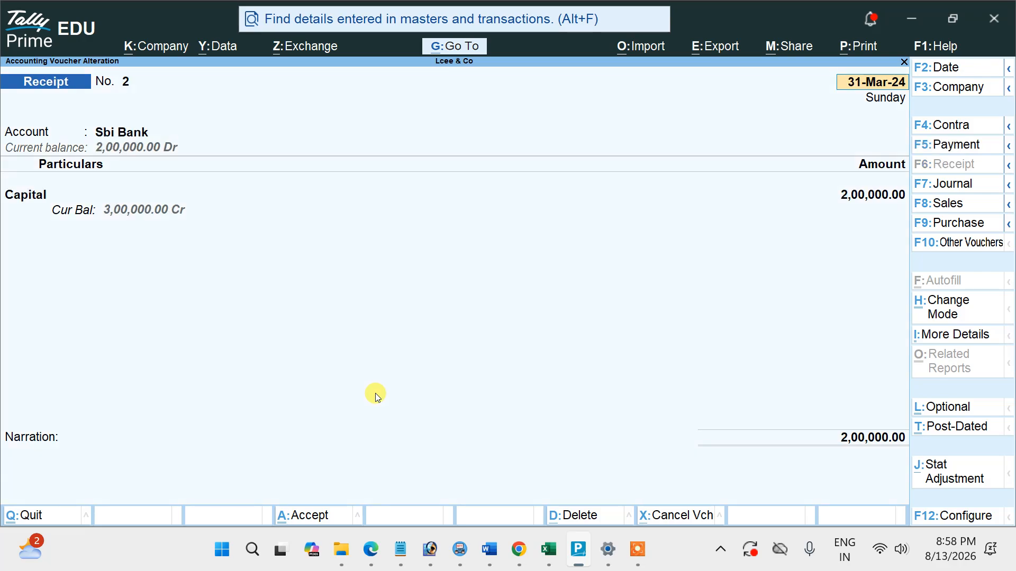
{"action": "key", "text": "Escape"}
{"action": "key", "text": "Return"}
{"action": "key", "text": "Escape"}
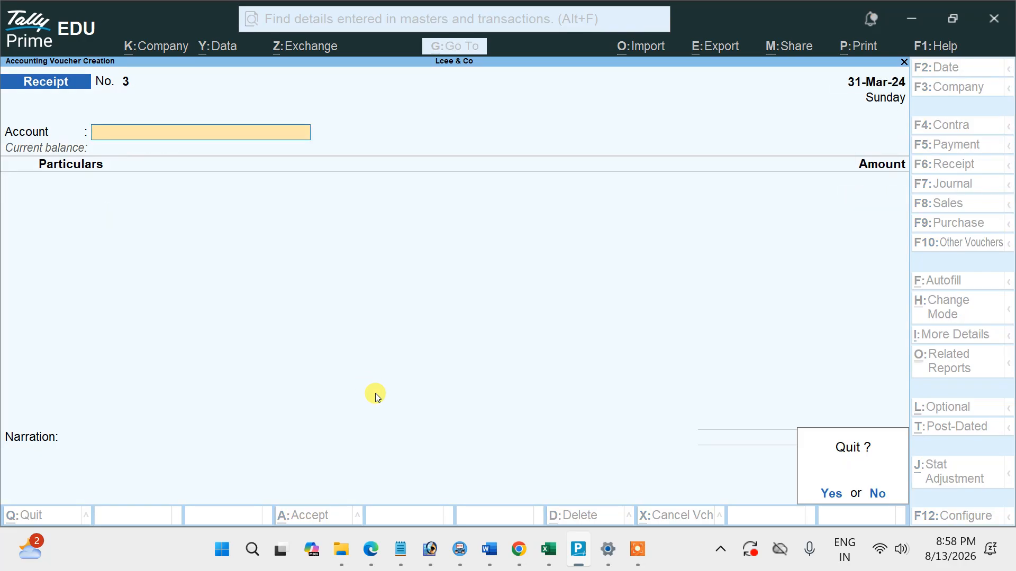
{"action": "key", "text": "Return"}
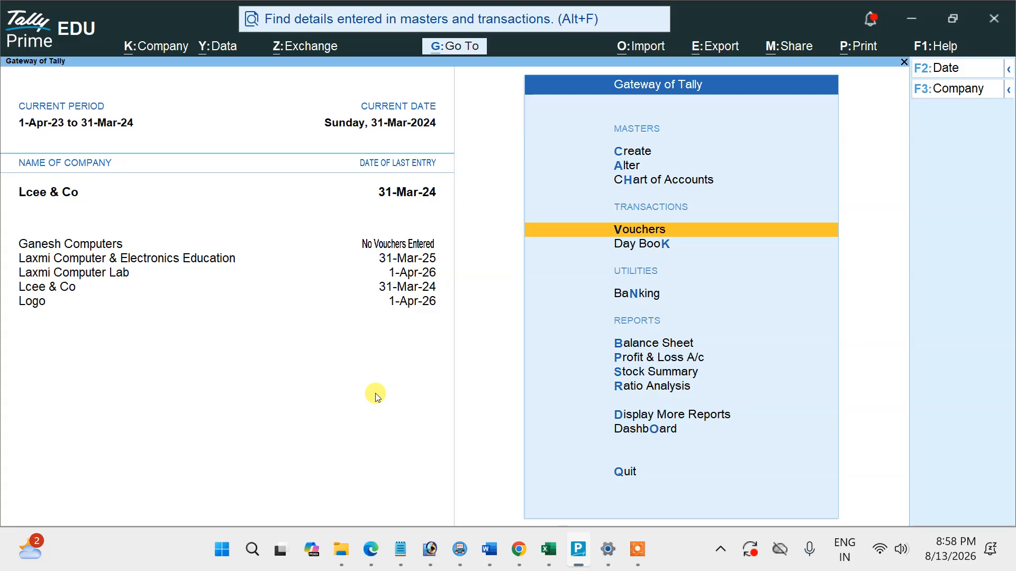
Examine the Profit & Loss A/c in detailed view, including the ledgers under Indirect Expenses, and close the report.
{"action": "key", "text": "Down"}
{"action": "key", "text": "Down"}
{"action": "key", "text": "Down"}
{"action": "key", "text": "Down"}
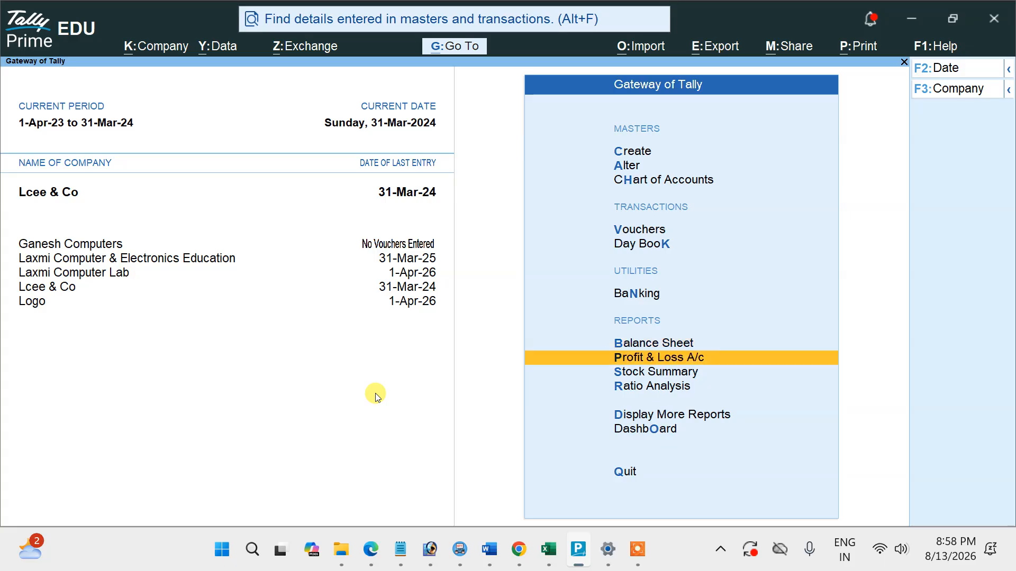
{"action": "key", "text": "Return"}
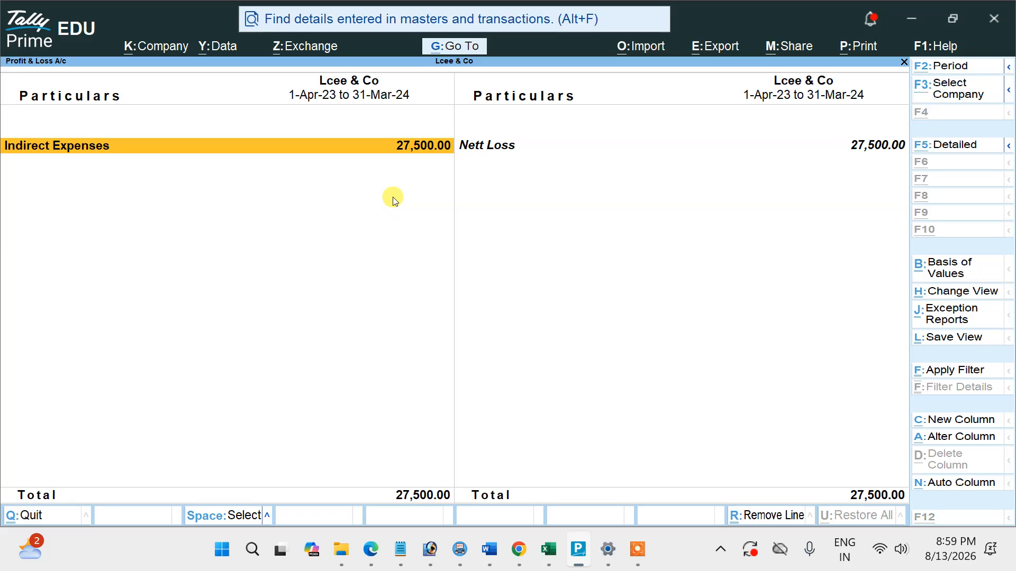
{"action": "key", "text": "alt+F1"}
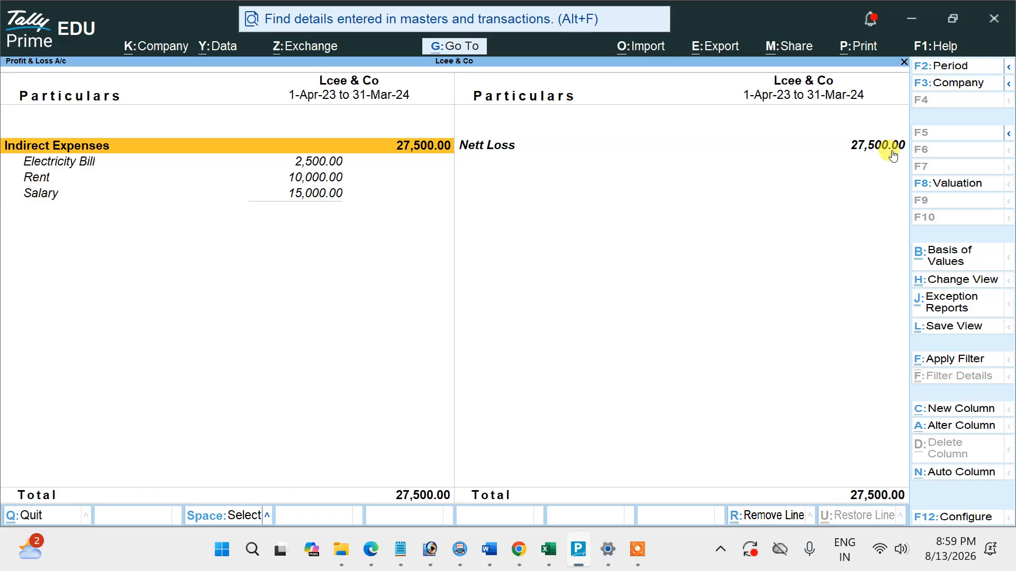
{"action": "key", "text": "Escape"}
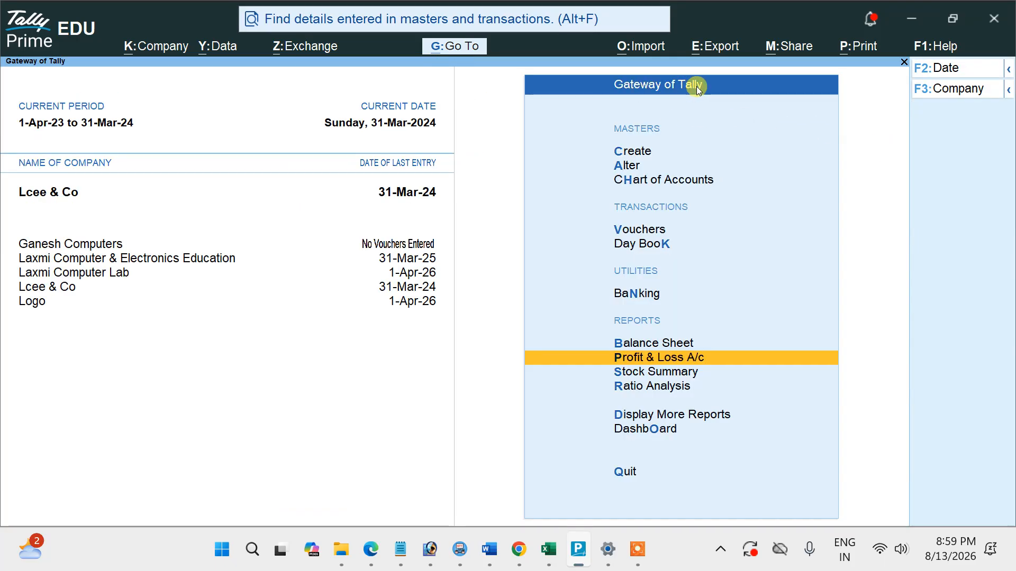
Display the Balance Sheet in detailed view to examine the capital, creditors, fixed assets and current assets.
{"action": "key", "text": "Up"}
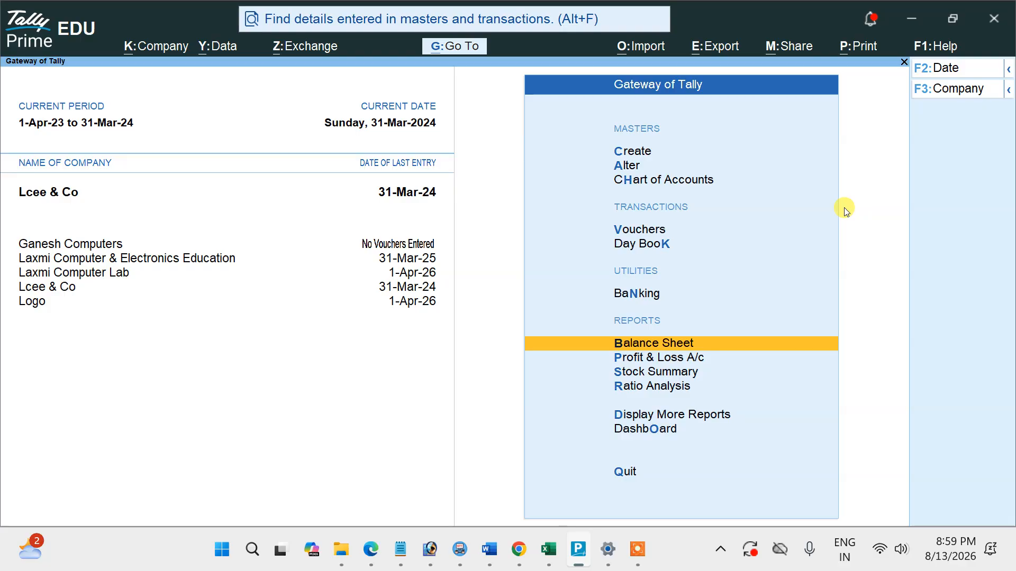
{"action": "key", "text": "Return"}
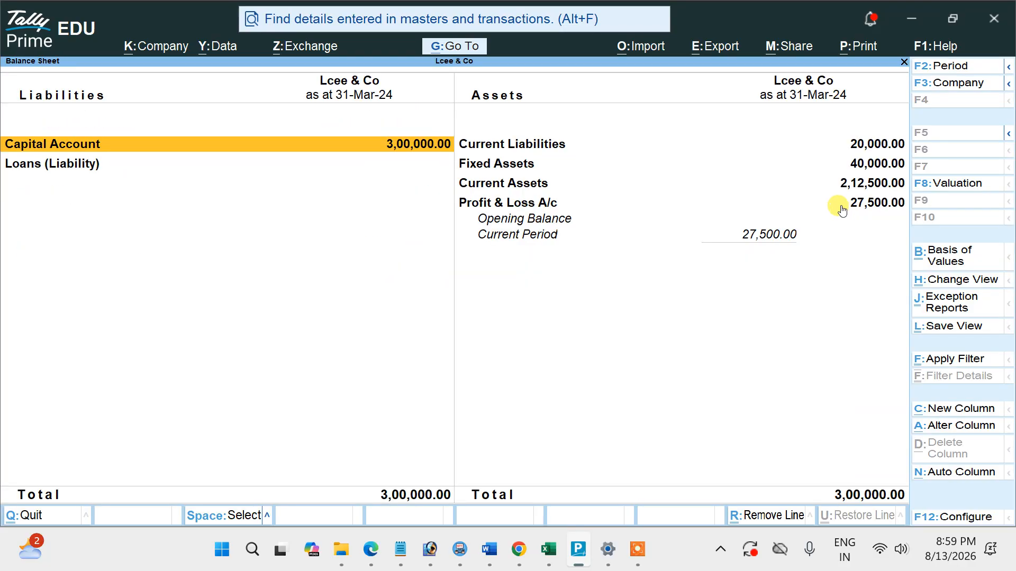
{"action": "key", "text": "alt+F1"}
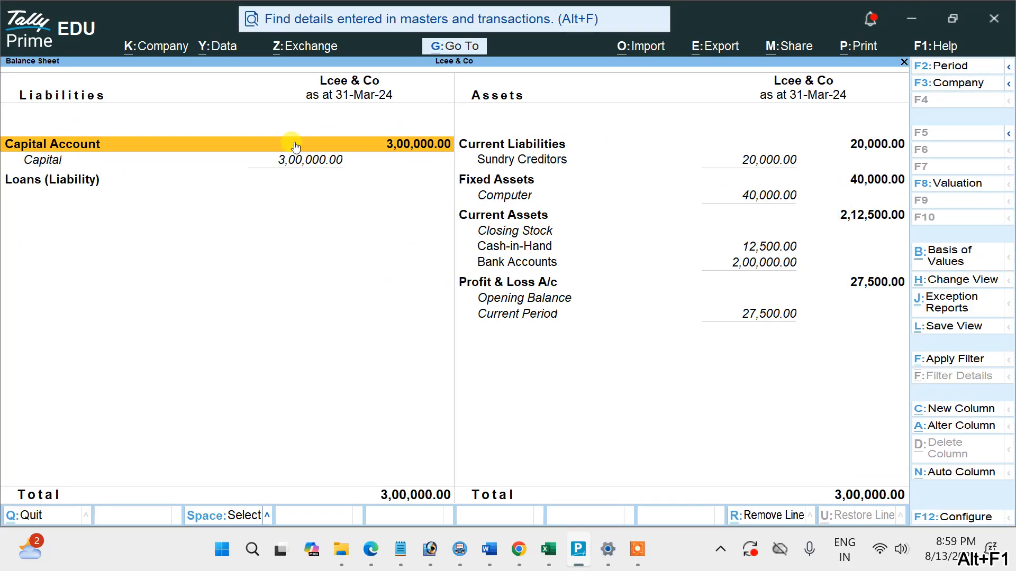